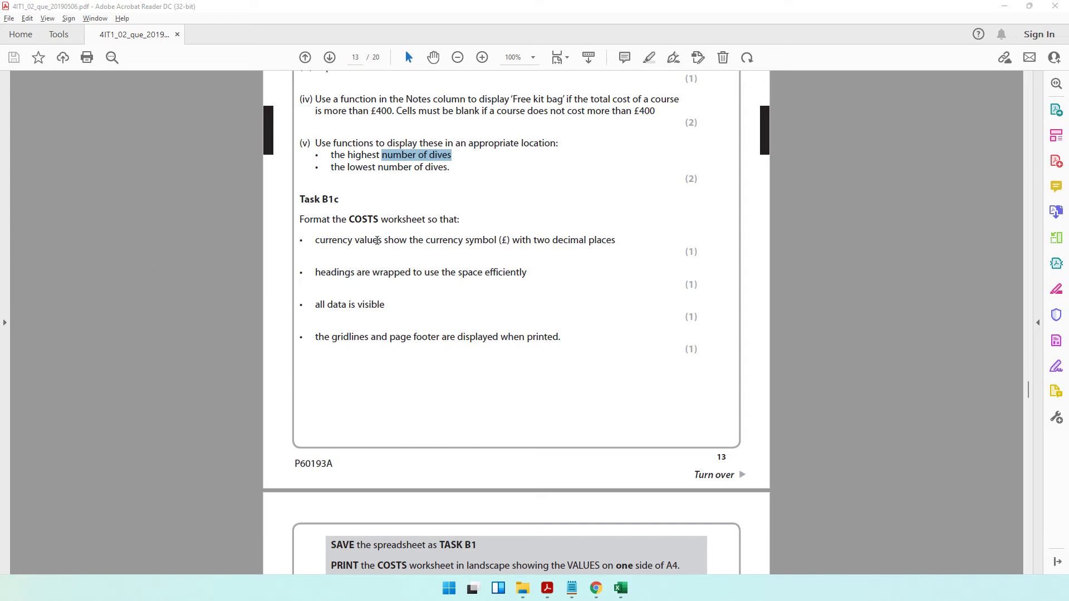
Read the Task B1c requirement on showing currency values with the £ symbol and two decimal places
{"action": "left_click_drag", "start_coordinate": [330, 223], "coordinate": [461, 224]}
{"action": "left_click_drag", "start_coordinate": [315, 240], "coordinate": [605, 246]}
{"action": "left_click", "coordinate": [504, 241]}
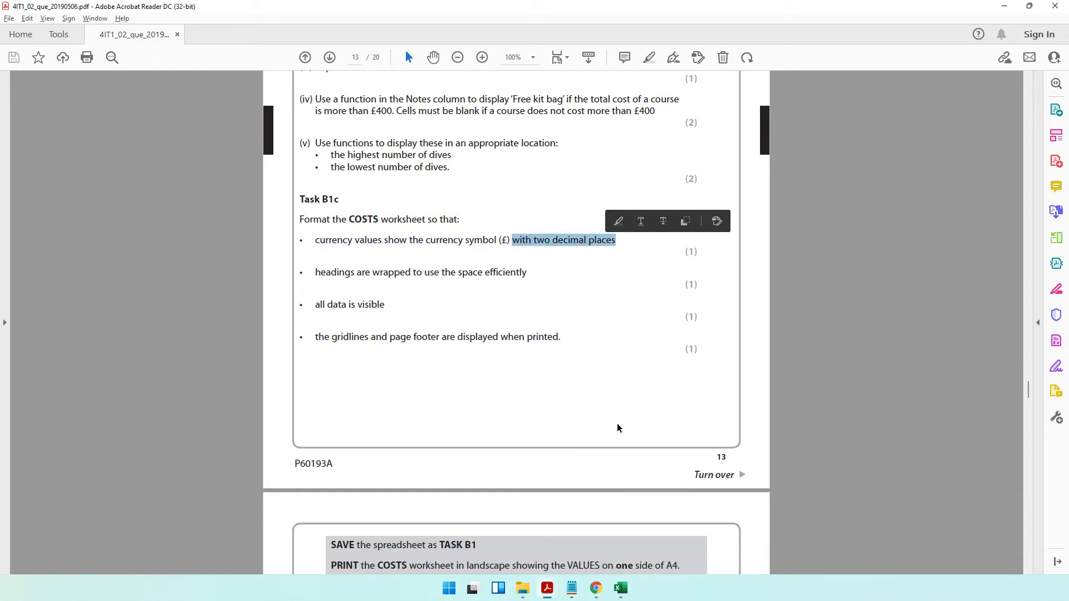
Switch to the Excel workbook and format the Cost values in C3:C16 as Currency, £ English (United Kingdom), with 2 decimal places
{"action": "left_click", "coordinate": [621, 591]}
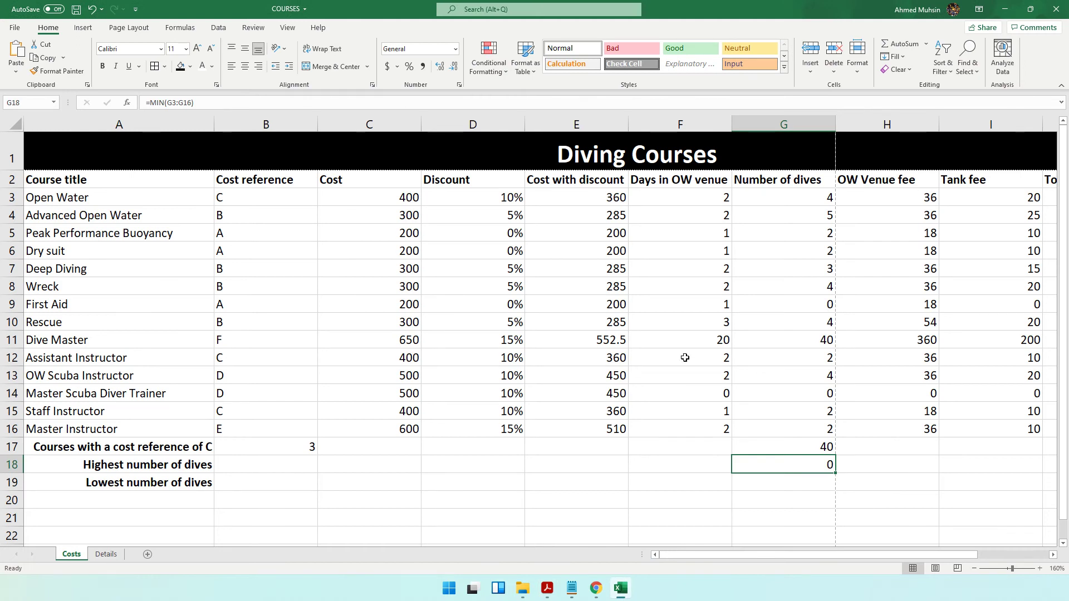
{"action": "left_click_drag", "start_coordinate": [408, 199], "coordinate": [399, 431]}
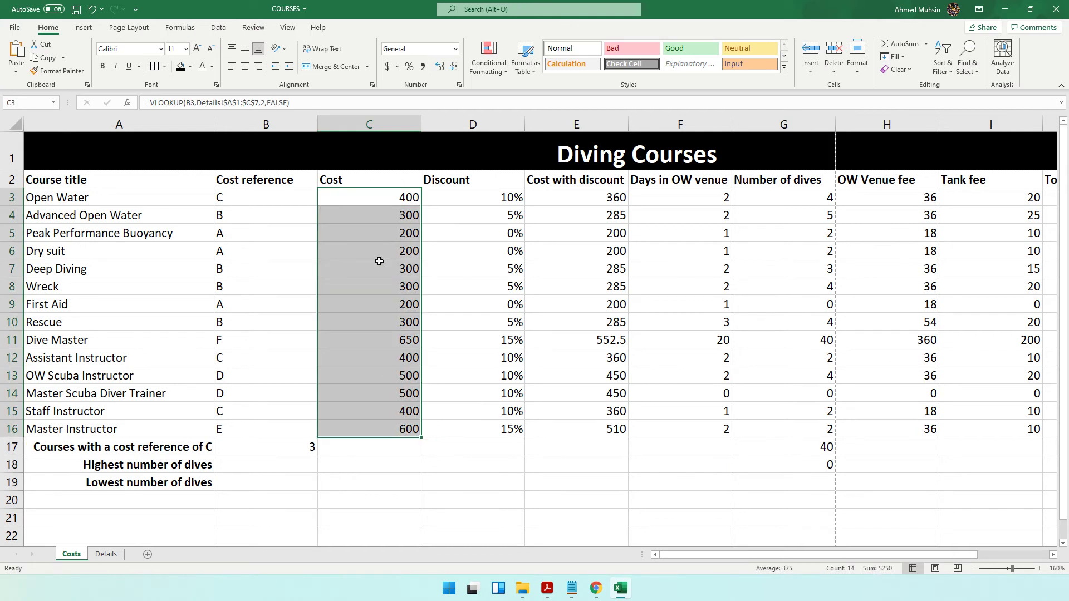
{"action": "left_click_drag", "start_coordinate": [379, 191], "coordinate": [368, 421]}
{"action": "right_click", "coordinate": [368, 422]}
{"action": "left_click", "coordinate": [386, 368]}
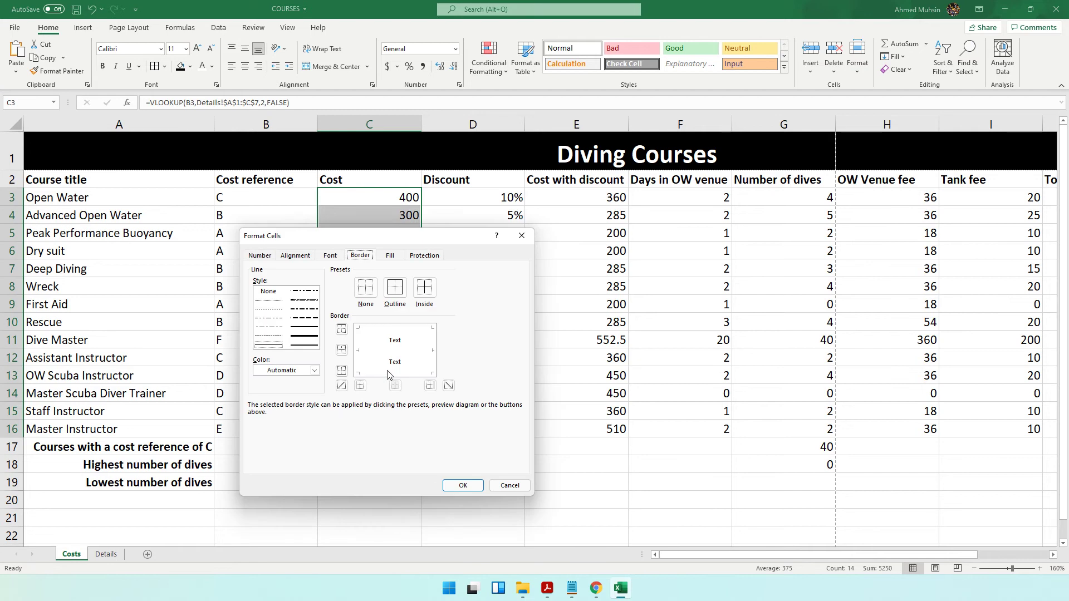
{"action": "left_click", "coordinate": [267, 258]}
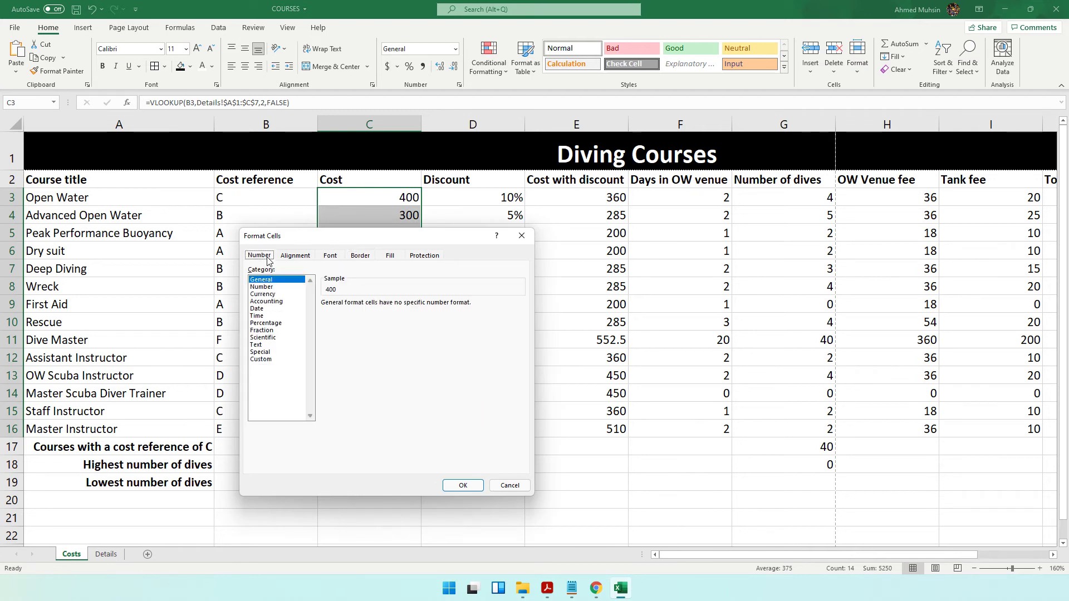
{"action": "left_click", "coordinate": [263, 294]}
{"action": "left_click", "coordinate": [392, 318]}
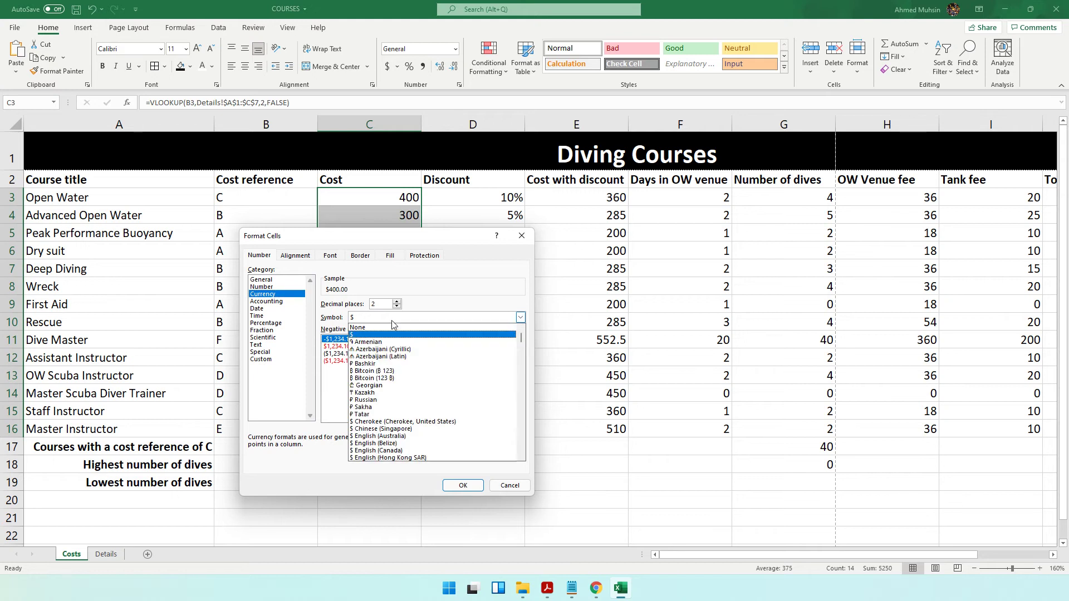
{"action": "scroll", "coordinate": [390, 384], "scroll_direction": "down", "scroll_amount": 3}
{"action": "scroll", "coordinate": [390, 385], "scroll_direction": "down", "scroll_amount": 10}
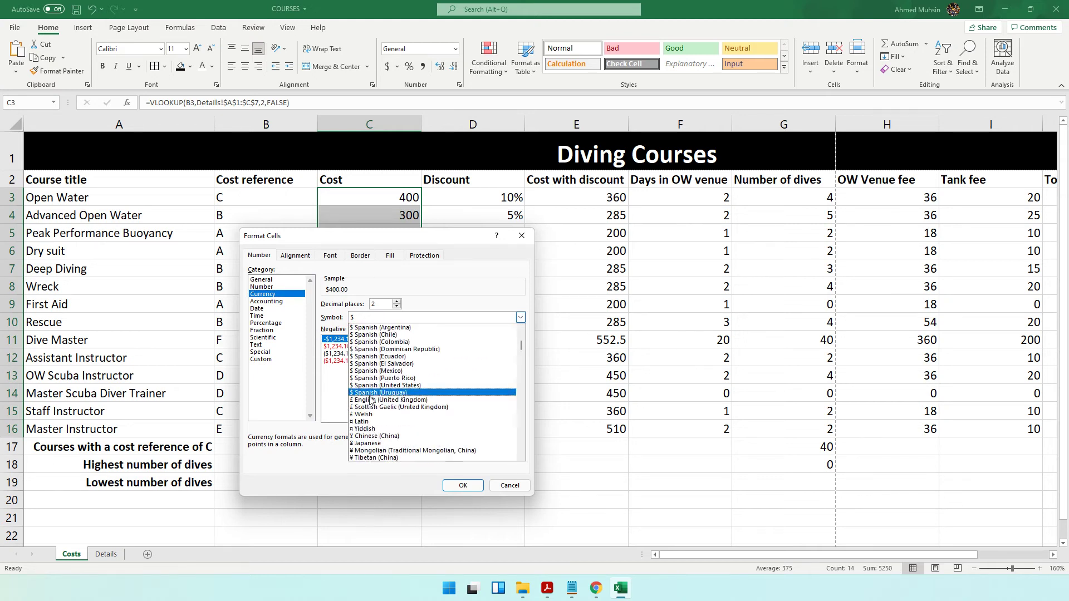
{"action": "left_click", "coordinate": [368, 401]}
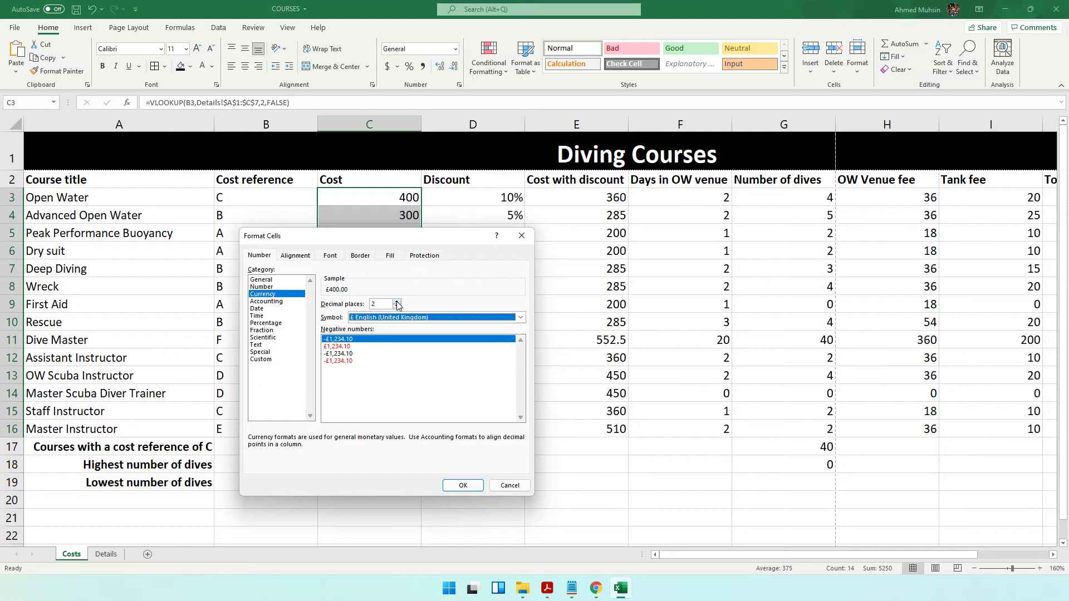
{"action": "left_click", "coordinate": [373, 304]}
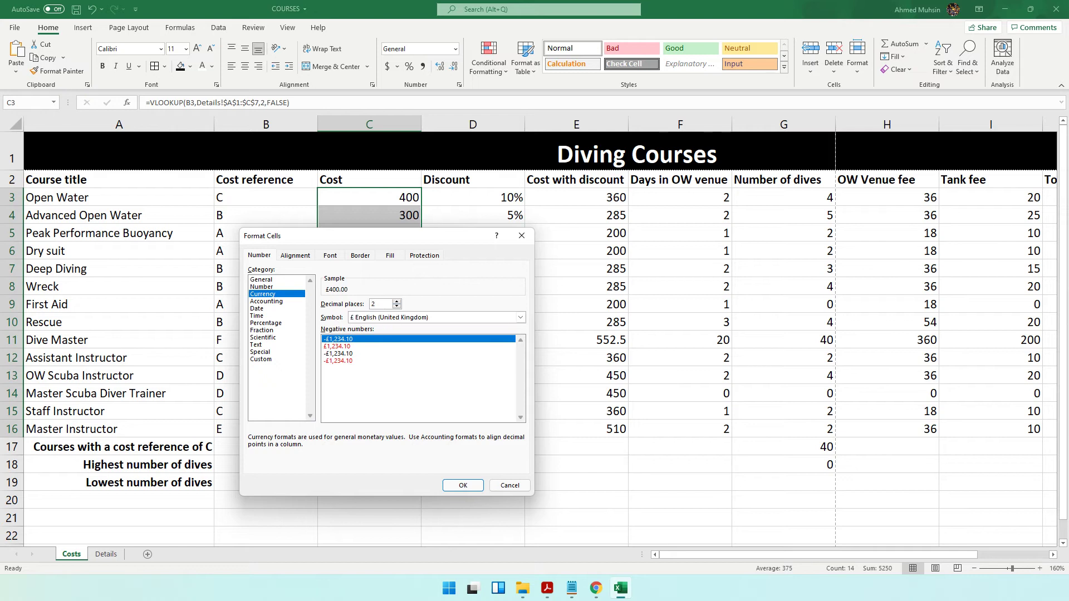
{"action": "left_click", "coordinate": [464, 486]}
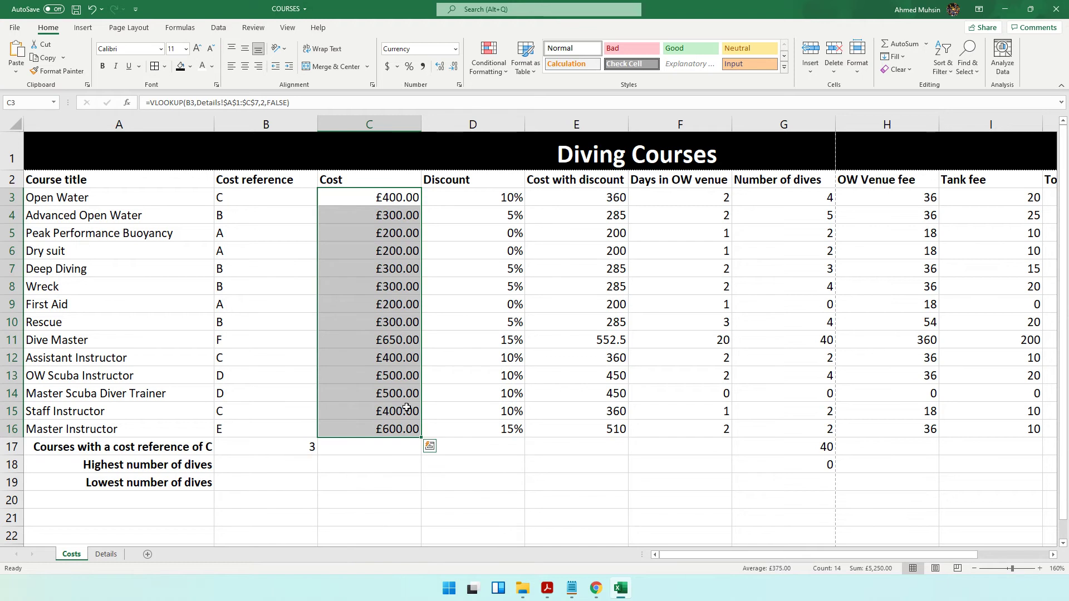
Apply the £ English (United Kingdom) accounting format to the OW Venue fee, Tank fee and Total cost values in H3:J16
{"action": "left_click_drag", "start_coordinate": [894, 195], "coordinate": [764, 433]}
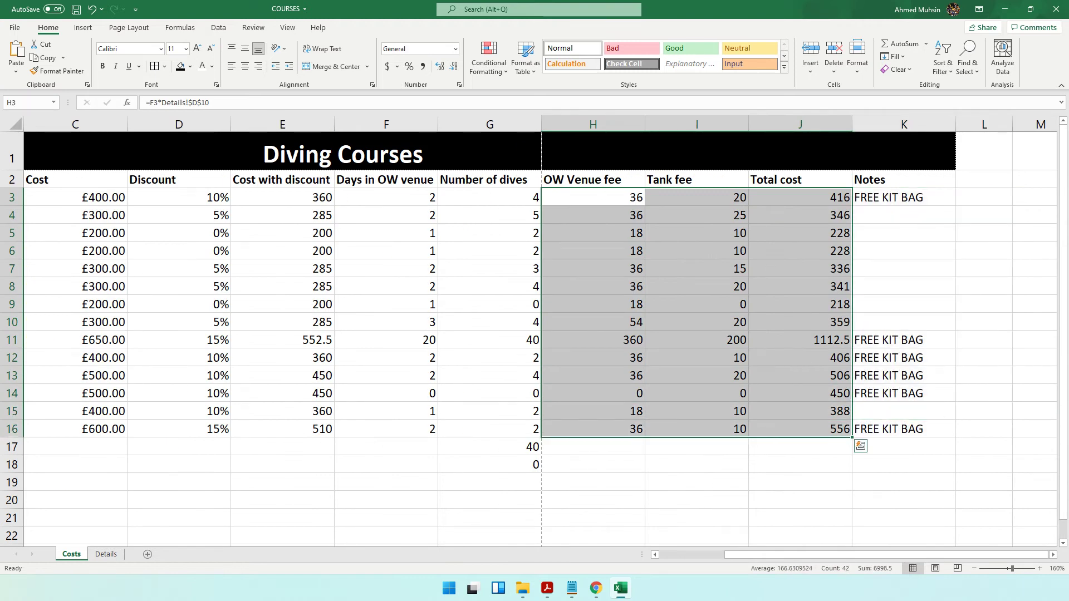
{"action": "left_click", "coordinate": [398, 67]}
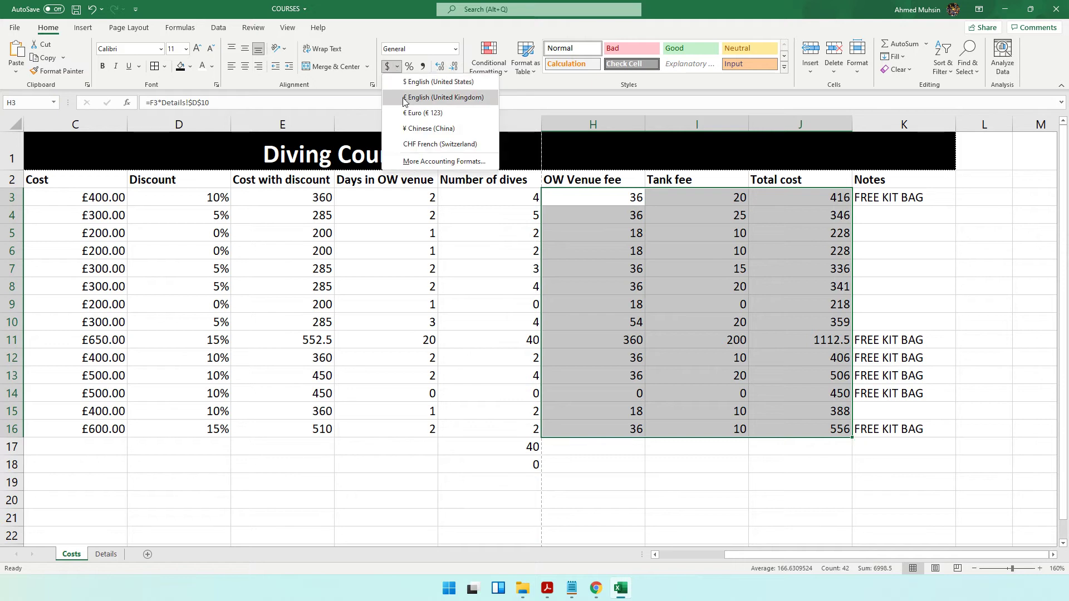
{"action": "left_click", "coordinate": [405, 97]}
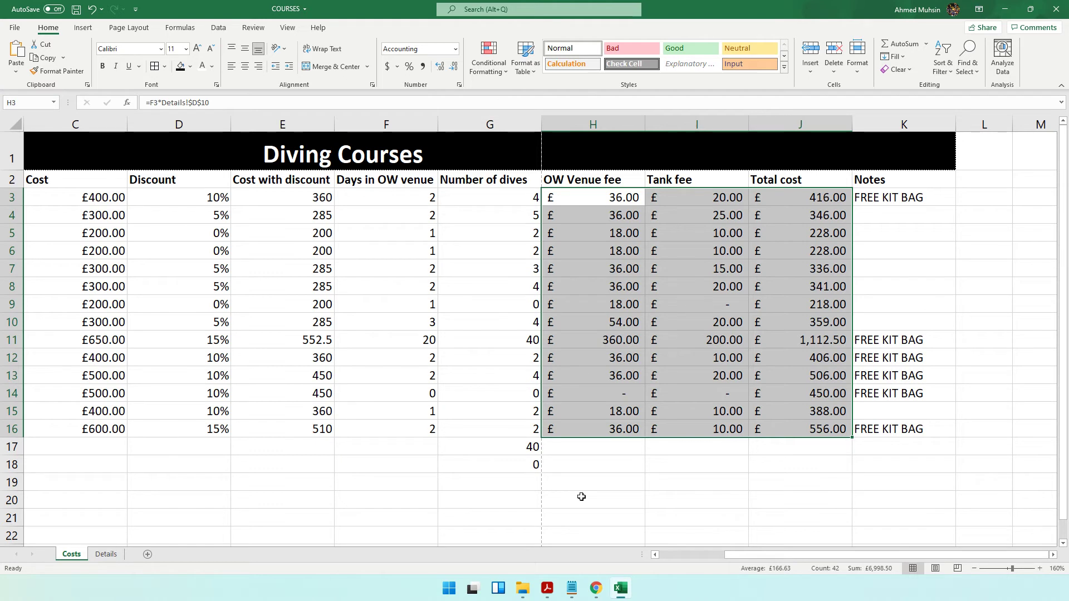
Read the exam paper's requirement on wrapping headings in Acrobat Reader, and return to the Excel workbook
{"action": "left_click", "coordinate": [547, 589]}
{"action": "left_click_drag", "start_coordinate": [314, 274], "coordinate": [528, 276]}
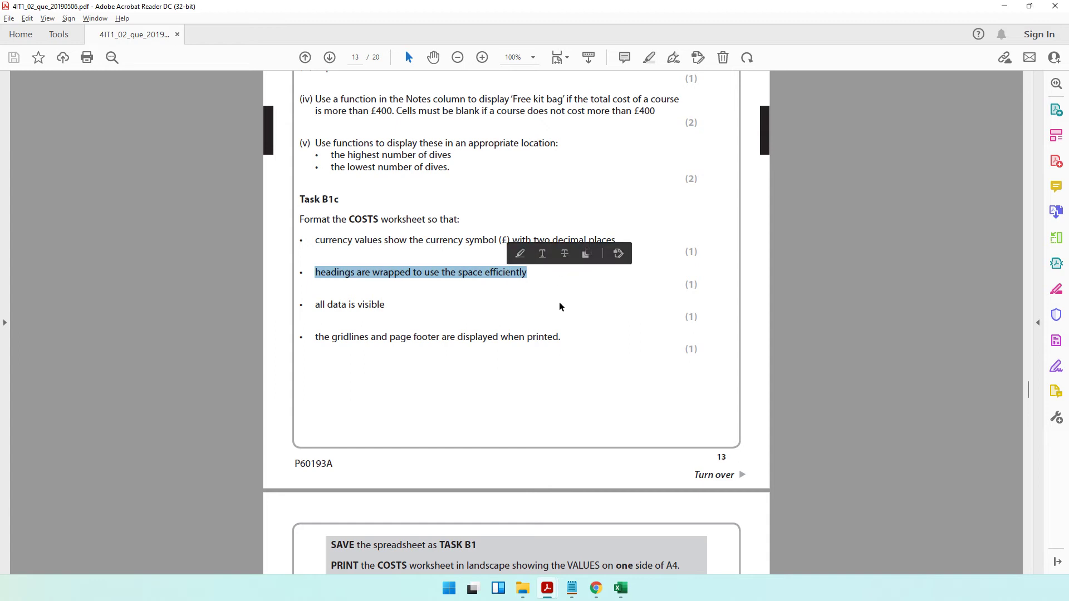
{"action": "key", "text": "alt+Tab"}
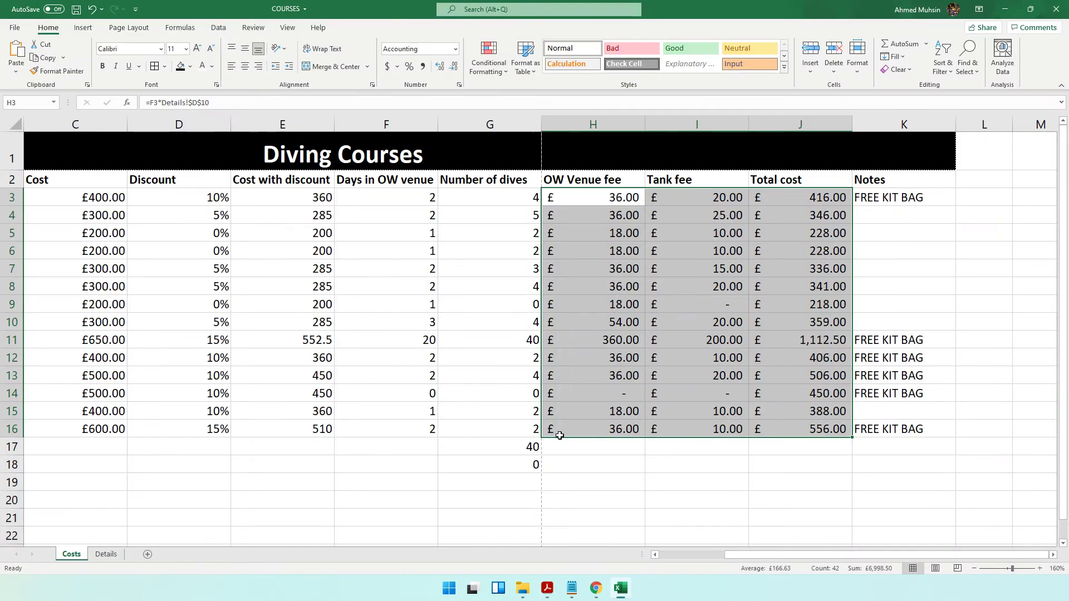
Narrow column B, wrap its Cost reference heading, and make row 2 tall enough for two lines of text
{"action": "scroll", "coordinate": [733, 555], "scroll_direction": "left", "scroll_amount": 2}
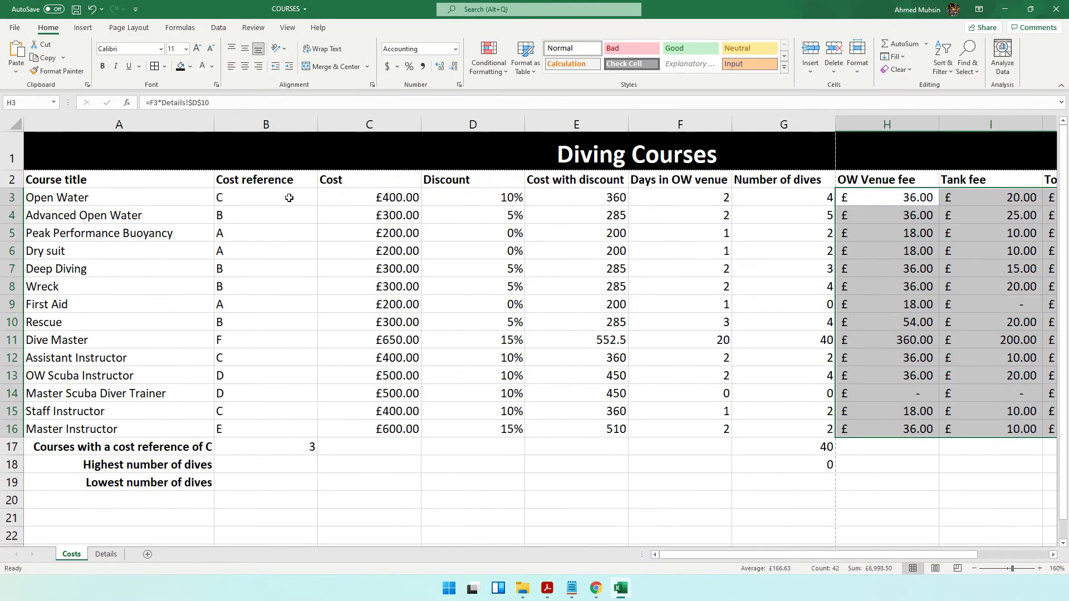
{"action": "left_click", "coordinate": [289, 198]}
{"action": "left_click", "coordinate": [243, 179]}
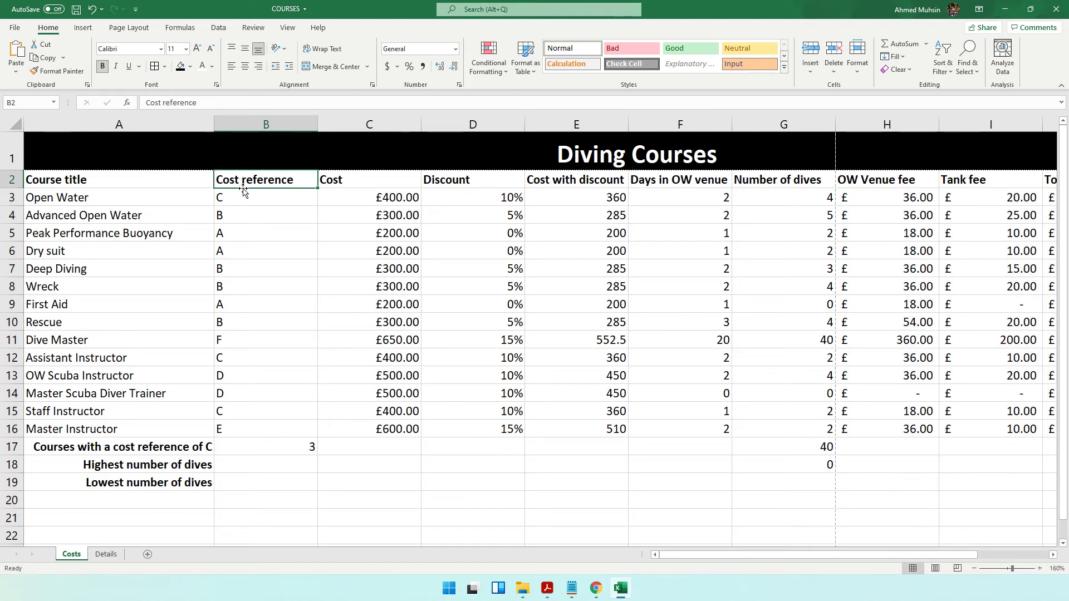
{"action": "left_click_drag", "start_coordinate": [317, 125], "coordinate": [283, 119]}
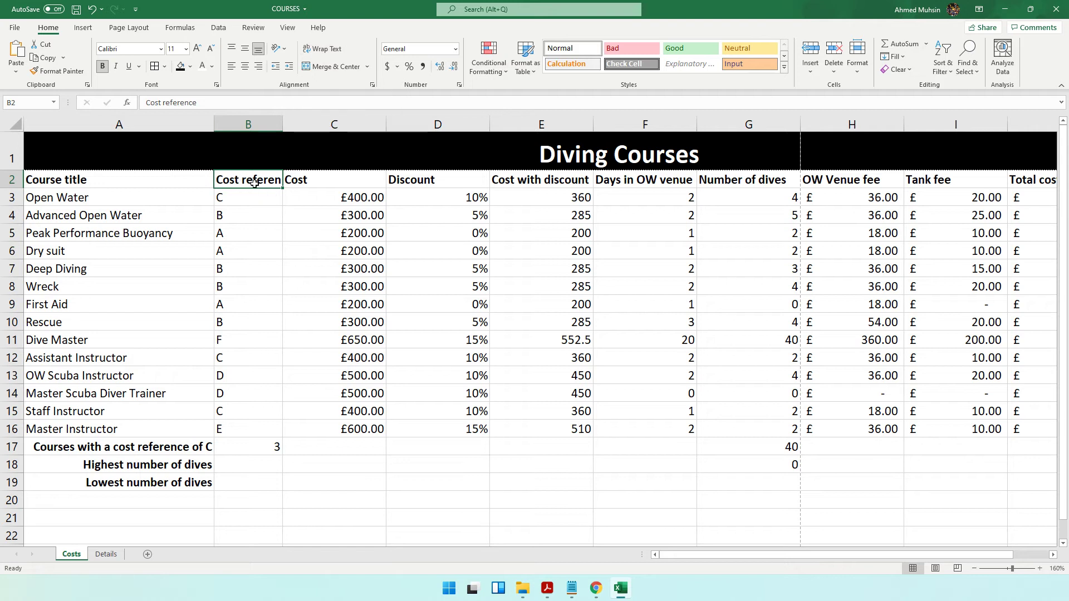
{"action": "left_click", "coordinate": [323, 49]}
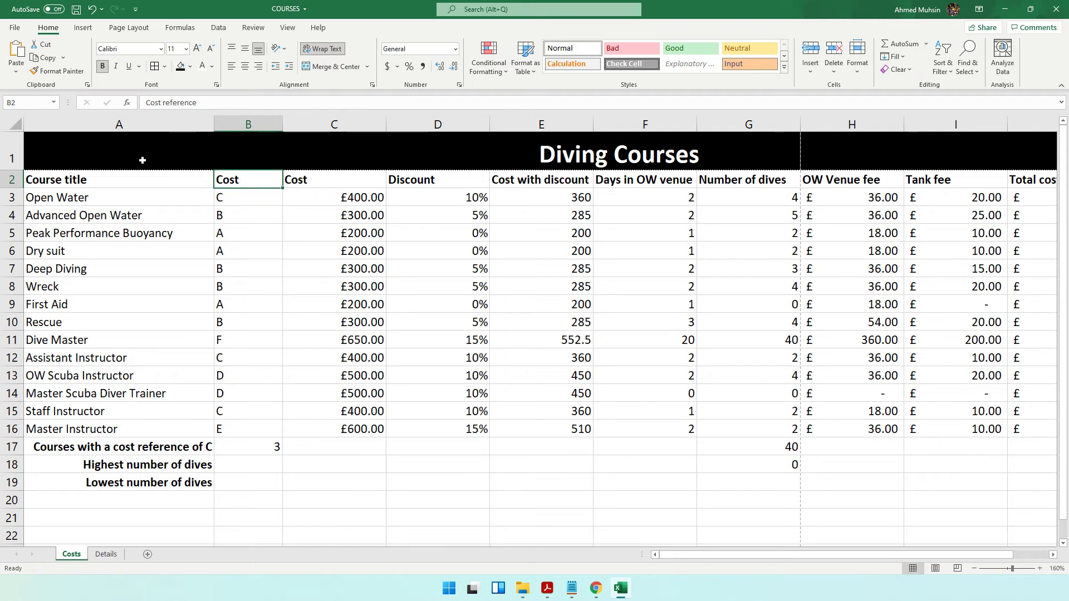
{"action": "left_click_drag", "start_coordinate": [22, 188], "coordinate": [20, 208]}
Narrow the Cost and Discount columns (C and D) to fit their headings and values closely
{"action": "left_click", "coordinate": [356, 195]}
{"action": "left_click_drag", "start_coordinate": [385, 126], "coordinate": [329, 134]}
{"action": "left_click_drag", "start_coordinate": [435, 125], "coordinate": [384, 130]}
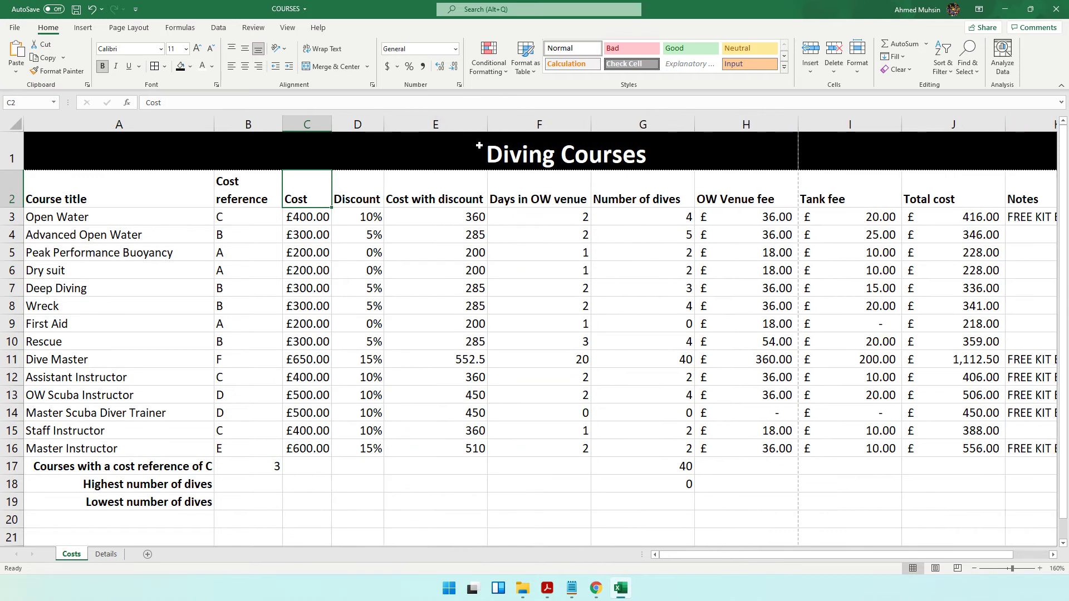
Narrow column E and wrap its Cost with discount heading onto two lines
{"action": "left_click_drag", "start_coordinate": [486, 127], "coordinate": [449, 132]}
{"action": "left_click", "coordinate": [417, 189]}
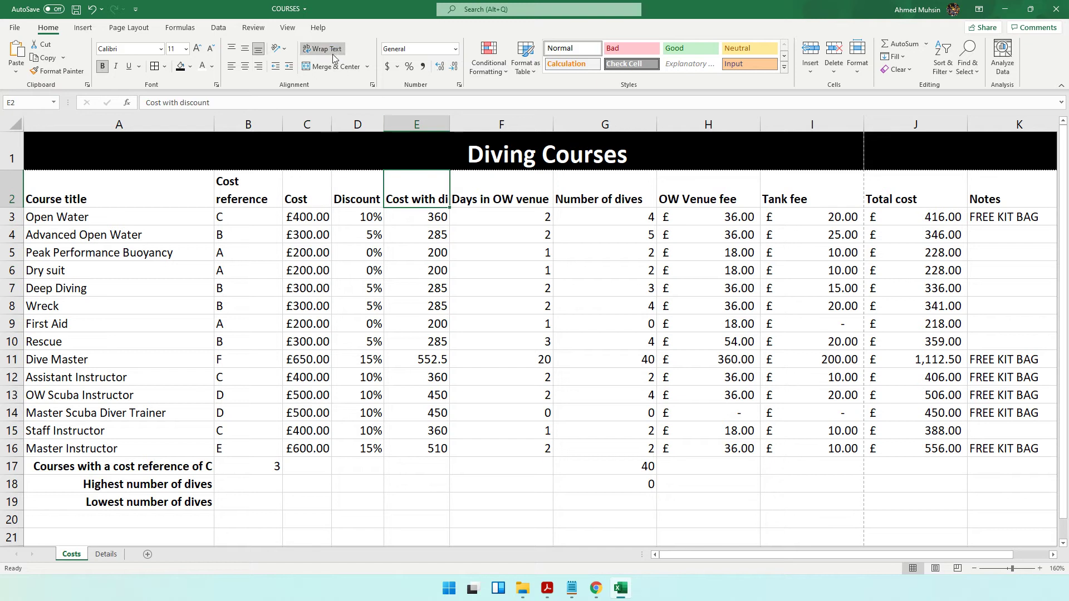
{"action": "left_click", "coordinate": [323, 49]}
{"action": "left_click_drag", "start_coordinate": [449, 126], "coordinate": [441, 126]}
Apply the £ English (United Kingdom) accounting format to the Cost with discount values in E3:E16
{"action": "left_click_drag", "start_coordinate": [421, 217], "coordinate": [418, 450]}
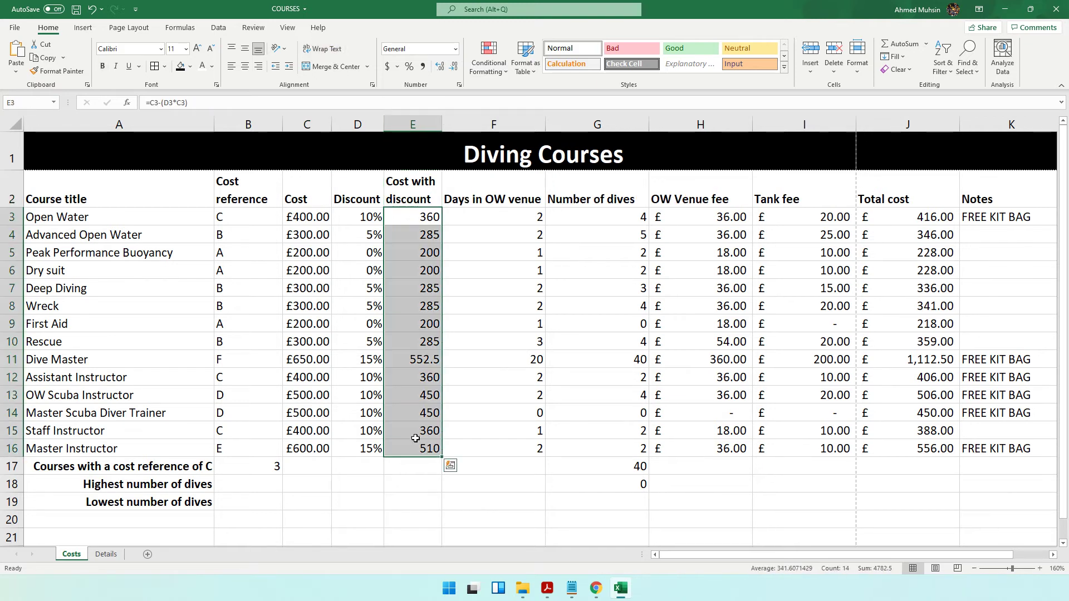
{"action": "left_click", "coordinate": [398, 67]}
{"action": "left_click", "coordinate": [406, 99]}
Narrow column F and wrap its Days in OW venue heading onto two lines
{"action": "left_click", "coordinate": [495, 292]}
{"action": "left_click_drag", "start_coordinate": [548, 130], "coordinate": [505, 131]}
{"action": "left_click", "coordinate": [489, 201]}
{"action": "left_click", "coordinate": [325, 49]}
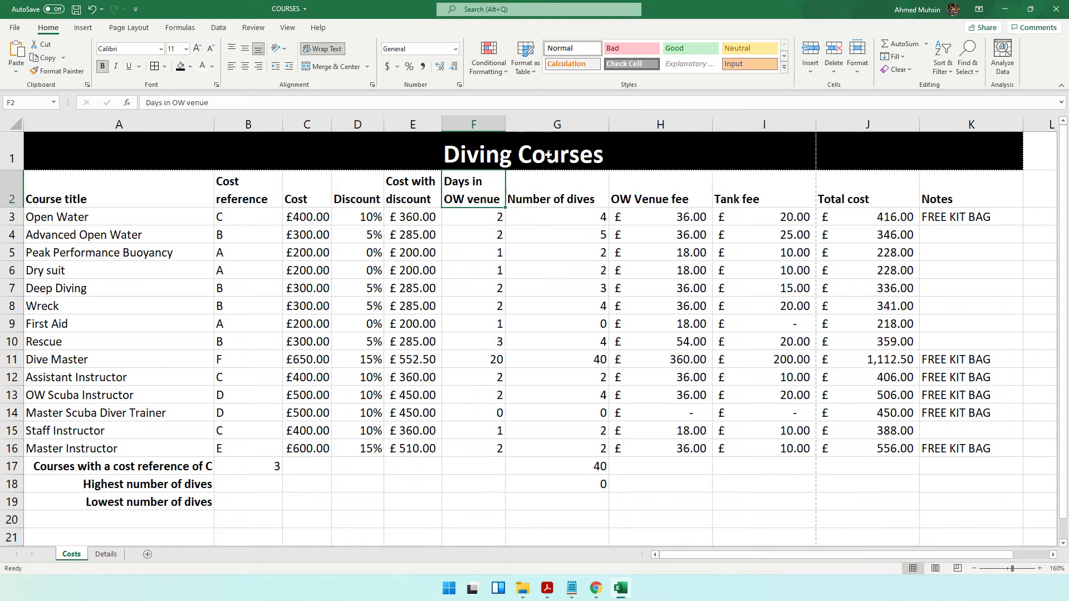
Narrow column G and wrap its Number of dives heading onto two lines
{"action": "left_click", "coordinate": [557, 192]}
{"action": "left_click_drag", "start_coordinate": [609, 128], "coordinate": [554, 130]}
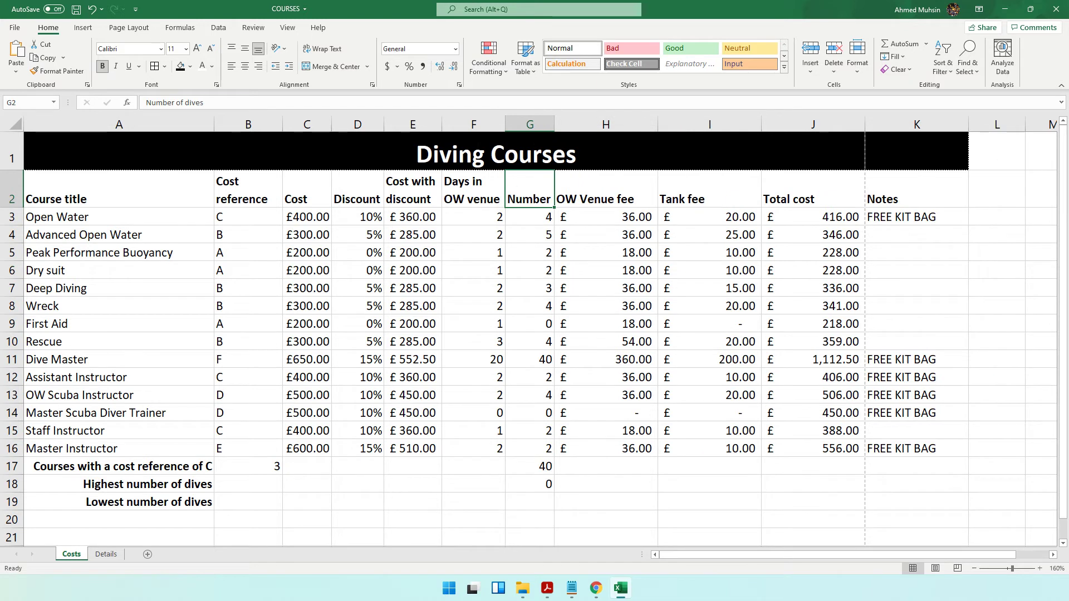
{"action": "left_click", "coordinate": [325, 49]}
Wrap the OW Venue fee heading and adjust column H's width so the heading fits on two lines
{"action": "left_click", "coordinate": [641, 190]}
{"action": "left_click_drag", "start_coordinate": [658, 126], "coordinate": [611, 126]}
{"action": "left_click", "coordinate": [326, 49]}
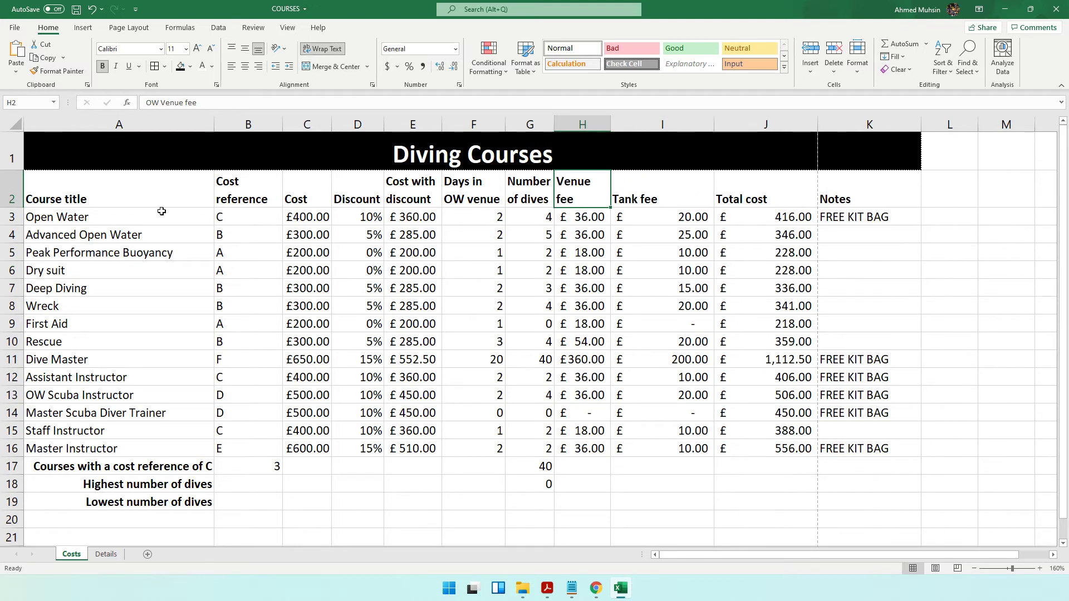
{"action": "left_click_drag", "start_coordinate": [611, 126], "coordinate": [622, 126]}
Narrow the Tank fee and Total cost columns (I and J) while keeping every value fully visible
{"action": "left_click", "coordinate": [675, 201]}
{"action": "left_click_drag", "start_coordinate": [725, 133], "coordinate": [675, 134]}
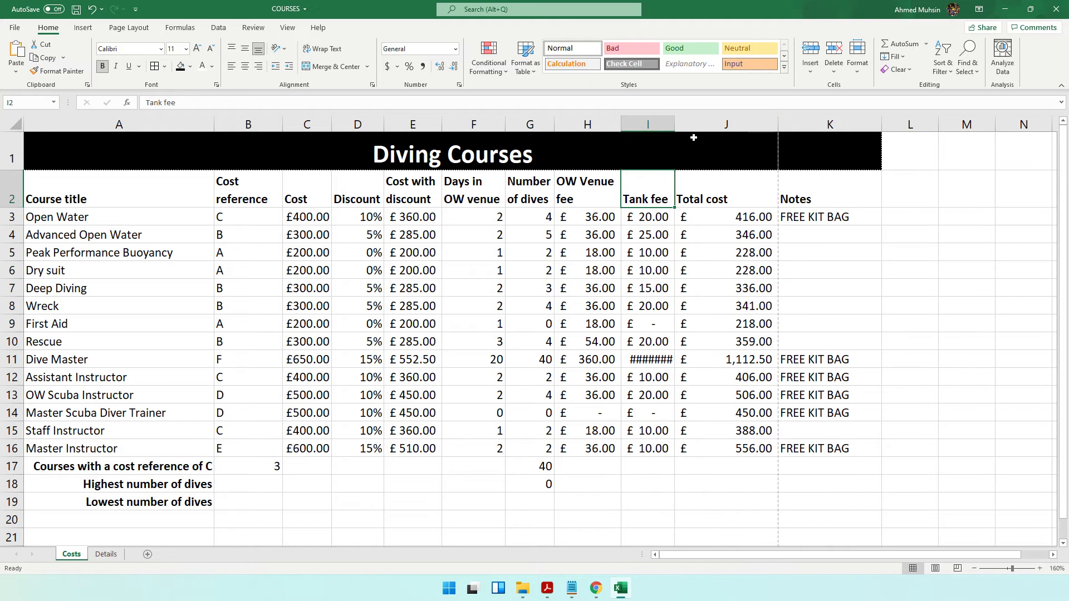
{"action": "left_click", "coordinate": [647, 363]}
{"action": "left_click_drag", "start_coordinate": [674, 124], "coordinate": [682, 125]}
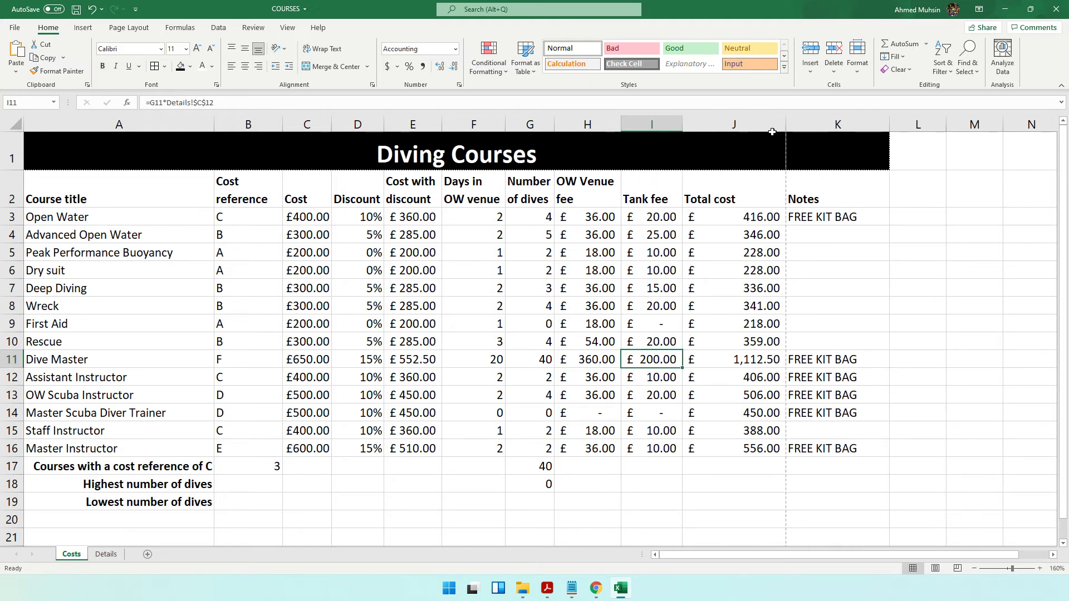
{"action": "left_click_drag", "start_coordinate": [786, 124], "coordinate": [751, 125]}
{"action": "left_click", "coordinate": [801, 301]}
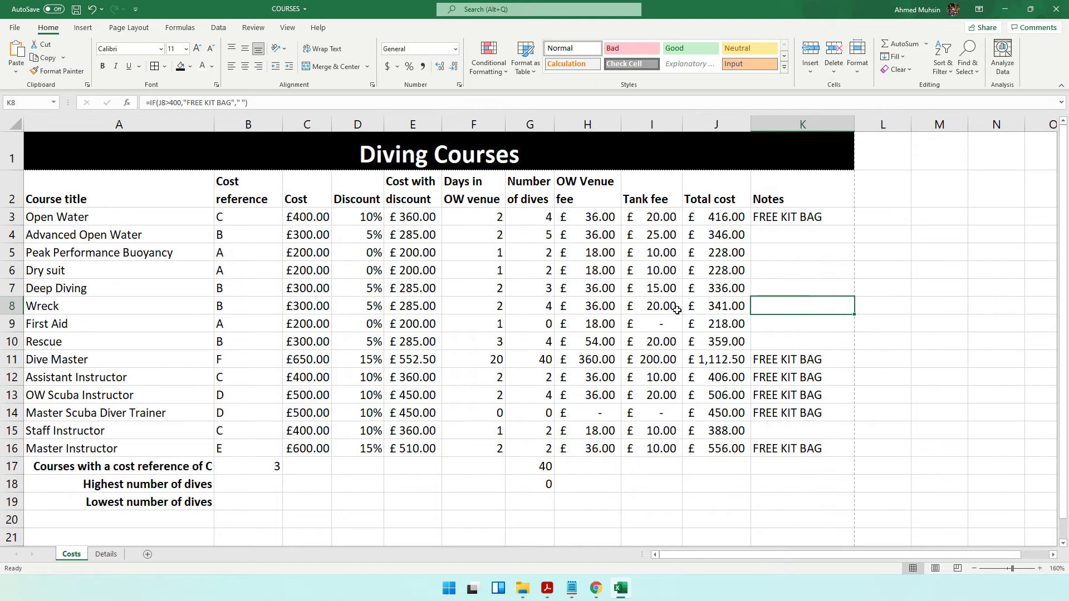
Read the exam paper's requirement that all data is visible in Acrobat Reader, and return to the Excel workbook
{"action": "left_click", "coordinate": [547, 588]}
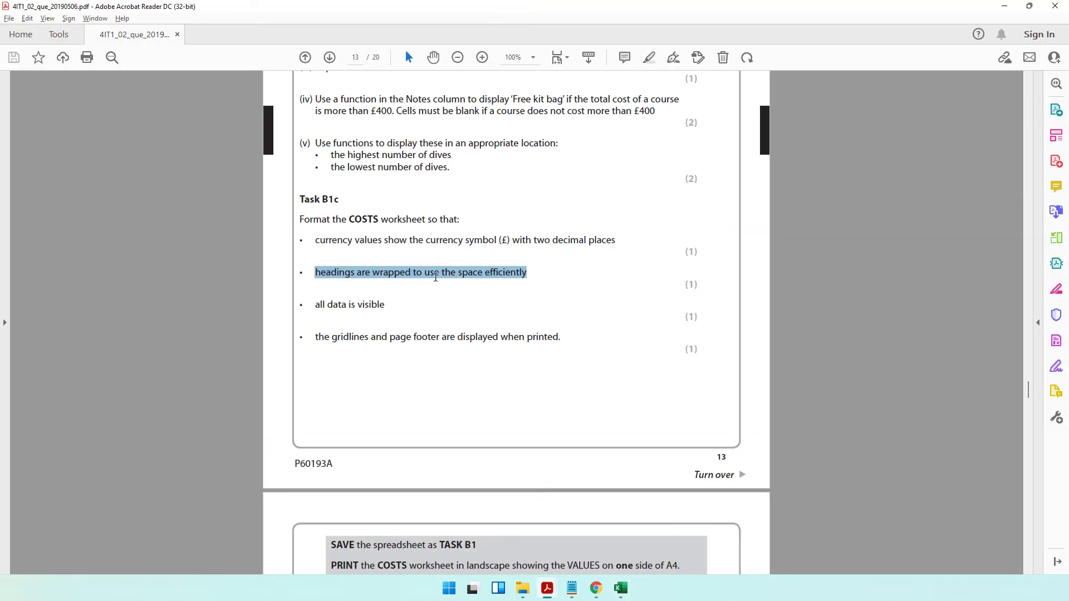
{"action": "triple_click", "coordinate": [322, 307]}
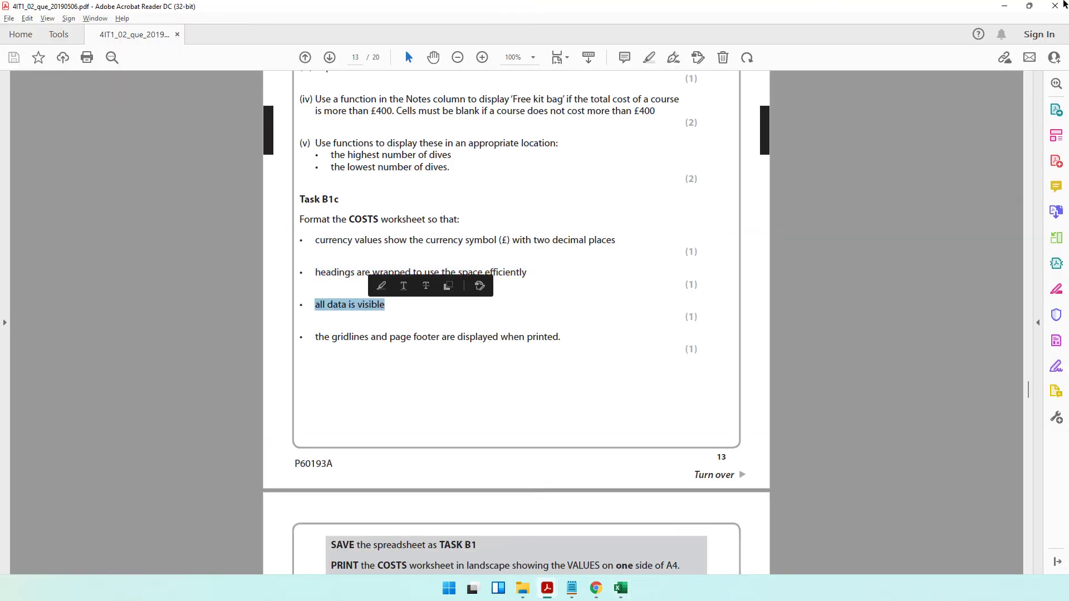
{"action": "left_click", "coordinate": [1008, 8]}
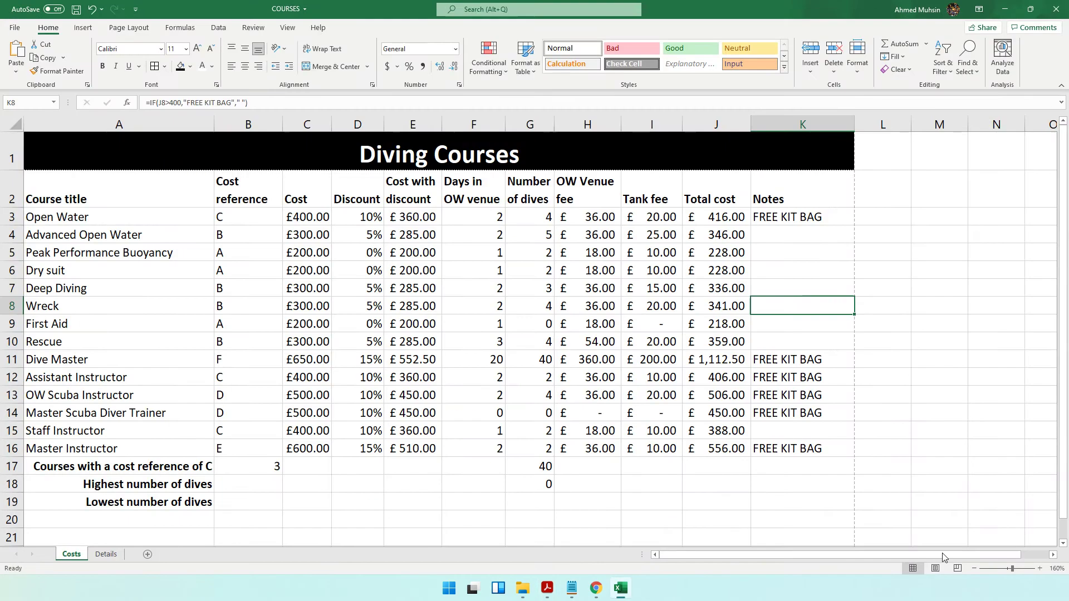
Auto-fit the width of the Cost column (C) so all its currency values are displayed
{"action": "left_click", "coordinate": [973, 568]}
{"action": "left_click", "coordinate": [973, 569]}
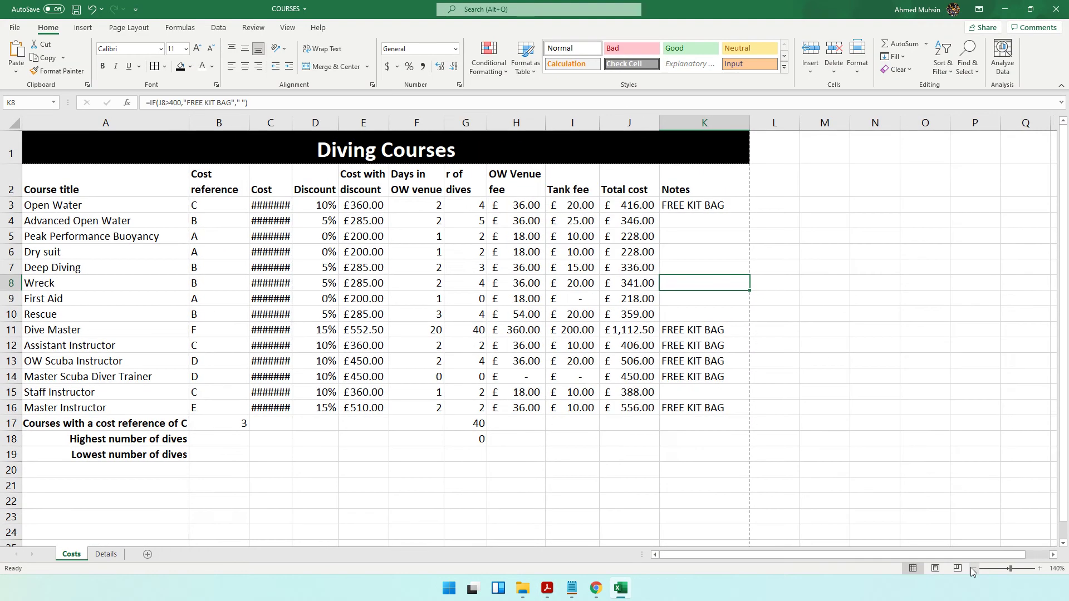
{"action": "left_click", "coordinate": [273, 205]}
{"action": "left_click", "coordinate": [287, 158]}
{"action": "double_click", "coordinate": [292, 122]}
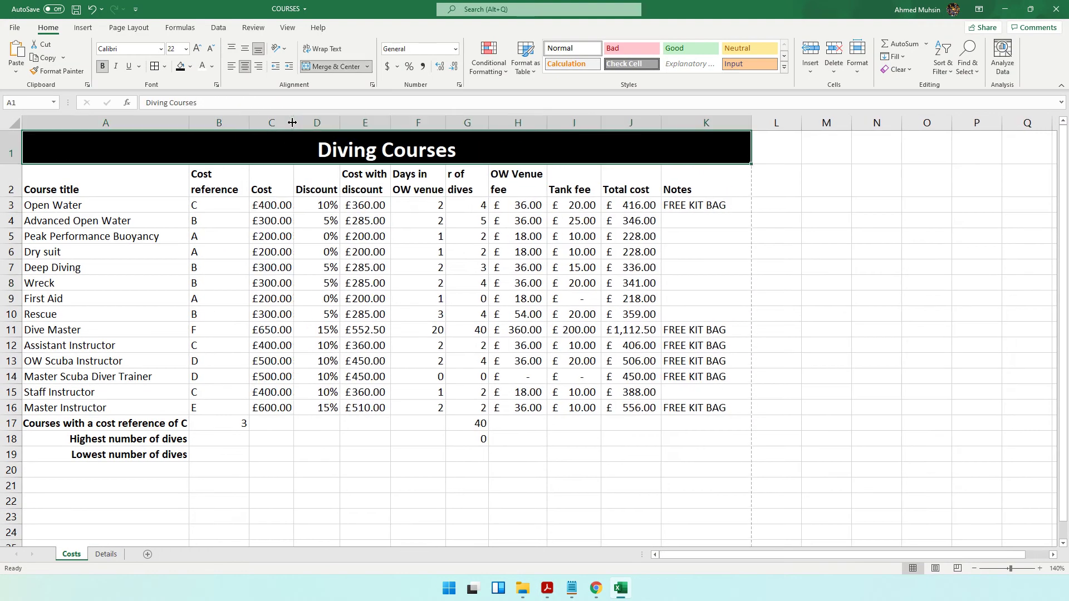
{"action": "left_click", "coordinate": [288, 238]}
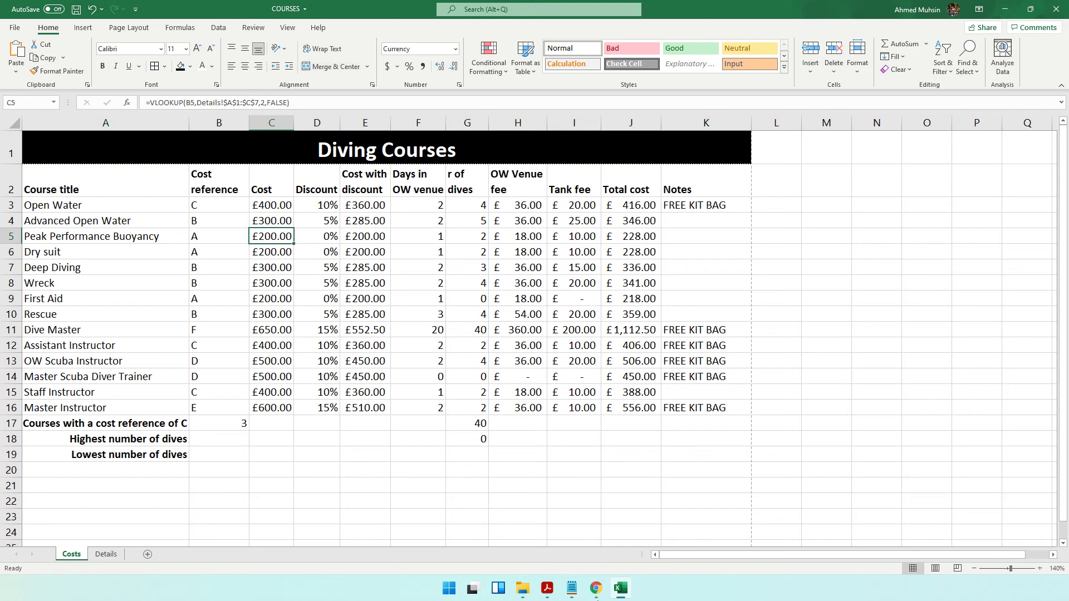
Switch to the exam paper in Acrobat Reader and read the requirement on printing gridlines and the page footer
{"action": "left_click", "coordinate": [548, 588]}
{"action": "left_click_drag", "start_coordinate": [333, 338], "coordinate": [539, 349]}
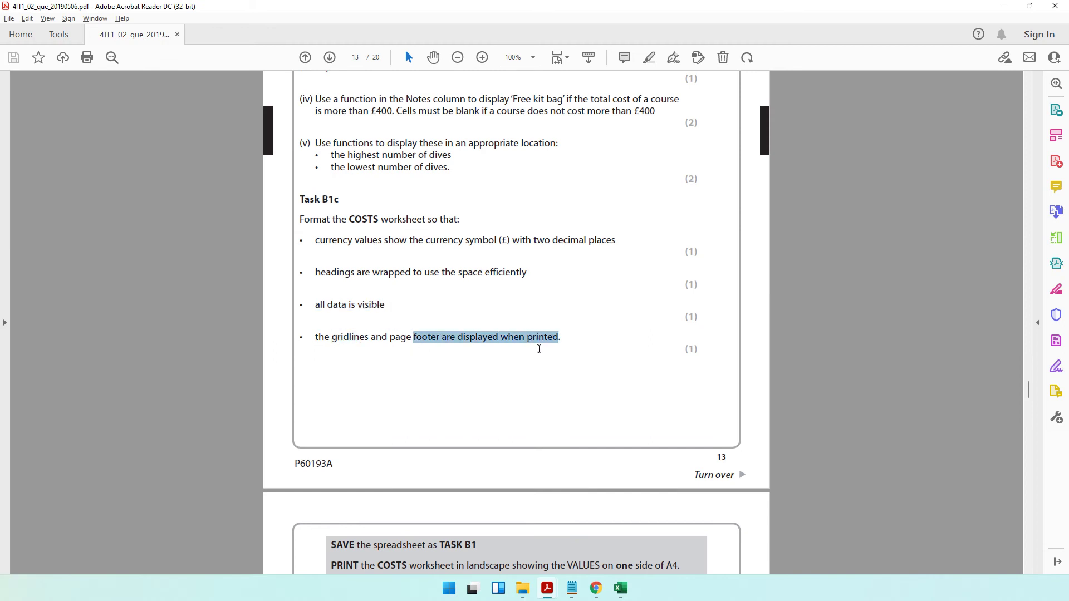
Return to the Excel workbook and check the Costs worksheet's gridlines and footer in the print preview
{"action": "left_click", "coordinate": [1004, 6]}
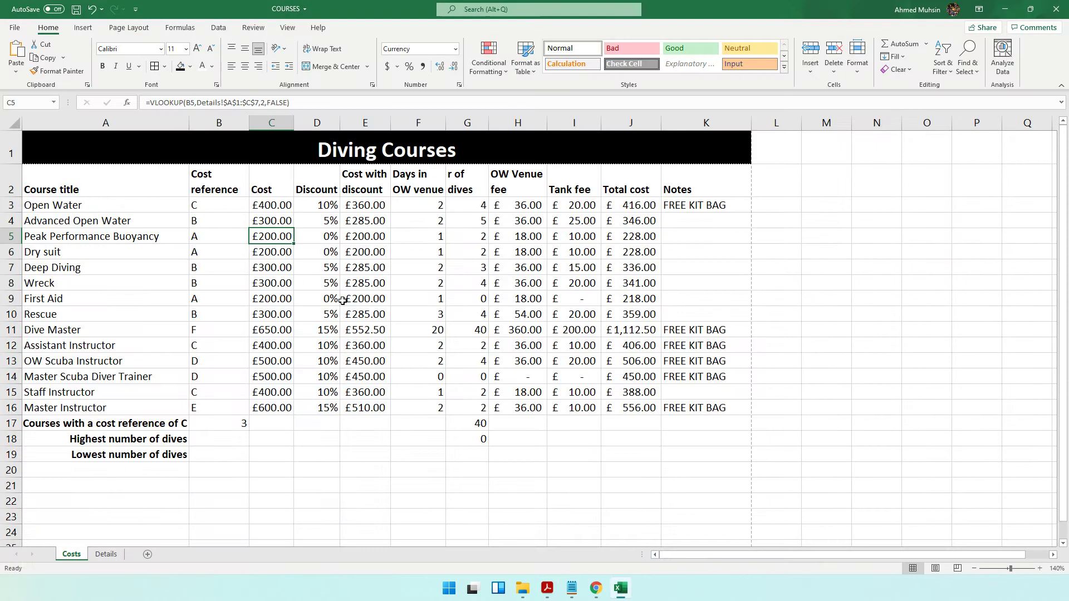
{"action": "left_click", "coordinate": [317, 471]}
{"action": "left_click", "coordinate": [251, 482]}
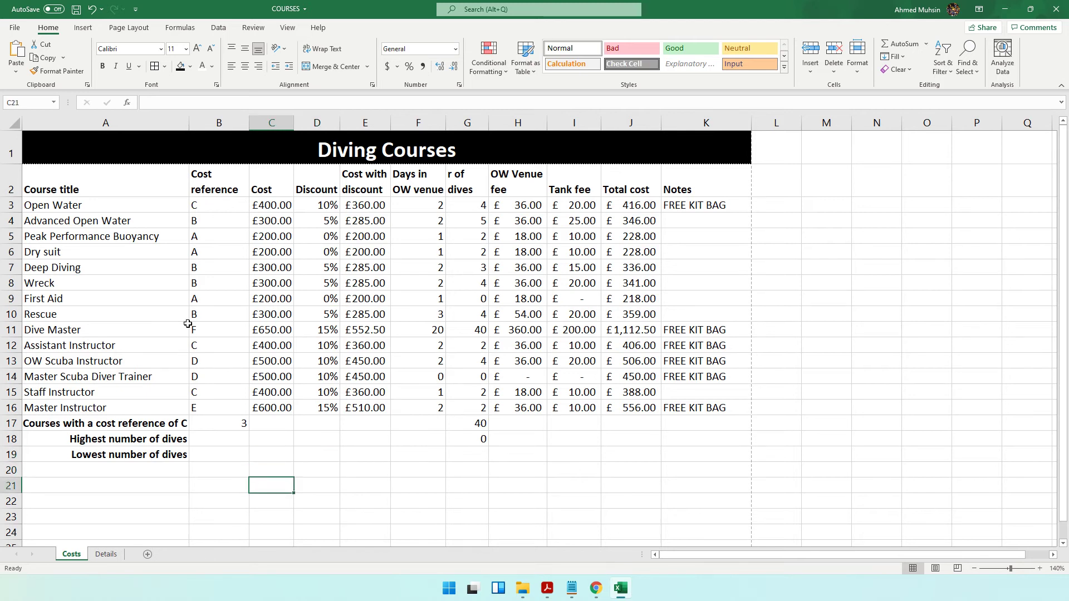
{"action": "left_click", "coordinate": [114, 289]}
{"action": "left_click", "coordinate": [178, 388]}
{"action": "left_click", "coordinate": [281, 463]}
{"action": "left_click", "coordinate": [363, 458]}
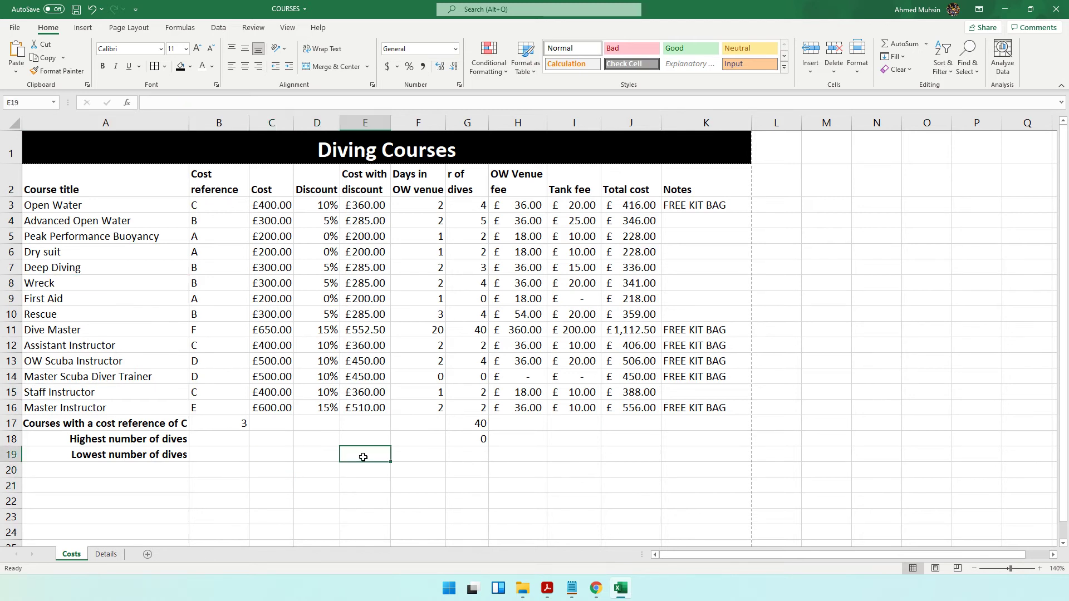
{"action": "left_click_drag", "start_coordinate": [408, 157], "coordinate": [432, 453]}
{"action": "key", "text": "ctrl+p"}
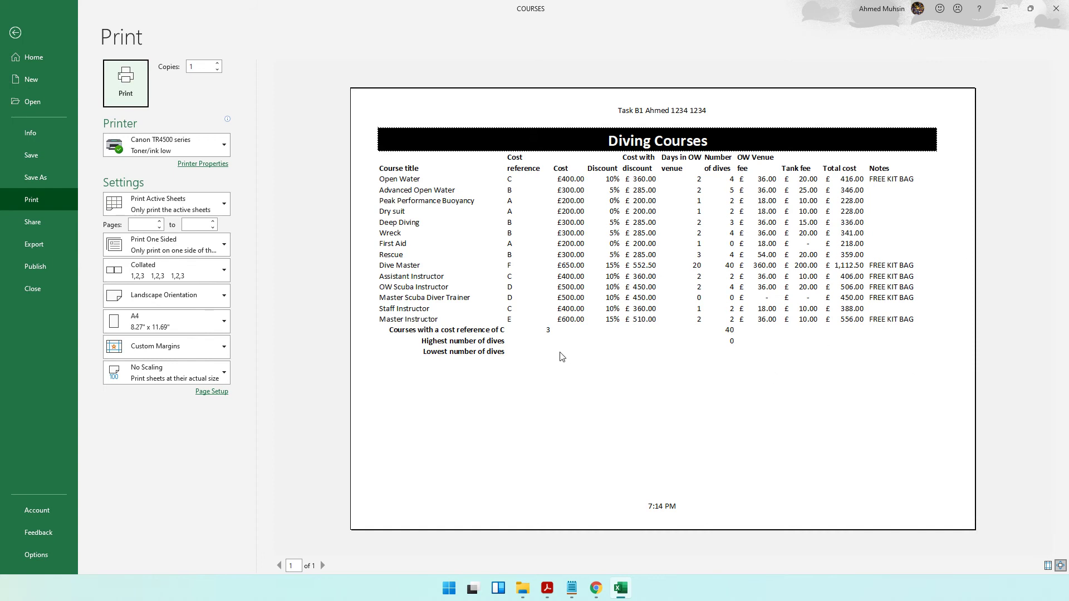
{"action": "left_click", "coordinate": [22, 34]}
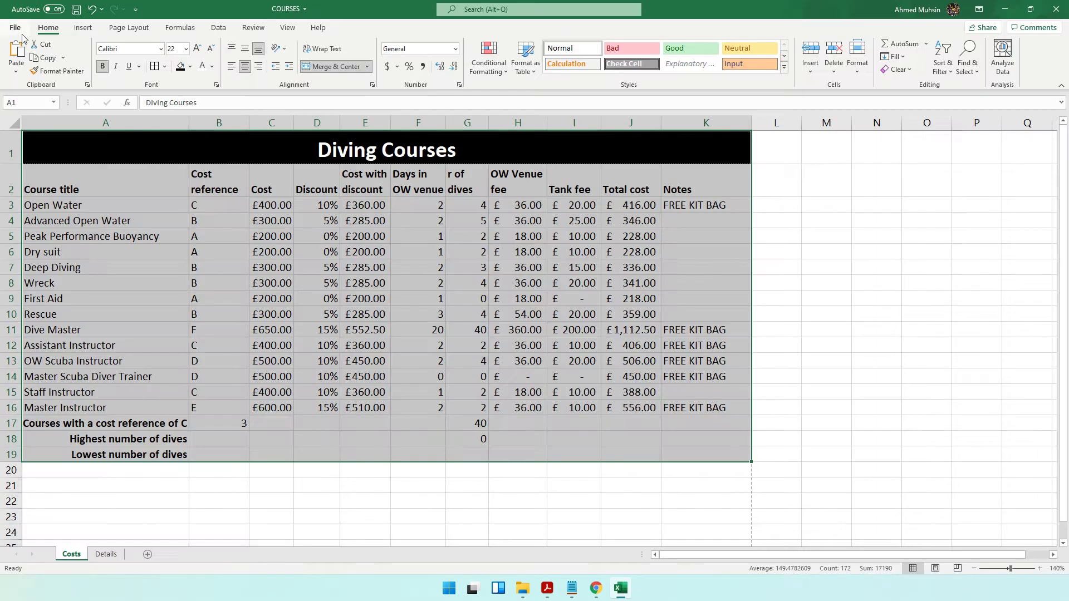
Turn on gridline printing for the Costs worksheet and check the result in the print preview
{"action": "left_click", "coordinate": [129, 28]}
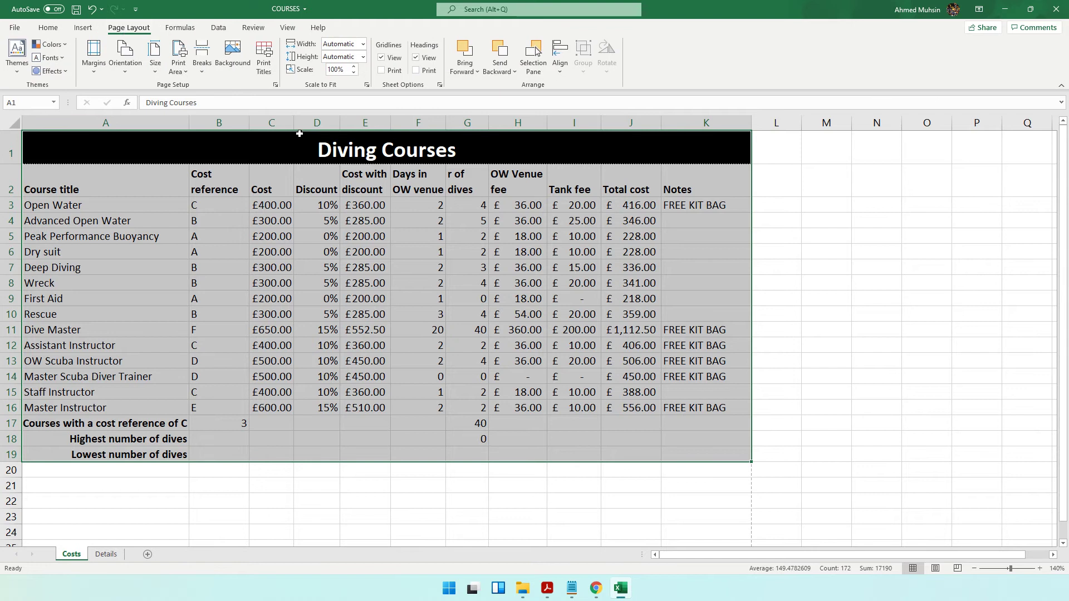
{"action": "left_click", "coordinate": [382, 71]}
{"action": "key", "text": "ctrl+p"}
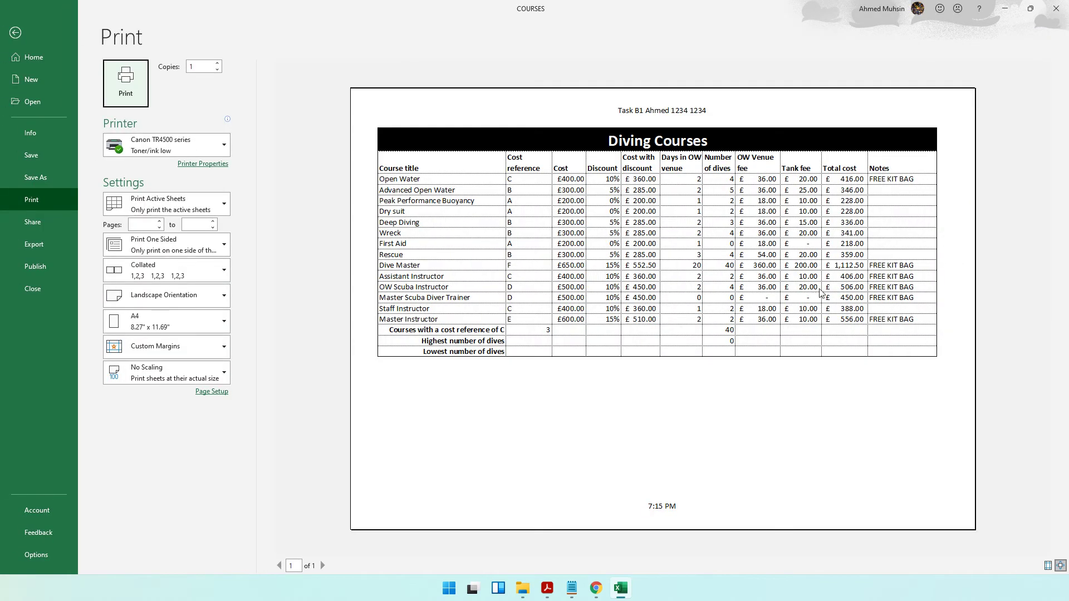
{"action": "left_click", "coordinate": [15, 33]}
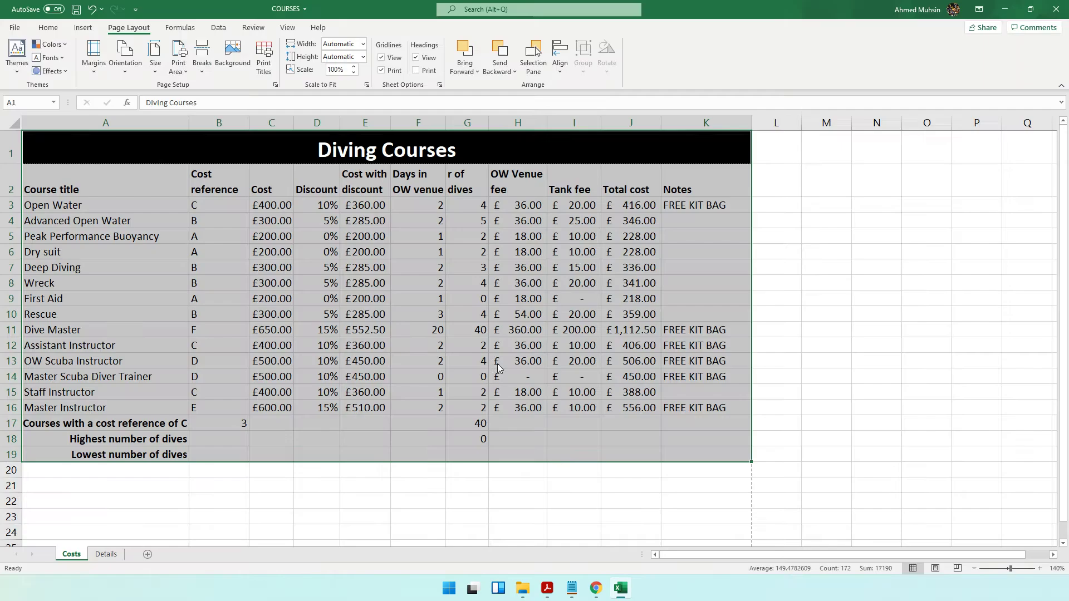
Switch to the exam paper in Acrobat Reader and read the instruction on how to name the saved spreadsheet
{"action": "left_click", "coordinate": [548, 590]}
{"action": "scroll", "coordinate": [386, 317], "scroll_direction": "down", "scroll_amount": 4}
{"action": "left_click_drag", "start_coordinate": [375, 358], "coordinate": [474, 362]}
Return to the Excel workbook and save a copy of it as TASK B1 in the 2019 folder
{"action": "left_click", "coordinate": [621, 588]}
{"action": "left_click", "coordinate": [17, 27]}
{"action": "left_click", "coordinate": [38, 179]}
{"action": "left_click", "coordinate": [151, 292]}
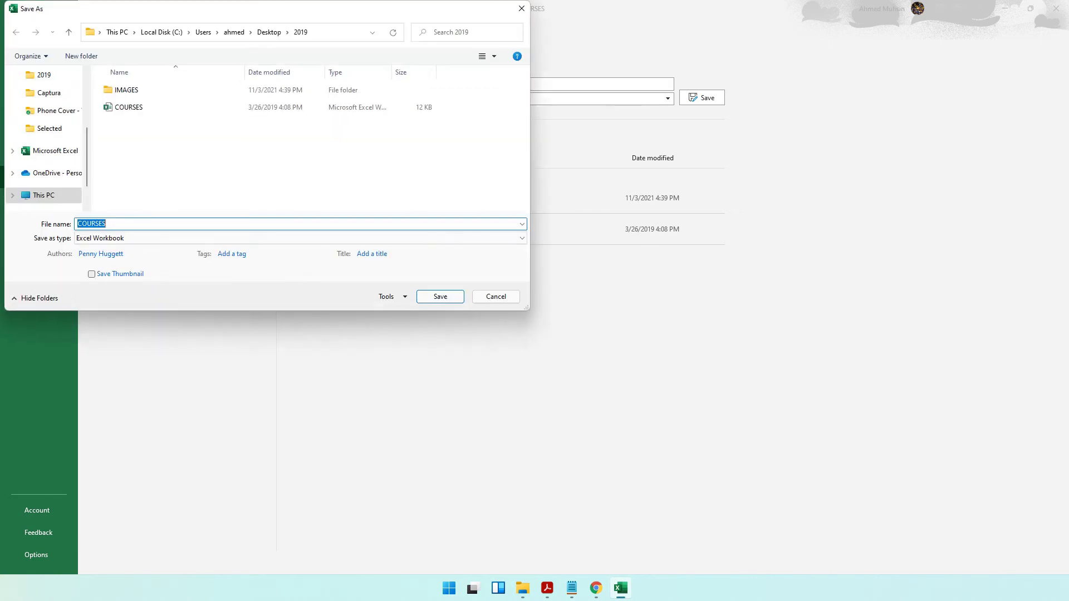
{"action": "type", "text": "TSOR"}
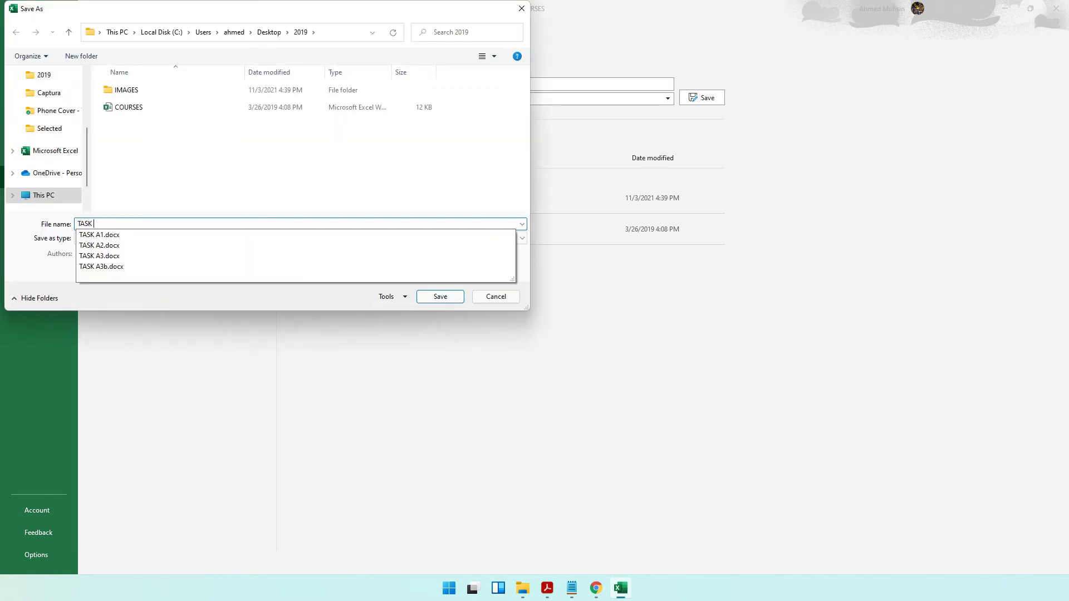
{"action": "double_click", "coordinate": [124, 223]}
{"action": "key", "text": "Escape"}
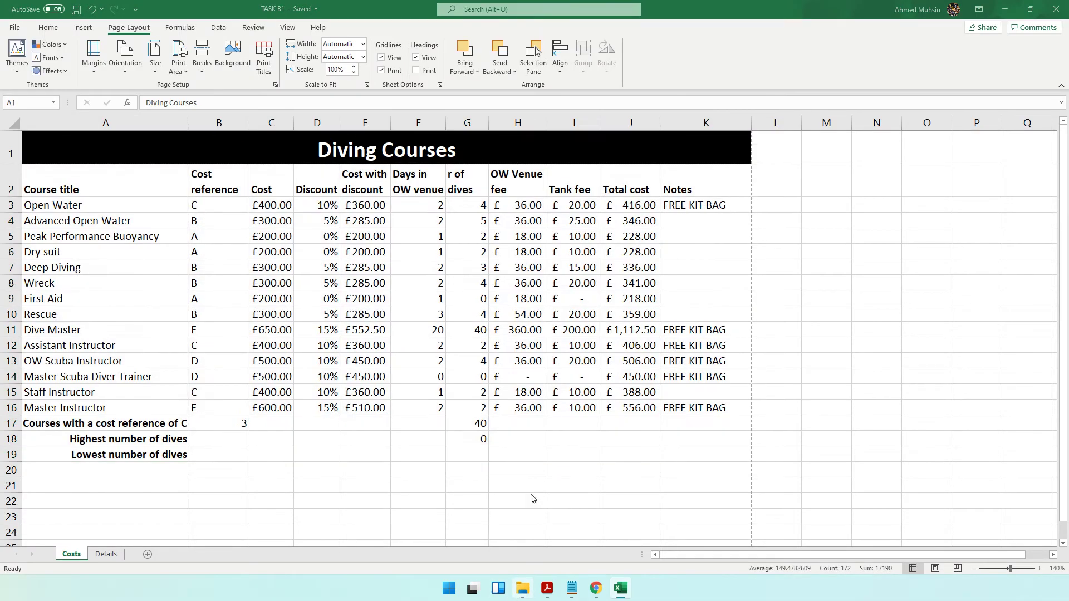
Read the exam paper's instruction on printing the Costs worksheet values in Acrobat Reader, and return to the Excel workbook
{"action": "left_click", "coordinate": [547, 588]}
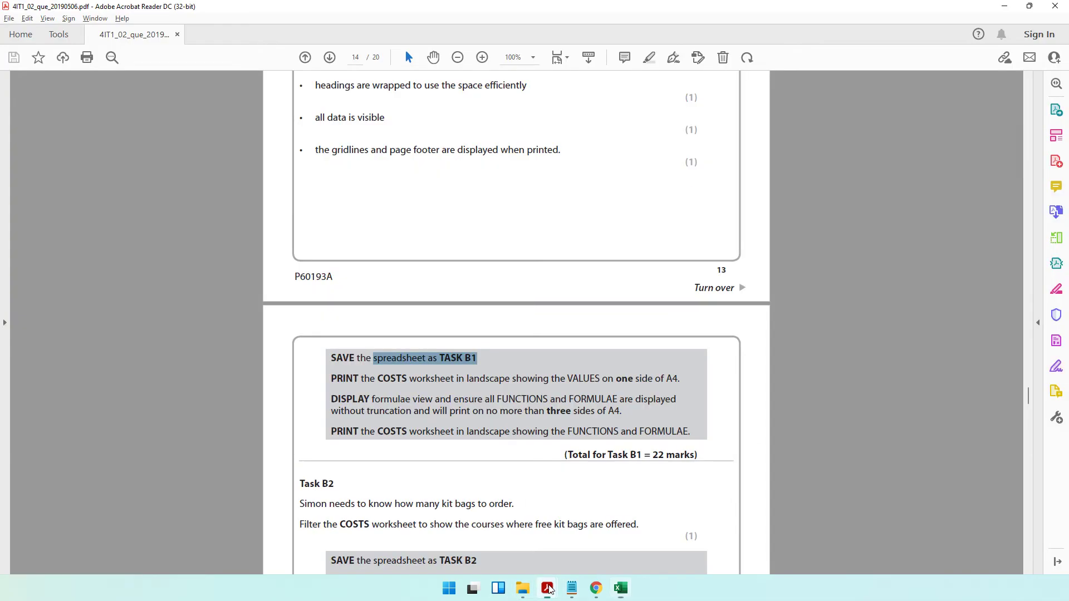
{"action": "left_click_drag", "start_coordinate": [379, 299], "coordinate": [666, 304]}
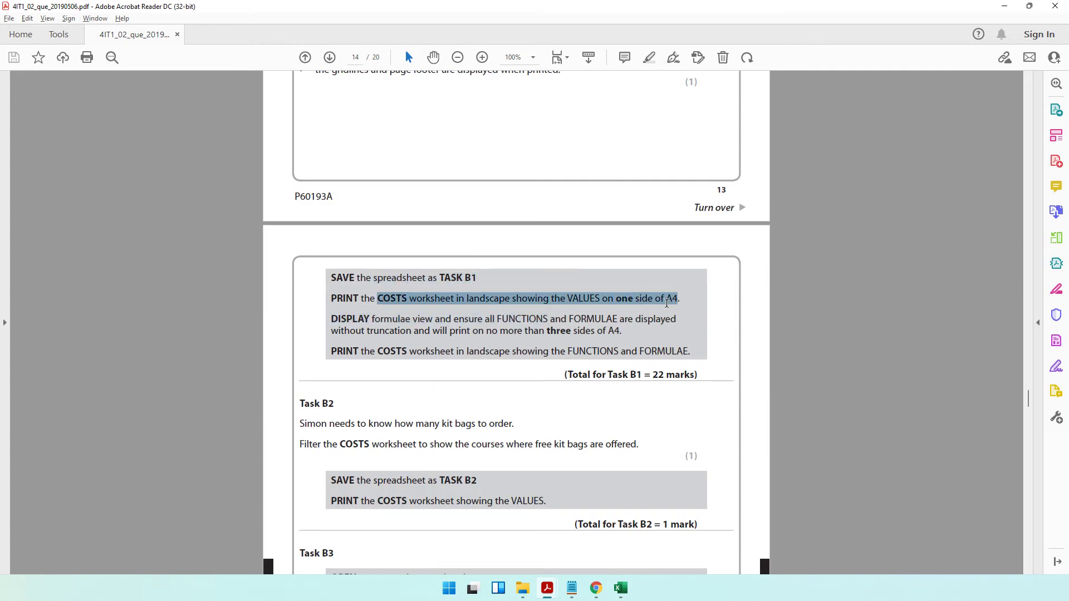
{"action": "left_click", "coordinate": [1005, 6]}
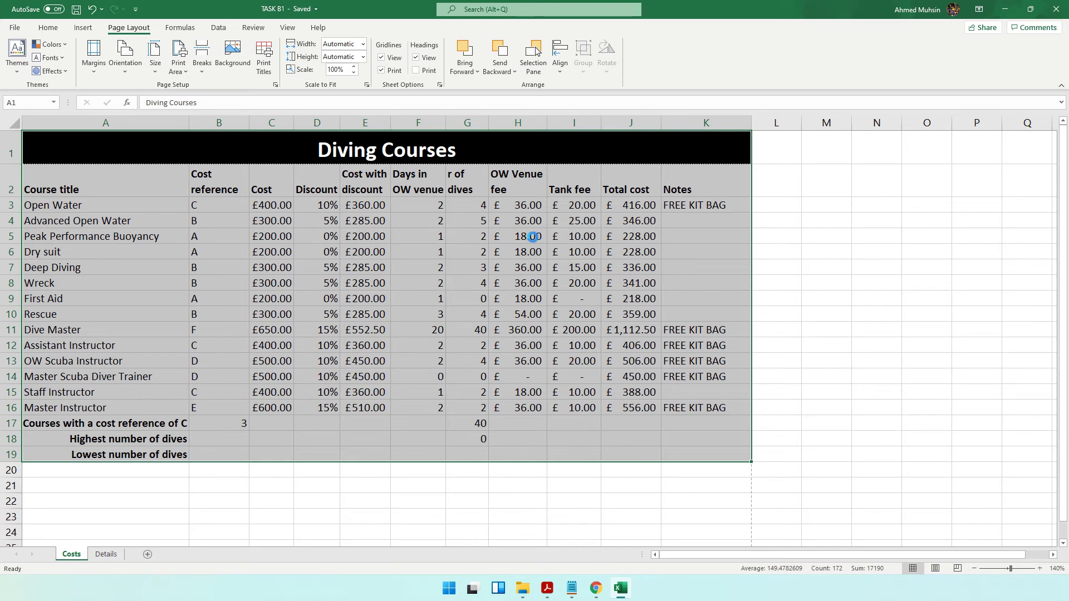
Preview the Costs worksheet's printout for one landscape A4 side and look through the margin presets
{"action": "key", "text": "ctrl+p"}
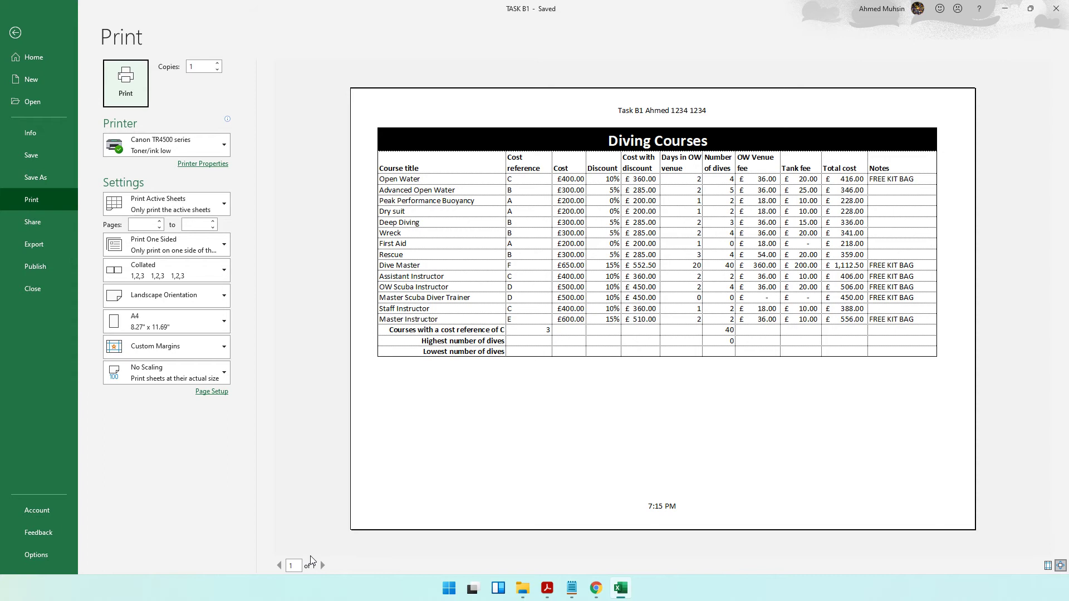
{"action": "left_click", "coordinate": [186, 345]}
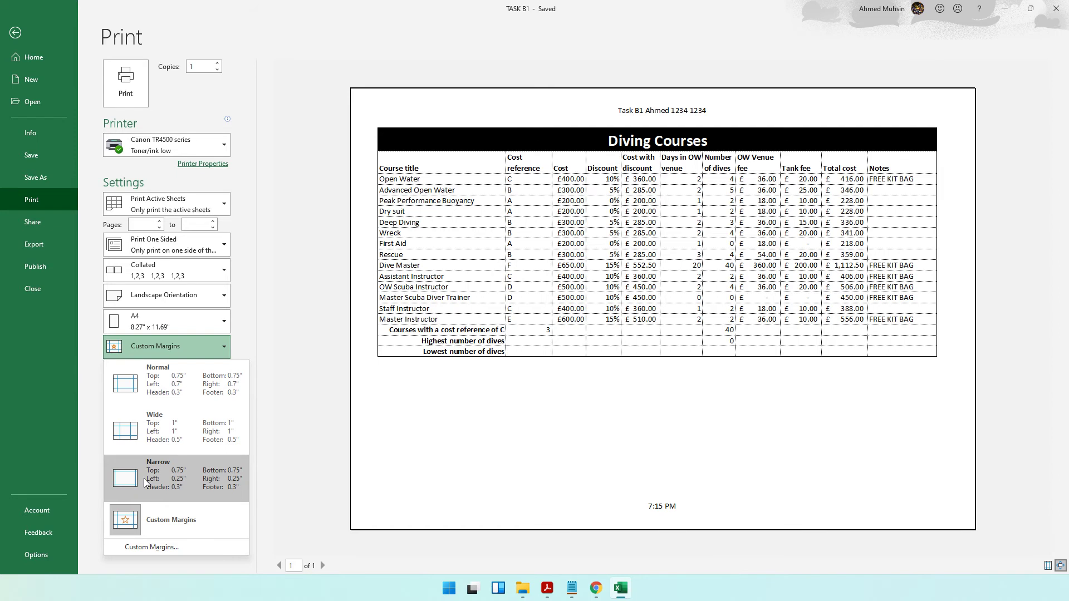
{"action": "left_click", "coordinate": [34, 29]}
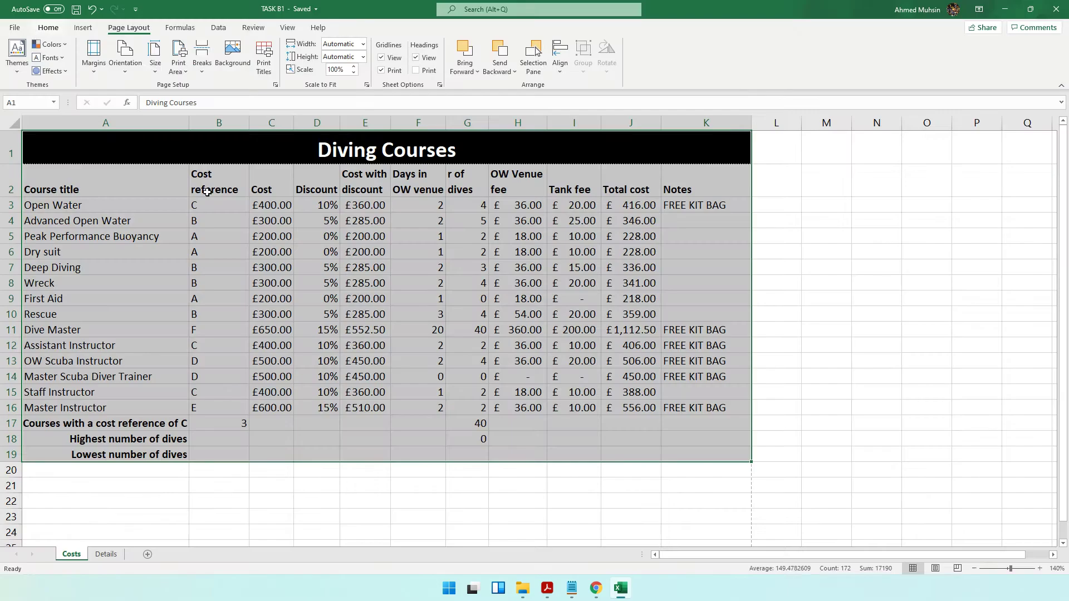
{"action": "left_click", "coordinate": [380, 232]}
Read the exam paper's requirement on formulae view and its three-side print limit in Acrobat Reader, and return to the workbook
{"action": "left_click", "coordinate": [547, 588]}
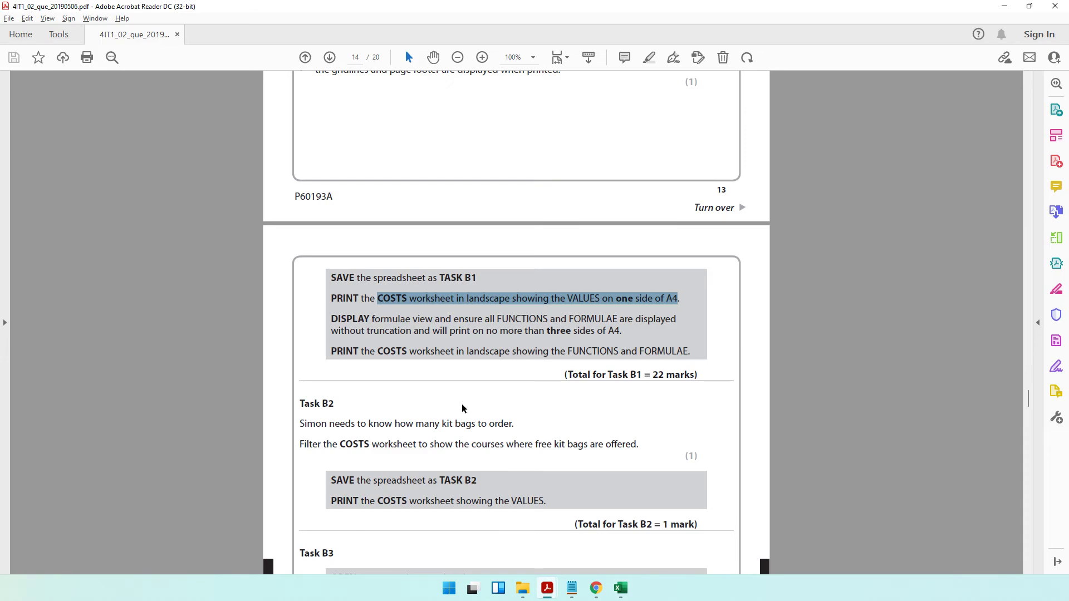
{"action": "scroll", "coordinate": [462, 405], "scroll_direction": "down", "scroll_amount": 2}
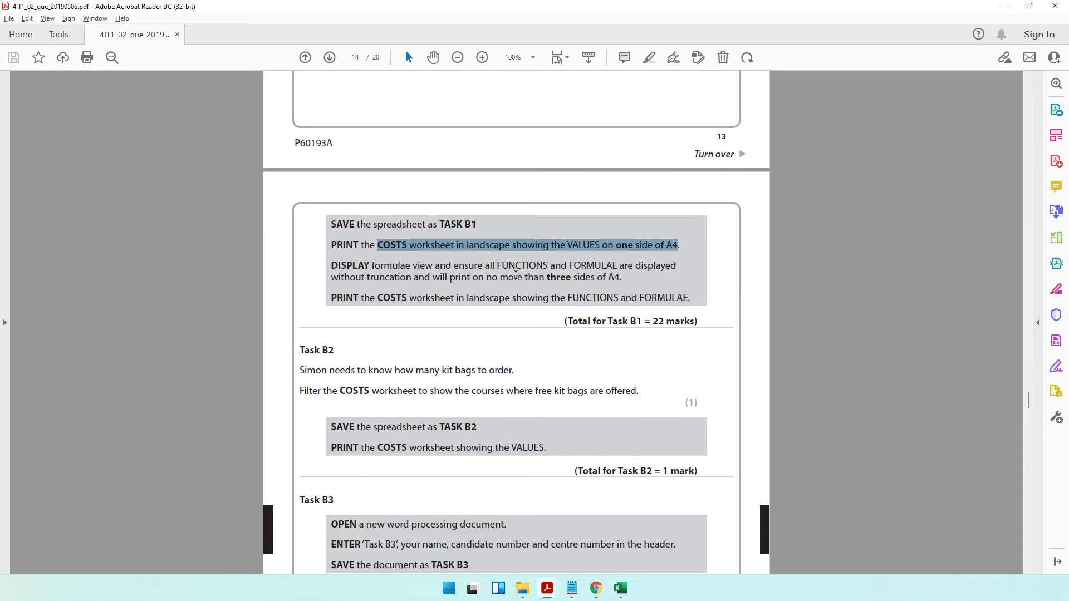
{"action": "left_click_drag", "start_coordinate": [521, 277], "coordinate": [595, 277]}
{"action": "left_click", "coordinate": [654, 278]}
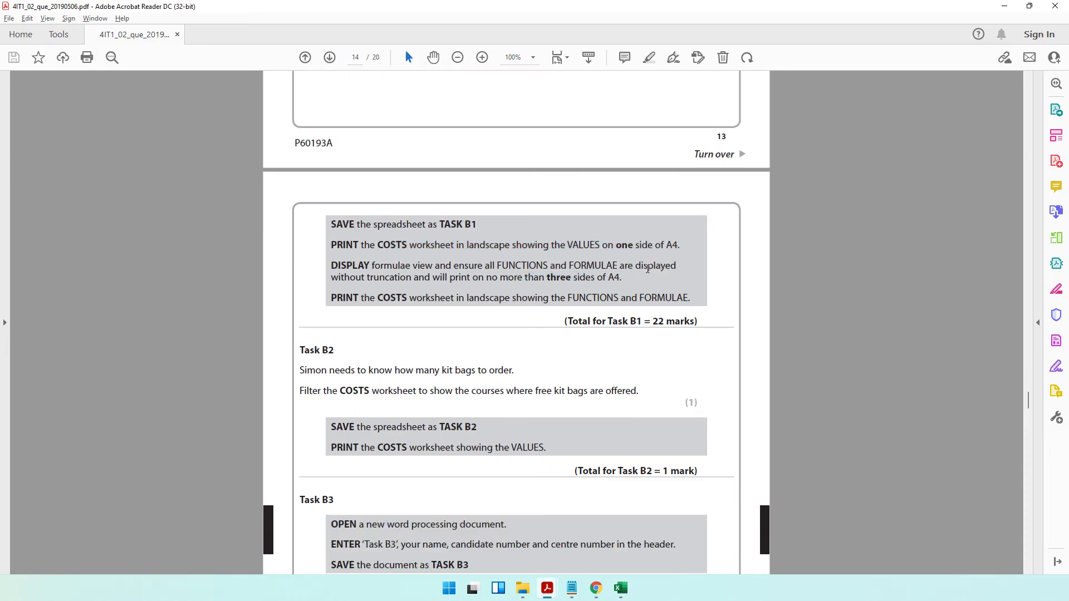
{"action": "left_click_drag", "start_coordinate": [413, 277], "coordinate": [594, 279]}
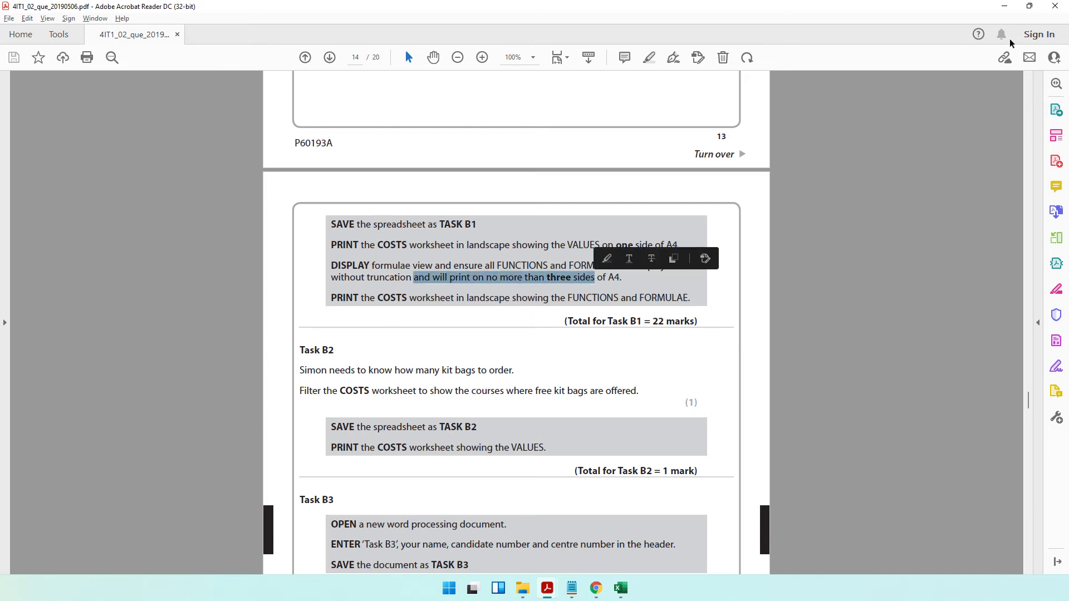
{"action": "left_click", "coordinate": [1004, 6]}
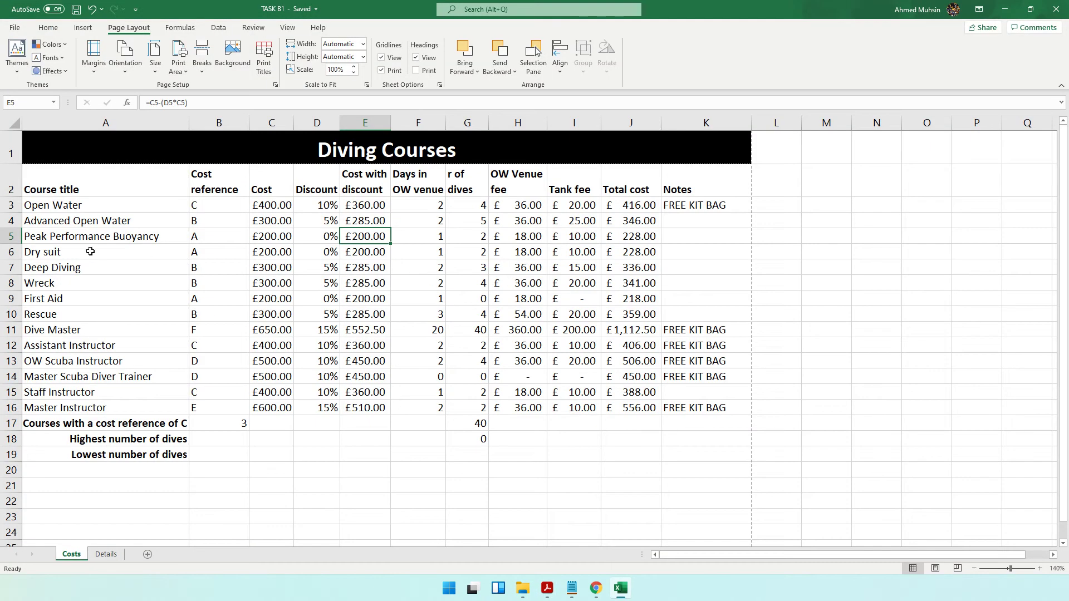
Show formulas on the Costs worksheet and auto-fit all its columns so every formula is displayed without truncation
{"action": "left_click", "coordinate": [101, 220]}
{"action": "left_click", "coordinate": [190, 29]}
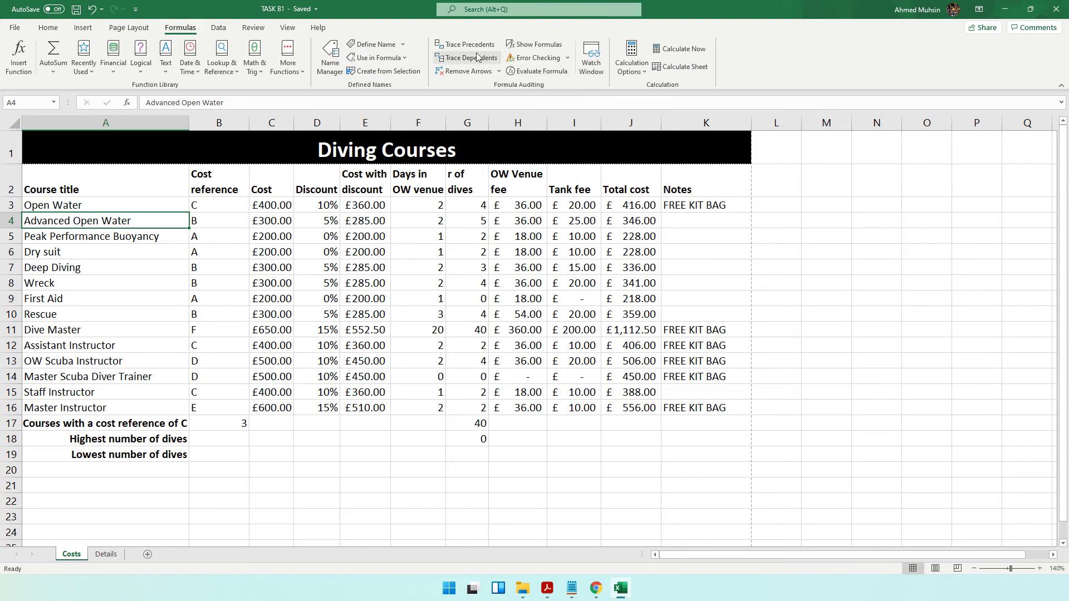
{"action": "left_click", "coordinate": [516, 47]}
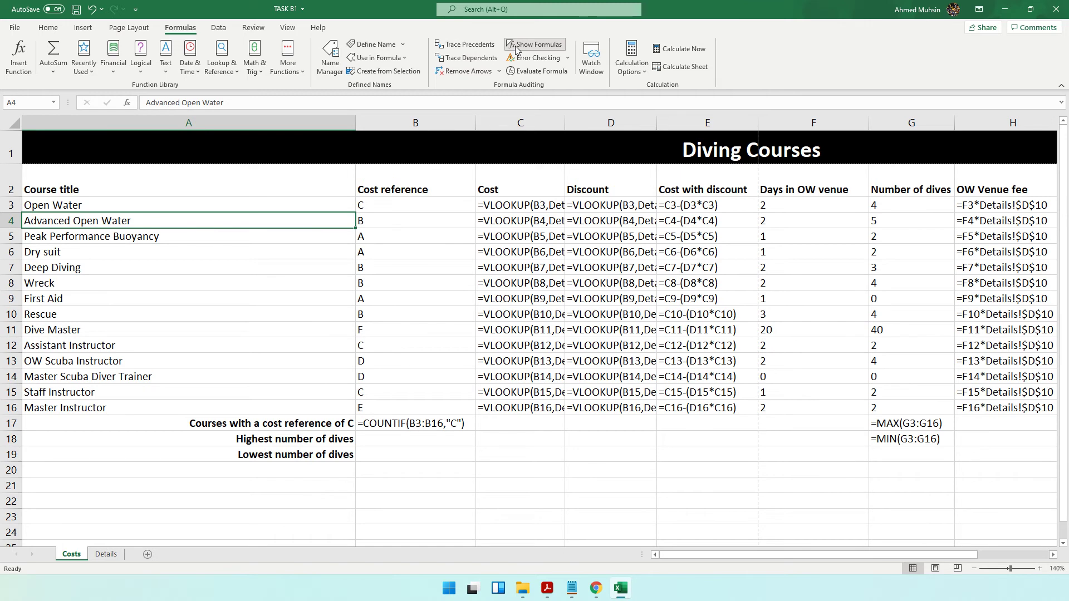
{"action": "left_click", "coordinate": [9, 123]}
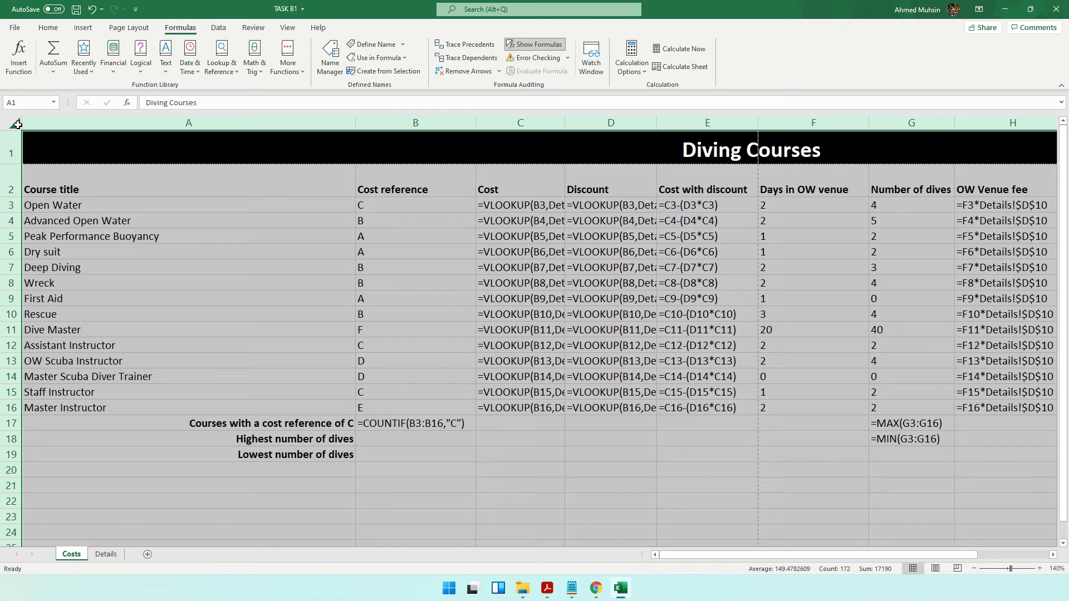
{"action": "double_click", "coordinate": [356, 126]}
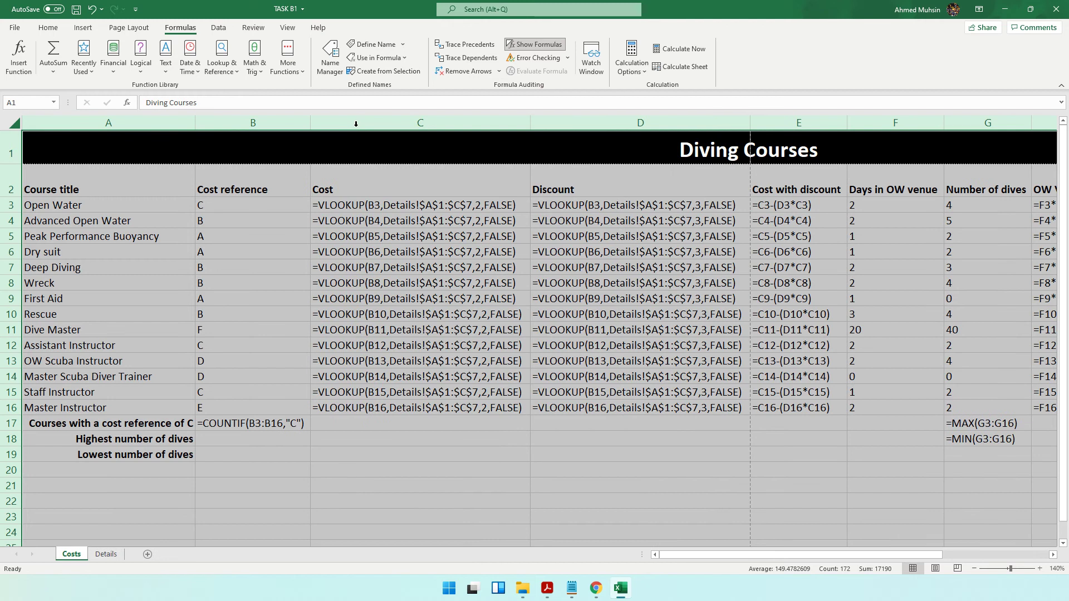
{"action": "left_click", "coordinate": [503, 266]}
Recheck the exam paper's three-side limit in Acrobat Reader, and review the printed pages of the Costs formulae view in Excel's print preview
{"action": "left_click", "coordinate": [548, 588]}
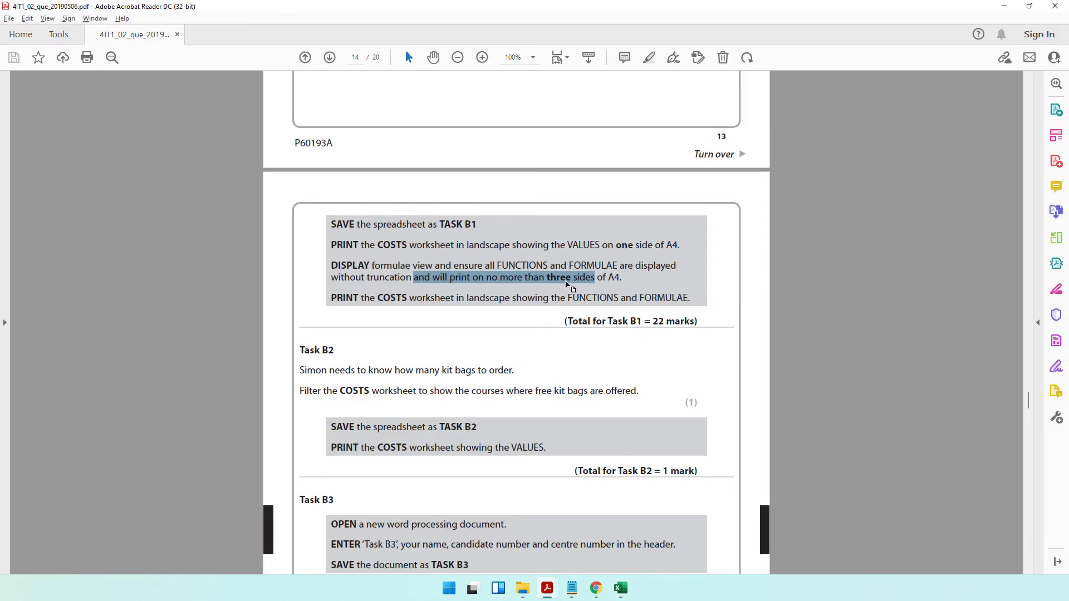
{"action": "left_click", "coordinate": [1004, 5]}
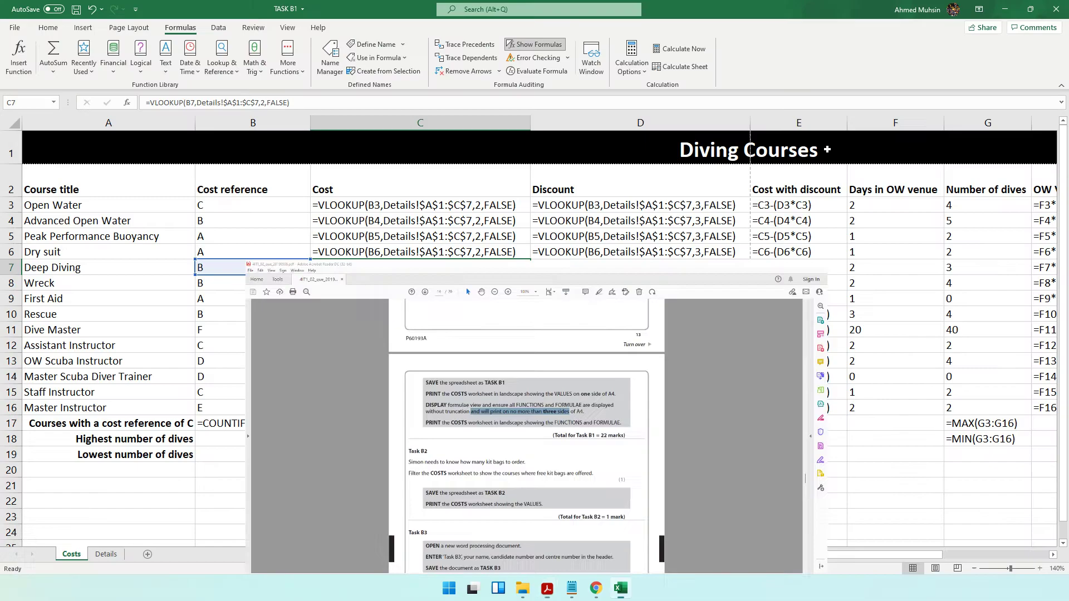
{"action": "left_click_drag", "start_coordinate": [550, 162], "coordinate": [453, 450]}
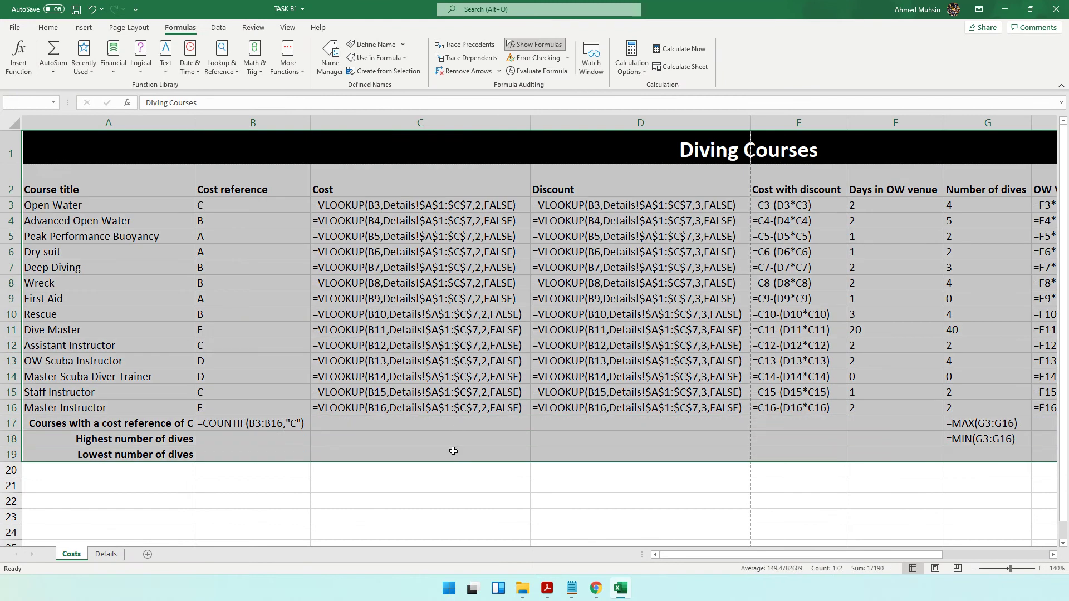
{"action": "left_click_drag", "start_coordinate": [721, 555], "coordinate": [868, 544]}
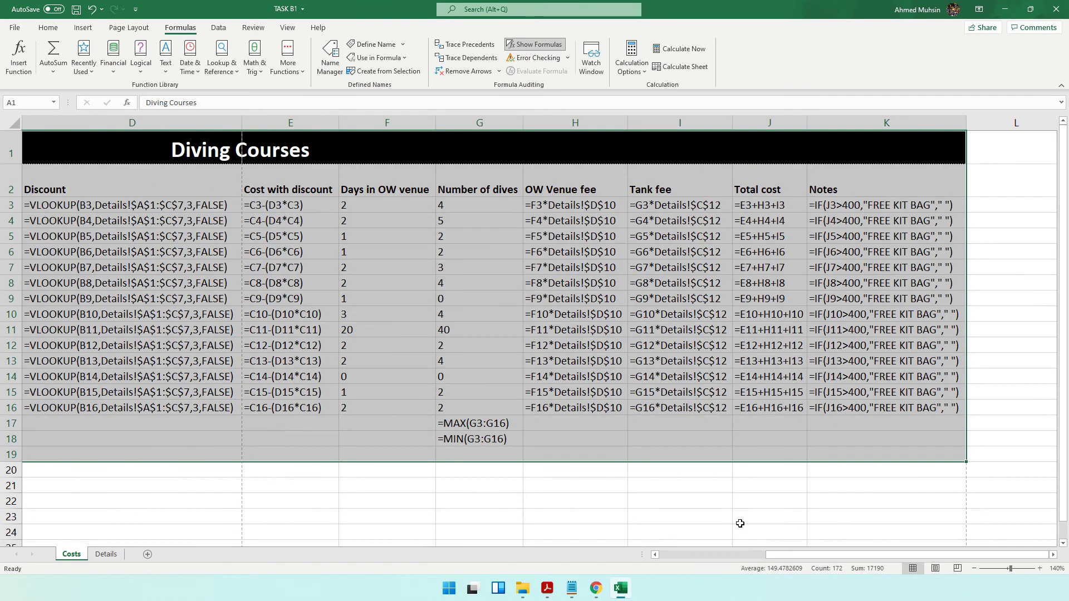
{"action": "key", "text": "ctrl+p"}
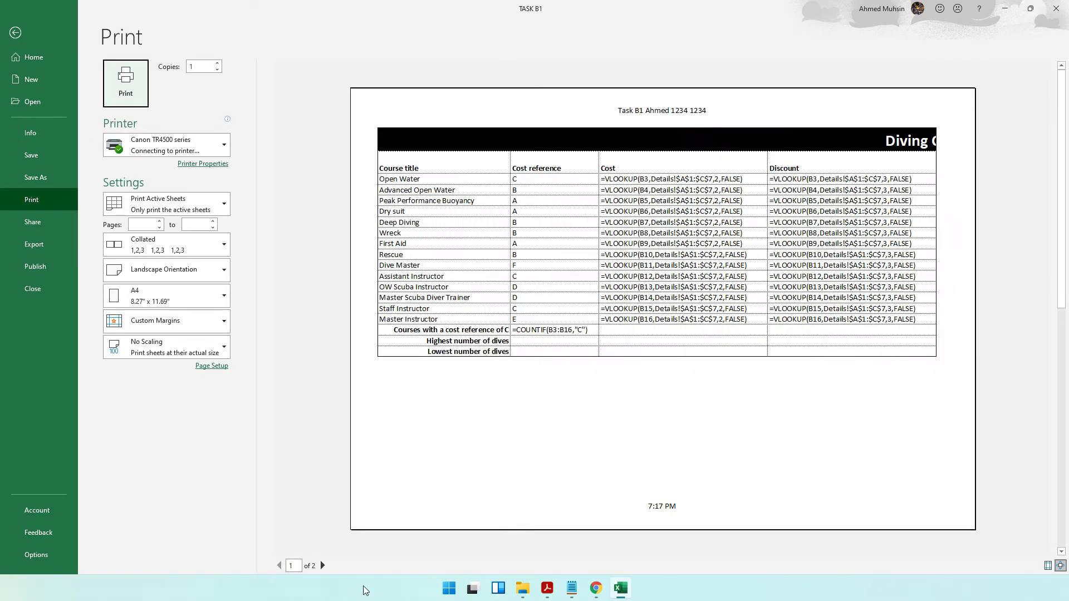
{"action": "left_click", "coordinate": [323, 566]}
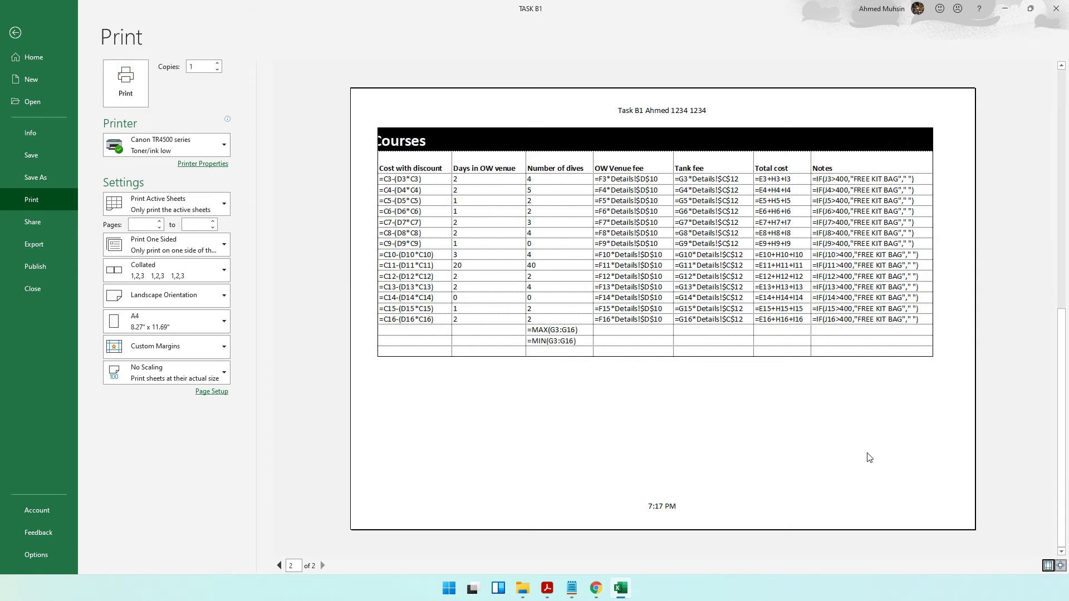
{"action": "left_click", "coordinate": [21, 33]}
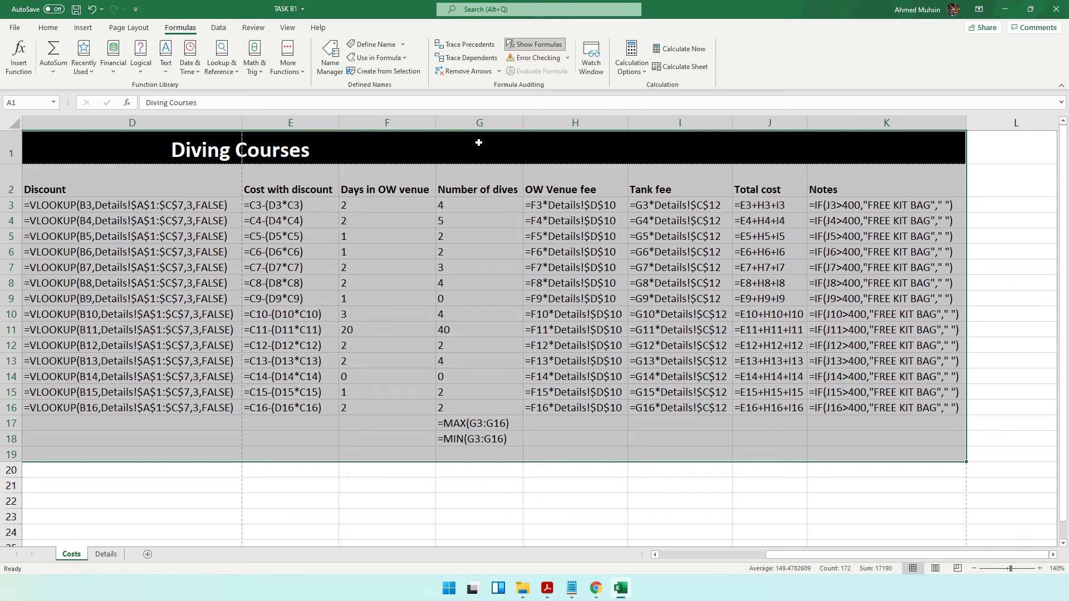
Switch to the exam paper in Acrobat Reader and read the instruction to print the Costs worksheet showing functions and formulae
{"action": "left_click", "coordinate": [548, 588]}
{"action": "scroll", "coordinate": [516, 393], "scroll_direction": "down", "scroll_amount": 1}
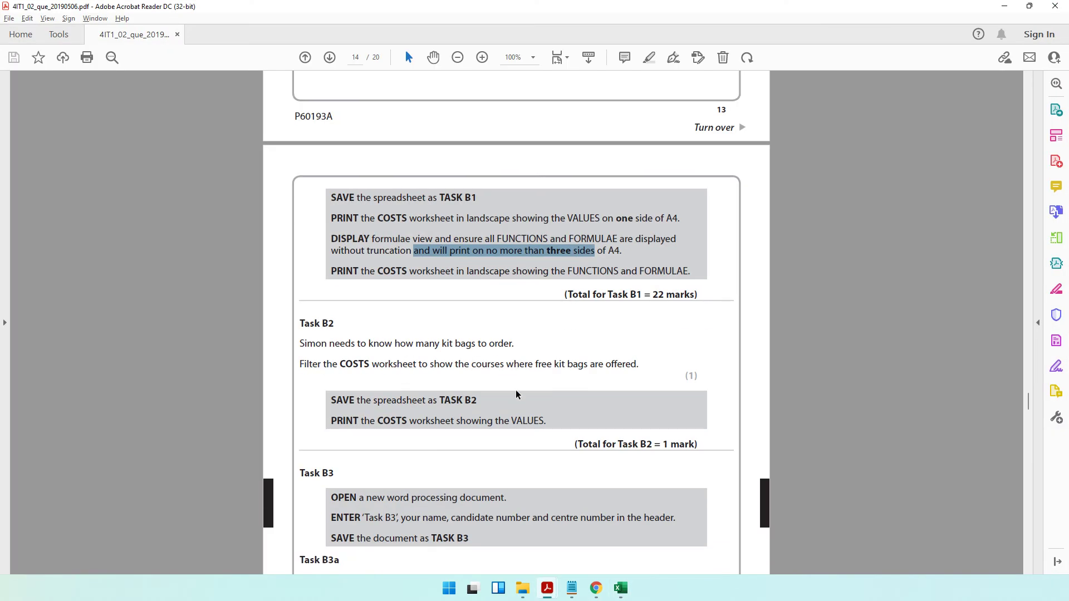
{"action": "left_click_drag", "start_coordinate": [330, 271], "coordinate": [454, 271]}
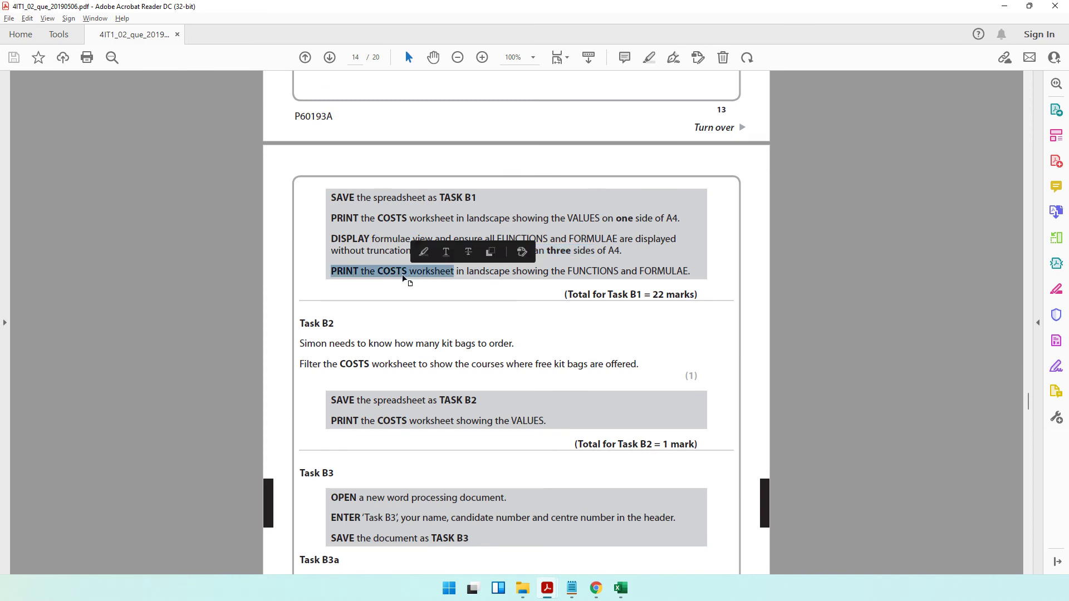
Read the exam paper's instructions on printing the Costs values and formulae views, and the Task B2 kit bag requirement
{"action": "left_click", "coordinate": [551, 272]}
{"action": "double_click", "coordinate": [574, 272]}
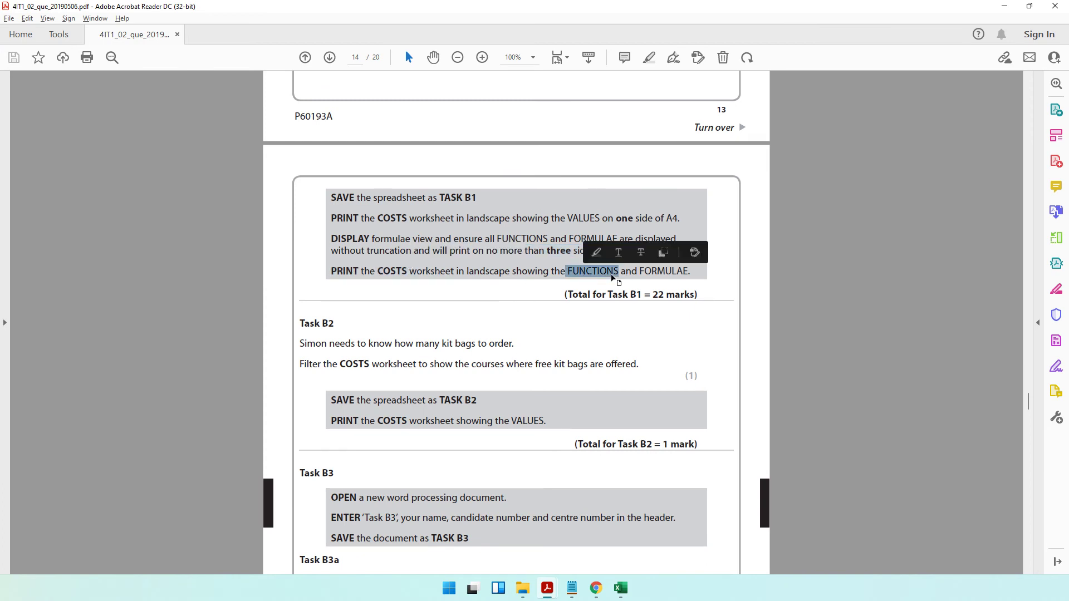
{"action": "left_click_drag", "start_coordinate": [370, 271], "coordinate": [646, 277]}
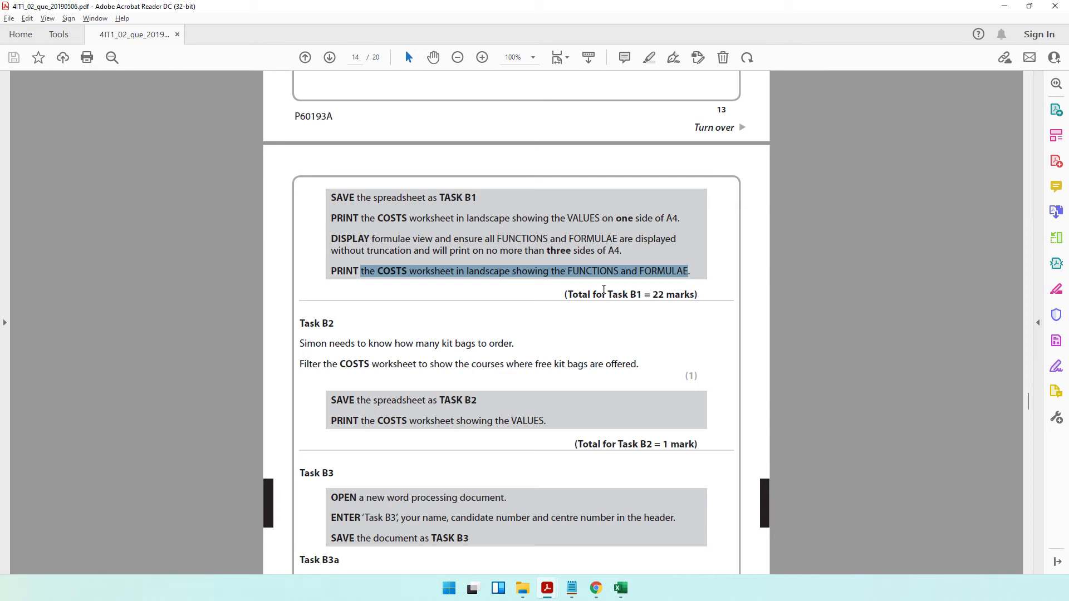
{"action": "left_click", "coordinate": [577, 218]}
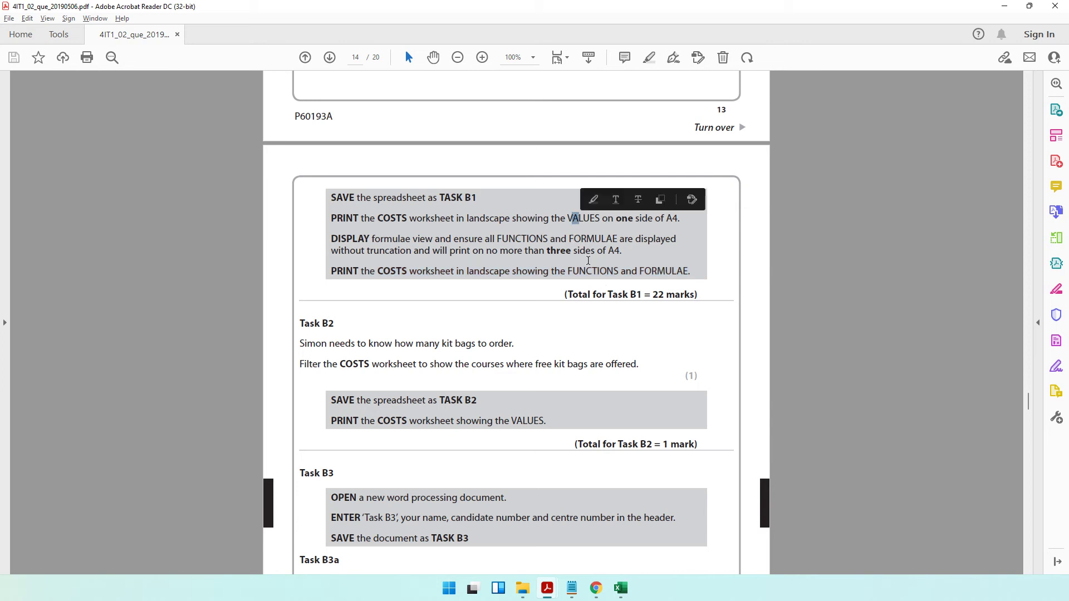
{"action": "left_click_drag", "start_coordinate": [586, 273], "coordinate": [616, 277]}
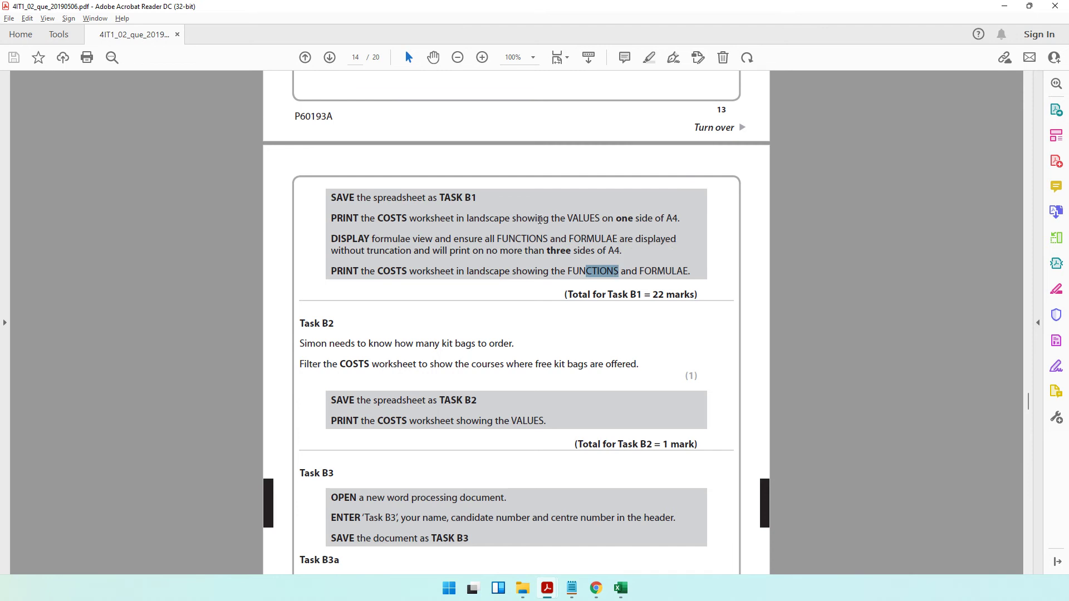
{"action": "scroll", "coordinate": [459, 198], "scroll_direction": "down", "scroll_amount": 3}
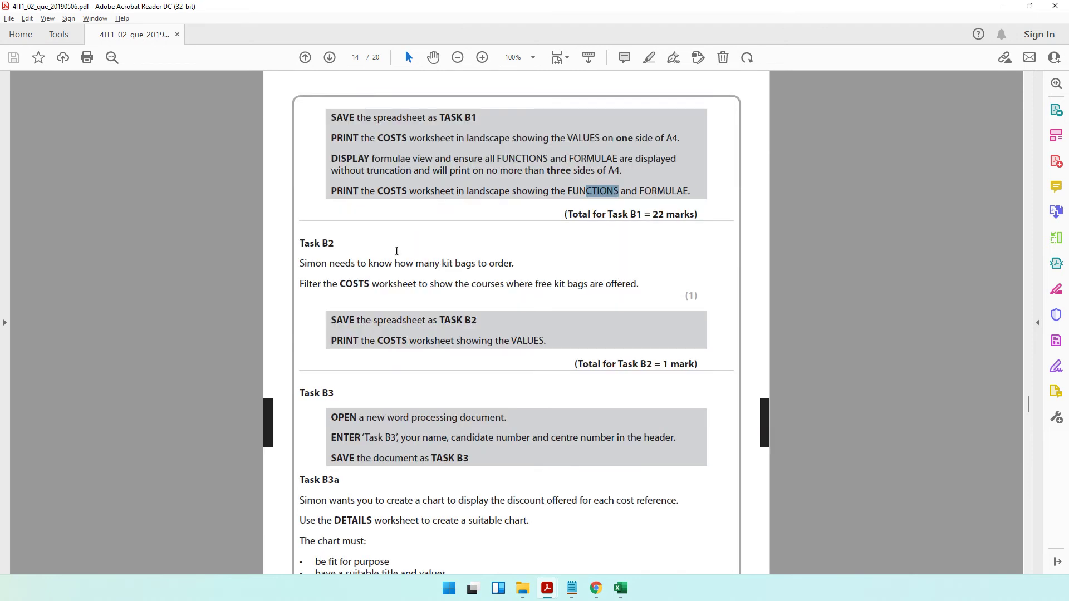
{"action": "left_click_drag", "start_coordinate": [318, 266], "coordinate": [512, 269]}
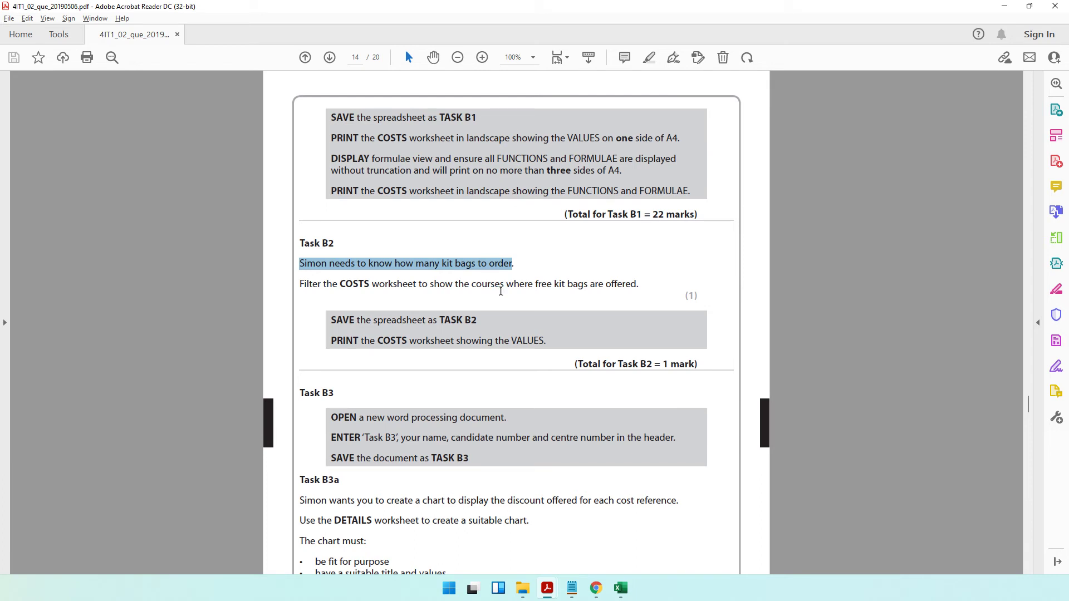
Switch to Excel, turn off formula display on the Costs worksheet and auto-fit all its columns to the values
{"action": "left_click", "coordinate": [622, 594]}
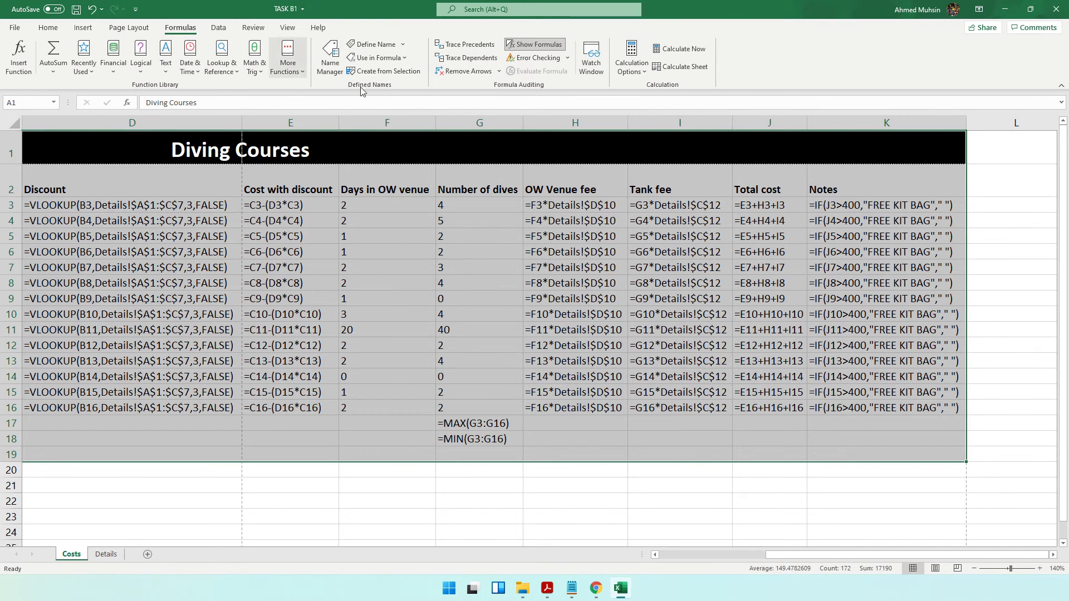
{"action": "left_click", "coordinate": [533, 44]}
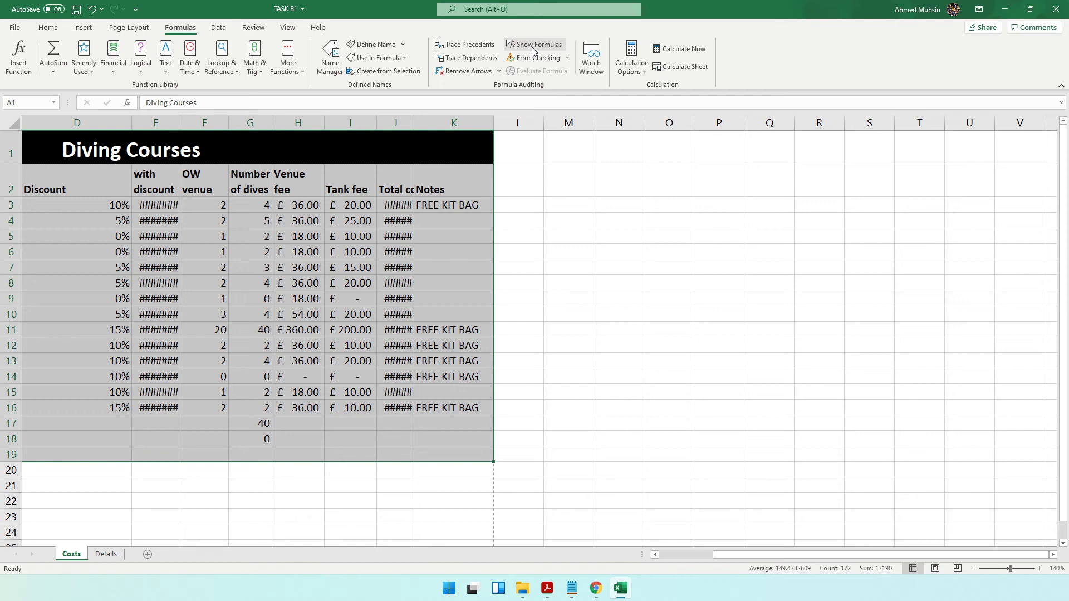
{"action": "left_click_drag", "start_coordinate": [717, 556], "coordinate": [640, 553]}
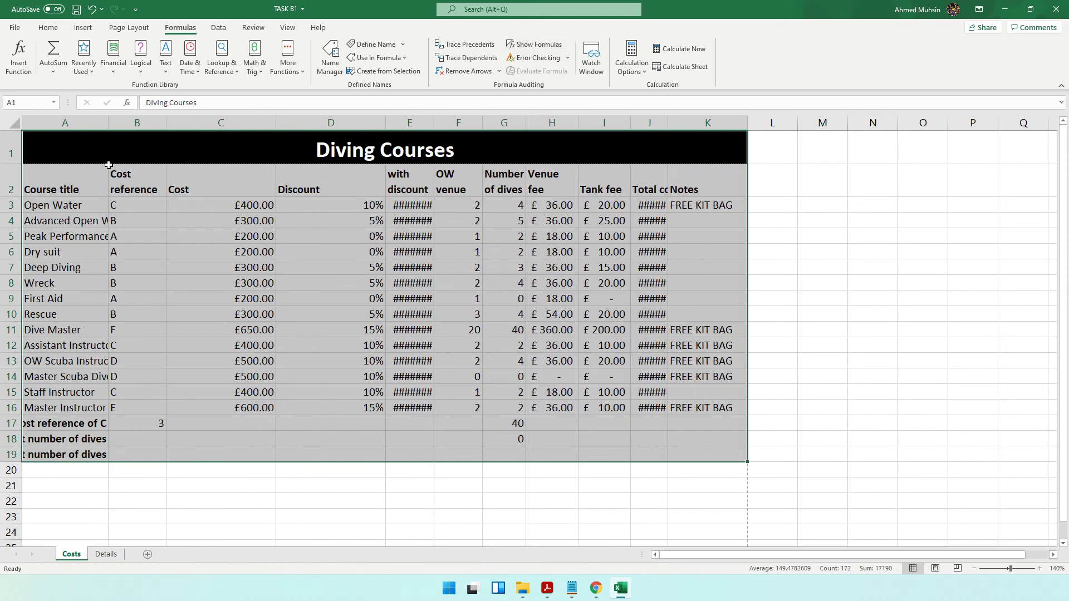
{"action": "left_click", "coordinate": [17, 130]}
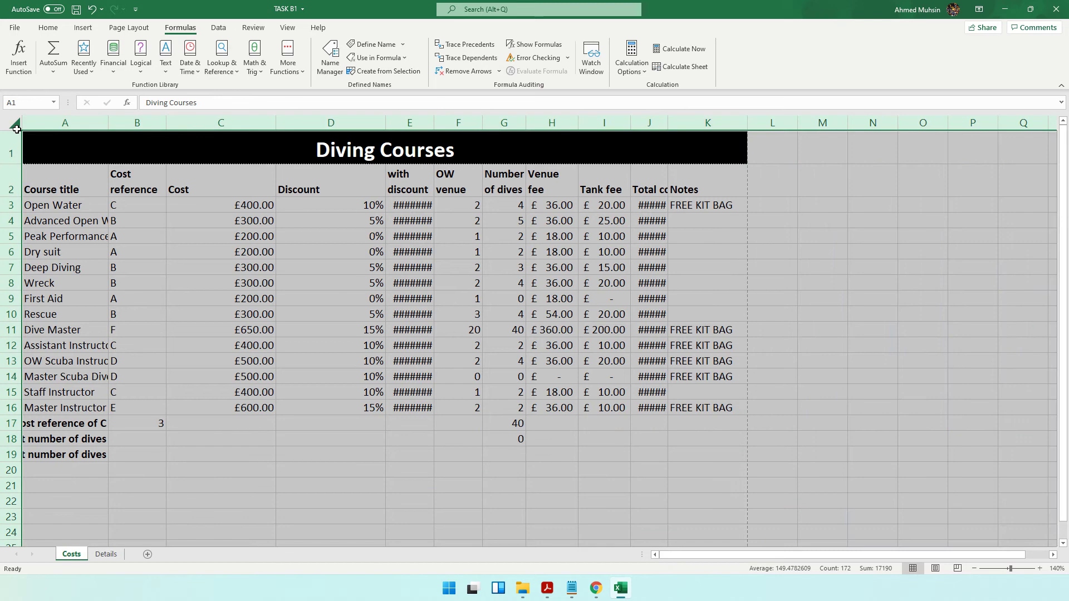
{"action": "double_click", "coordinate": [109, 123]}
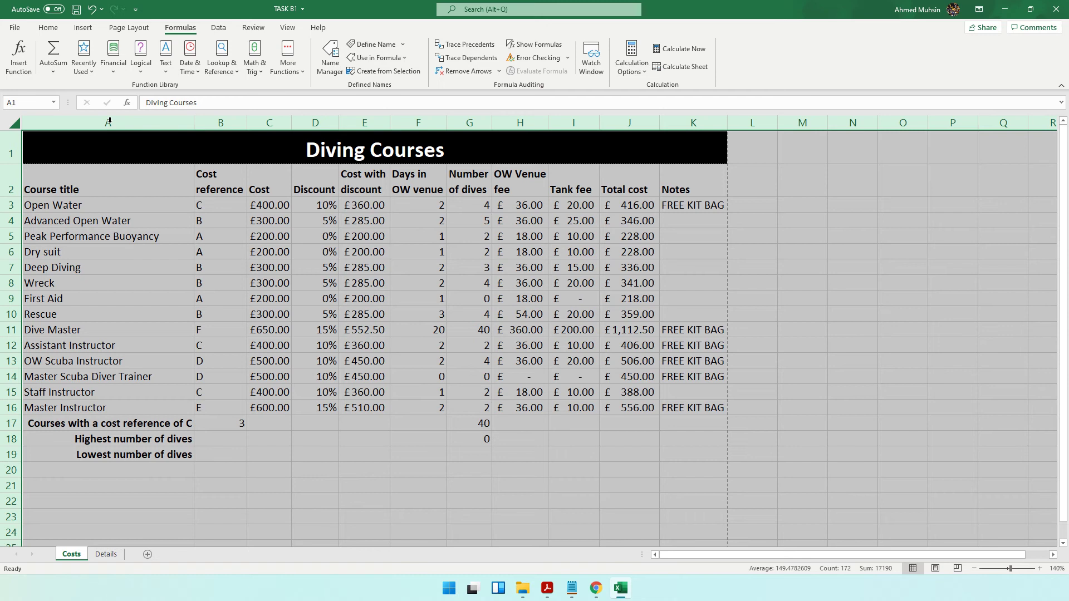
{"action": "left_click", "coordinate": [630, 393]}
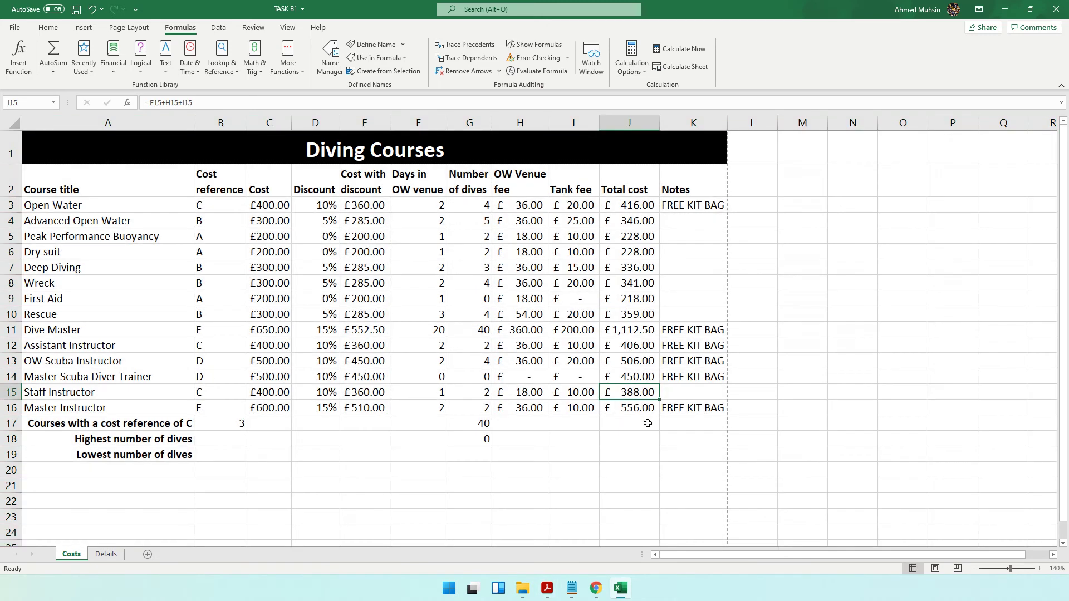
Examine the free kit bag entries in the Notes column and add filters to the Costs worksheet's heading row
{"action": "left_click_drag", "start_coordinate": [689, 332], "coordinate": [690, 395]}
{"action": "left_click", "coordinate": [693, 345]}
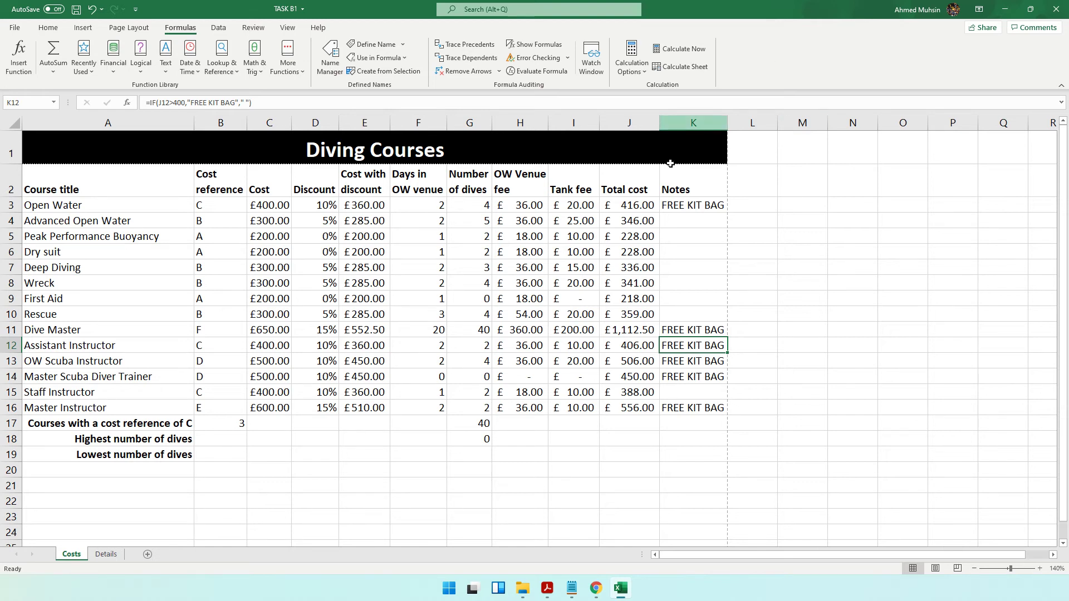
{"action": "left_click", "coordinate": [674, 182]}
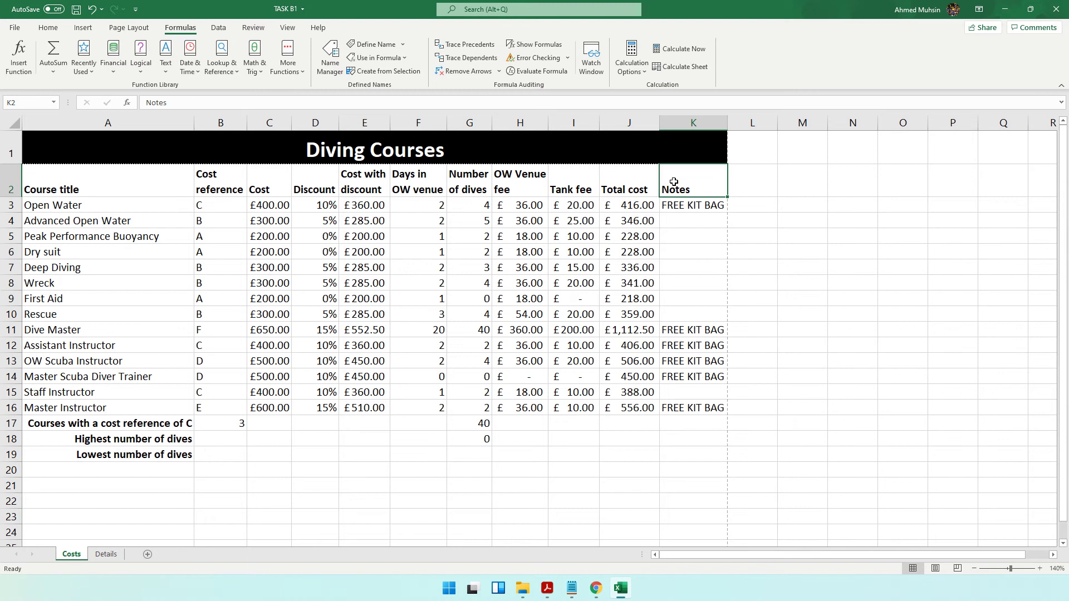
{"action": "left_click", "coordinate": [48, 28]}
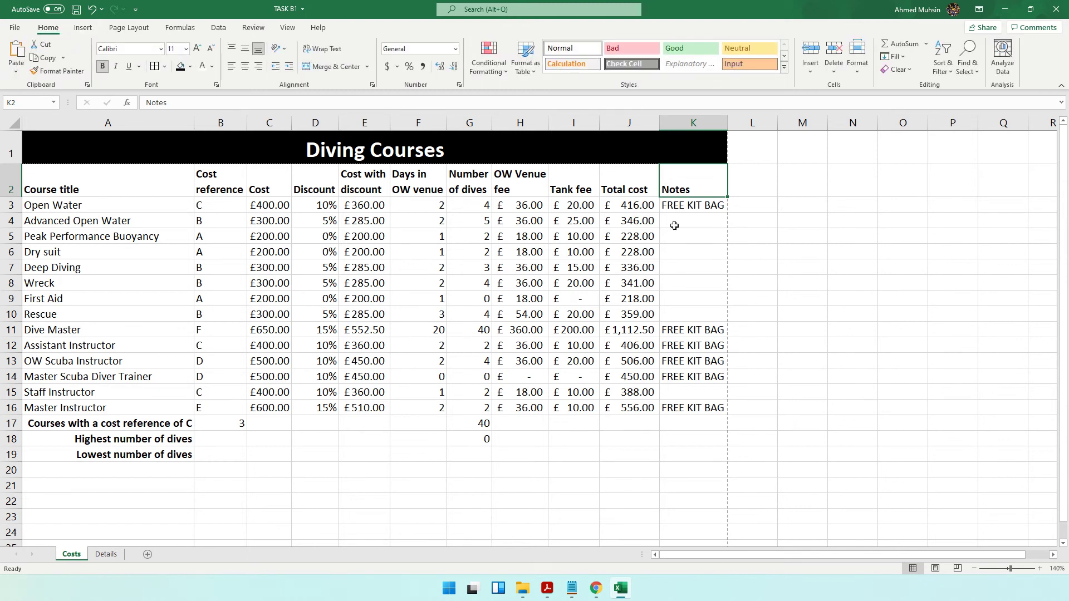
{"action": "left_click", "coordinate": [943, 62]}
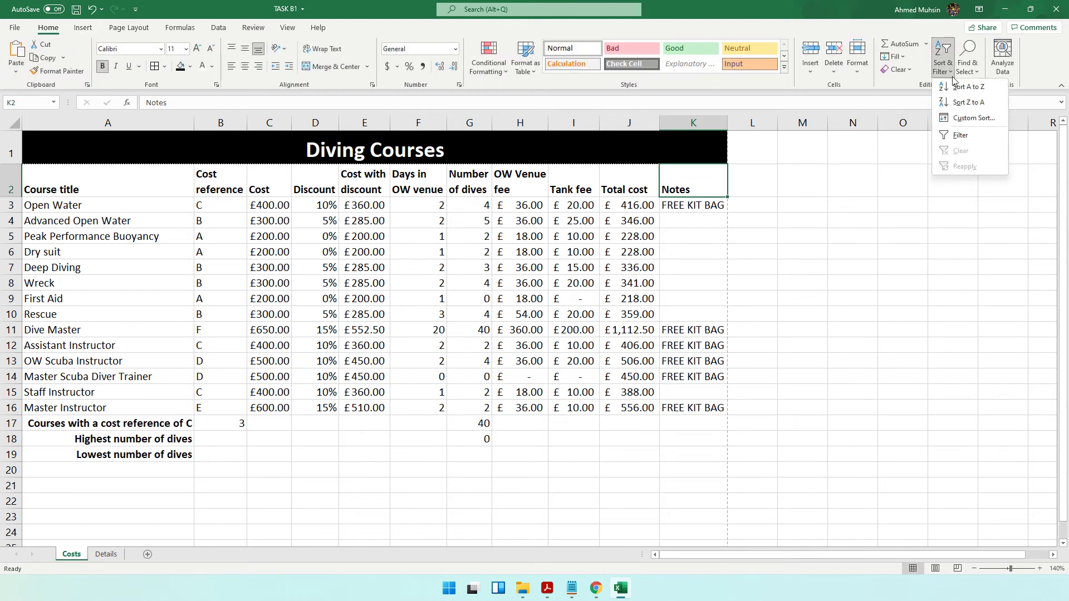
{"action": "left_click", "coordinate": [961, 135]}
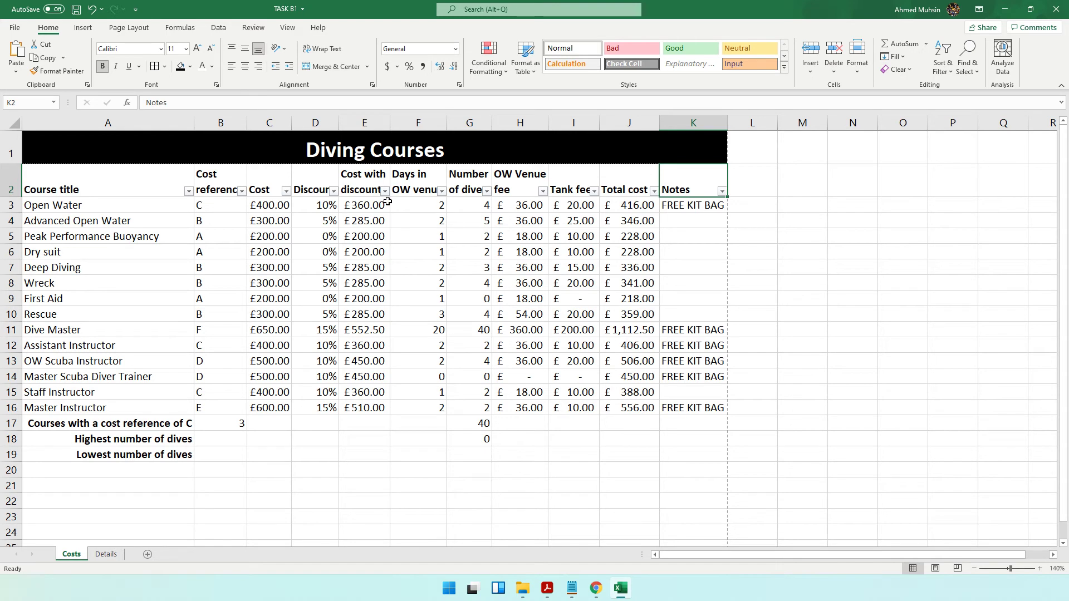
Filter the Notes column to show only the FREE KIT BAG courses
{"action": "left_click", "coordinate": [722, 192]}
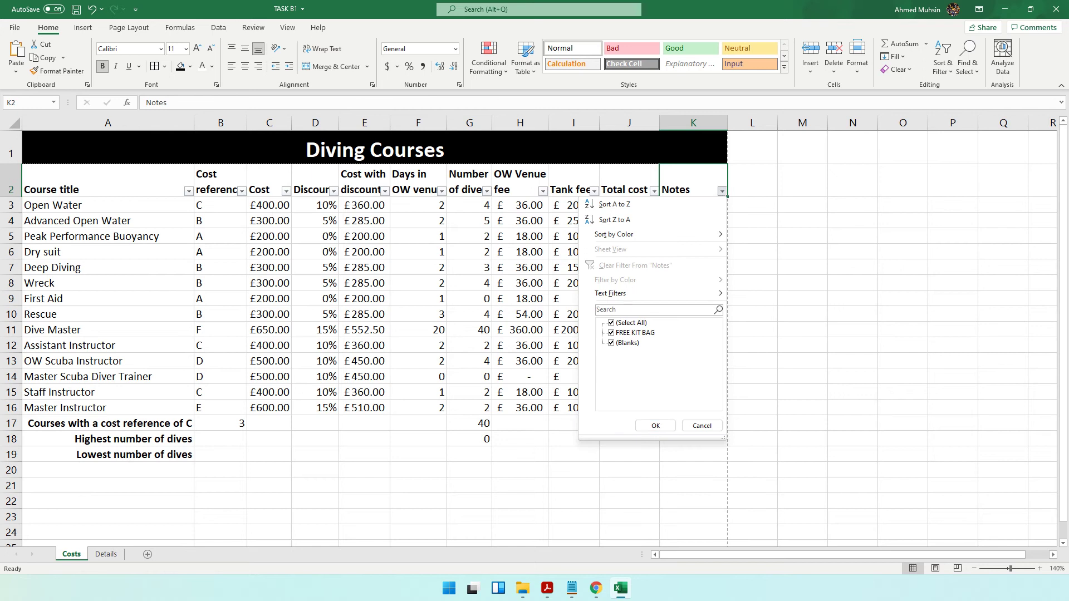
{"action": "left_click", "coordinate": [614, 324]}
{"action": "left_click", "coordinate": [612, 334]}
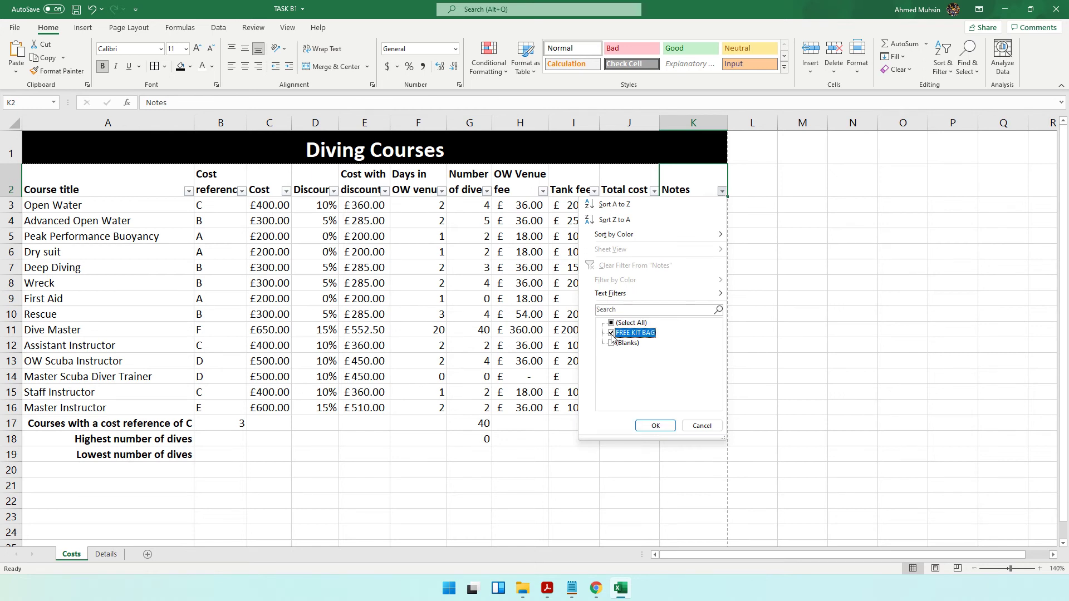
{"action": "left_click", "coordinate": [656, 425]}
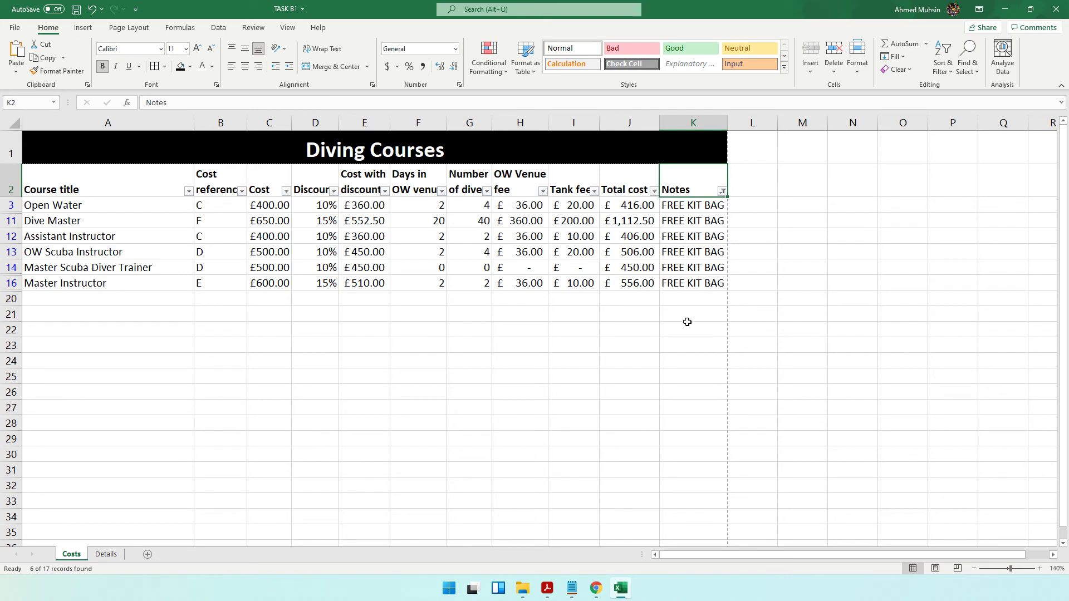
Show all courses again through the Notes filter, and reapply it with only FREE KIT BAG selected
{"action": "left_click", "coordinate": [722, 191]}
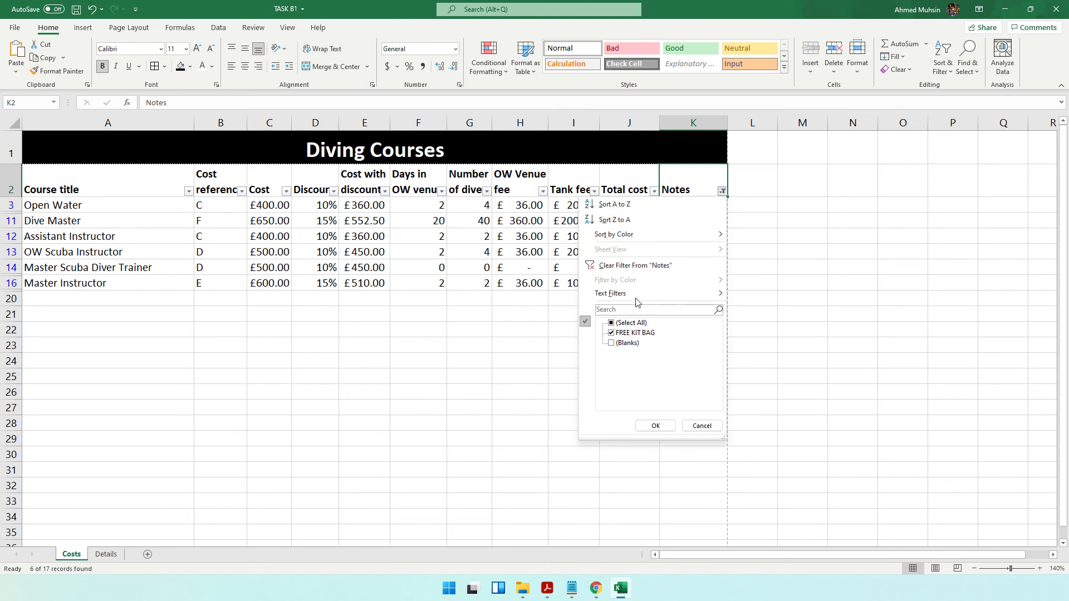
{"action": "left_click", "coordinate": [612, 323]}
{"action": "left_click", "coordinate": [642, 427]}
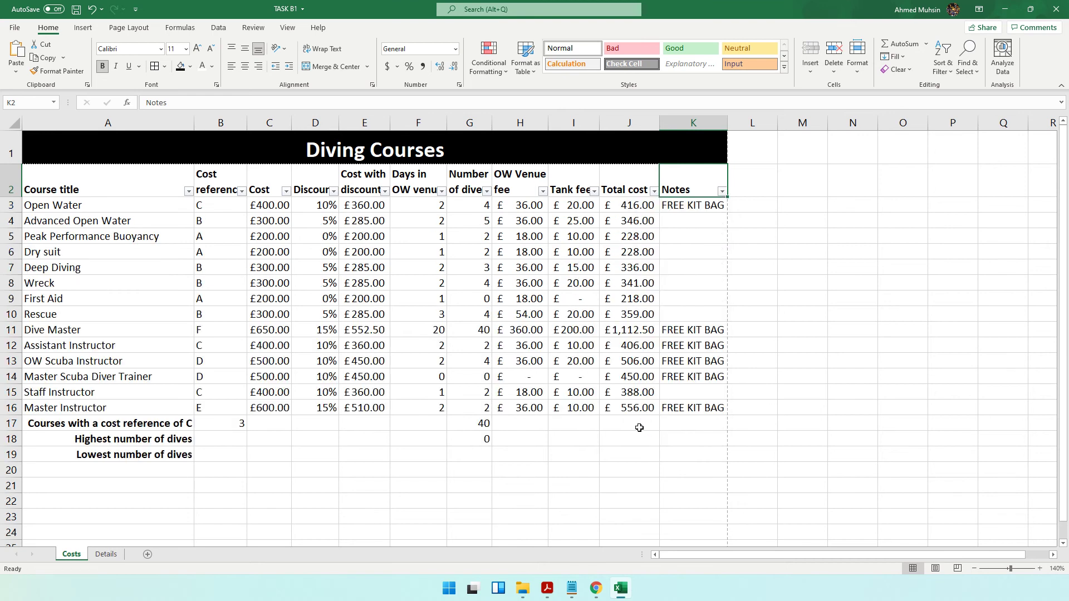
{"action": "left_click", "coordinate": [722, 192]}
{"action": "left_click", "coordinate": [641, 324]}
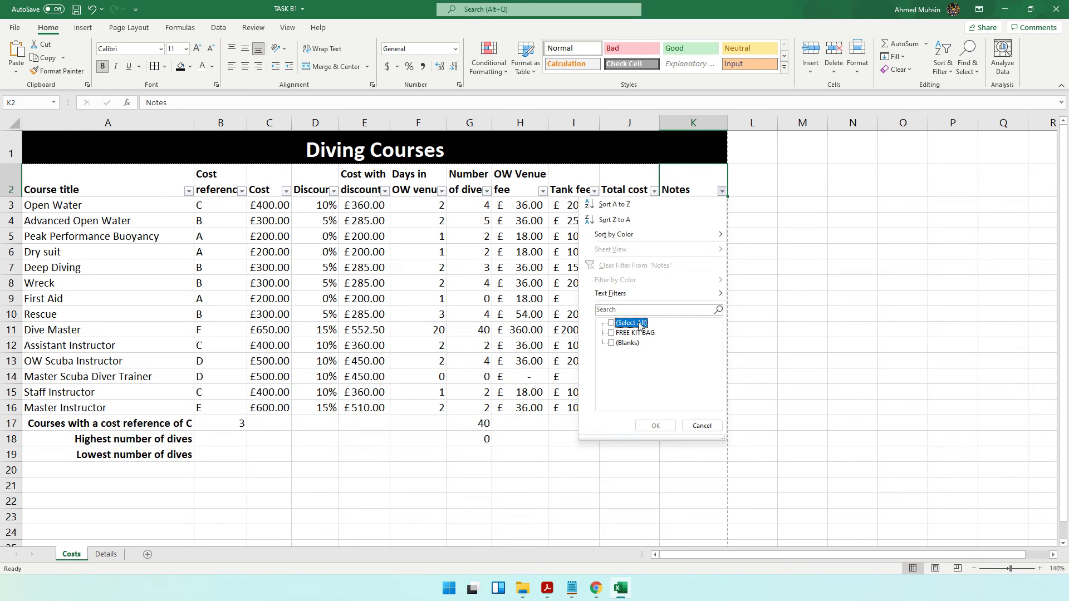
{"action": "left_click", "coordinate": [634, 333]}
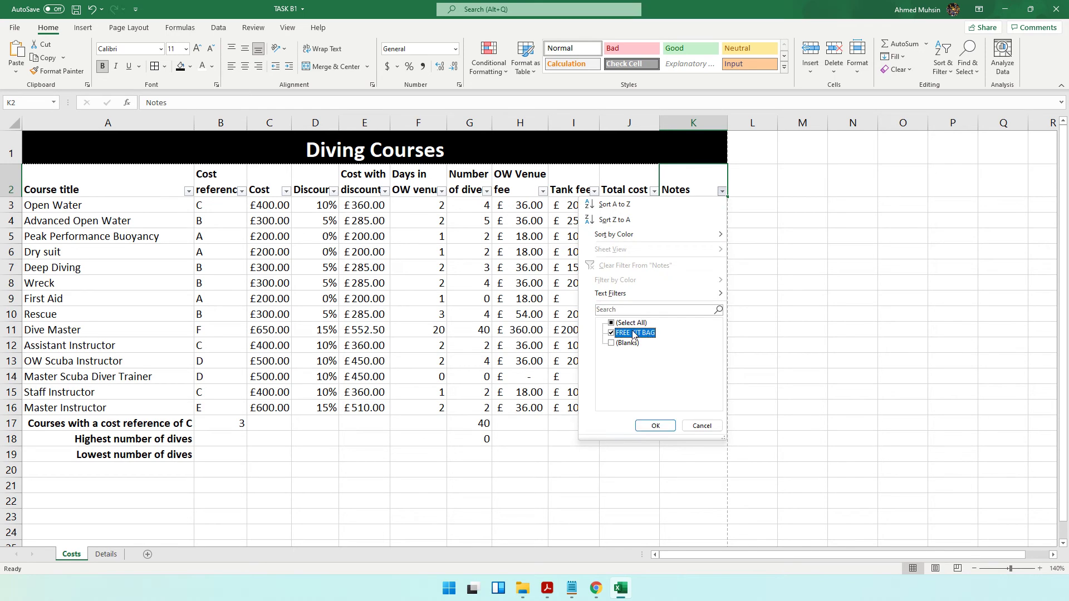
{"action": "left_click", "coordinate": [645, 425]}
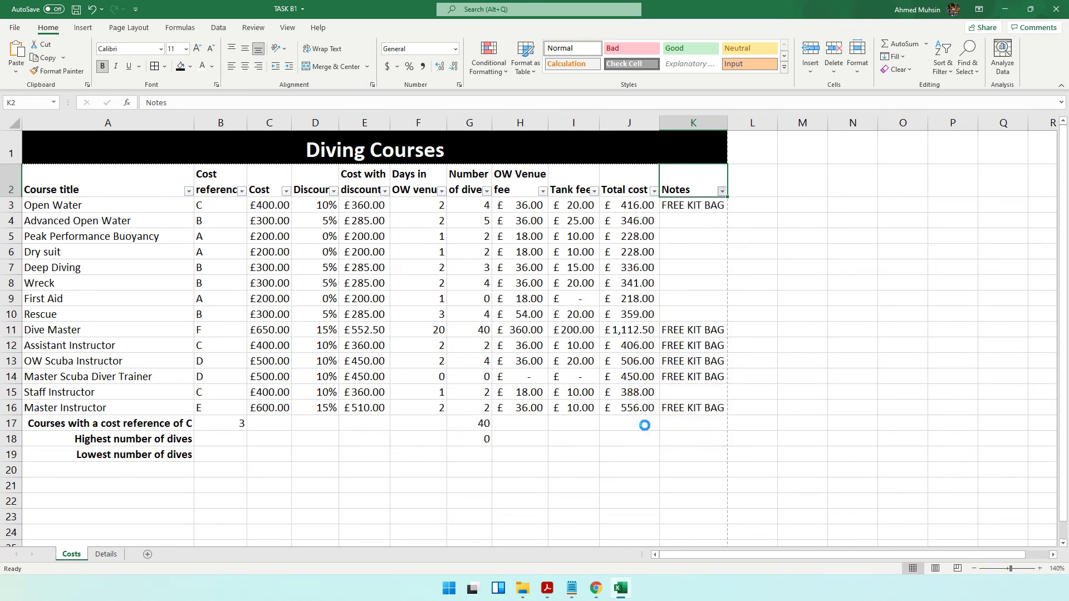
Switch to the exam paper in Acrobat Reader and read the save and print instructions for Task B2
{"action": "left_click", "coordinate": [547, 588]}
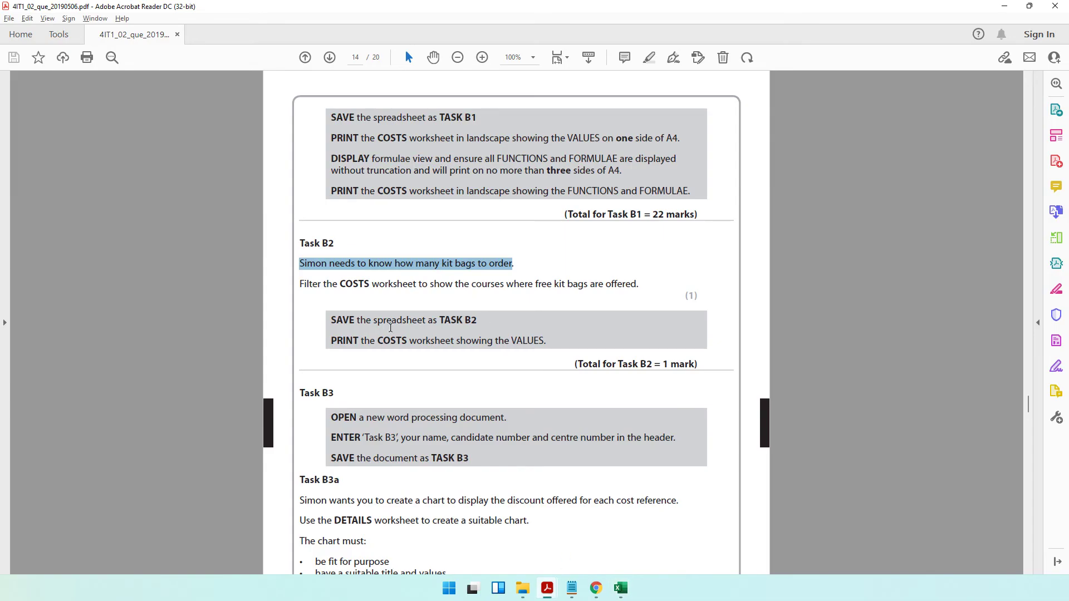
{"action": "left_click_drag", "start_coordinate": [332, 320], "coordinate": [478, 322]}
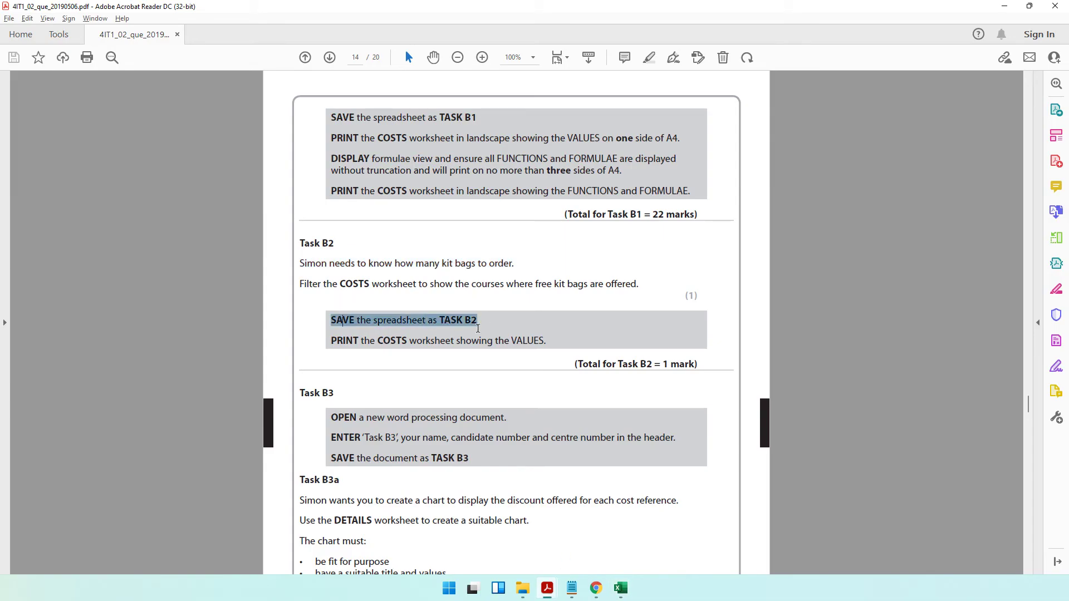
{"action": "left_click_drag", "start_coordinate": [343, 343], "coordinate": [547, 344]}
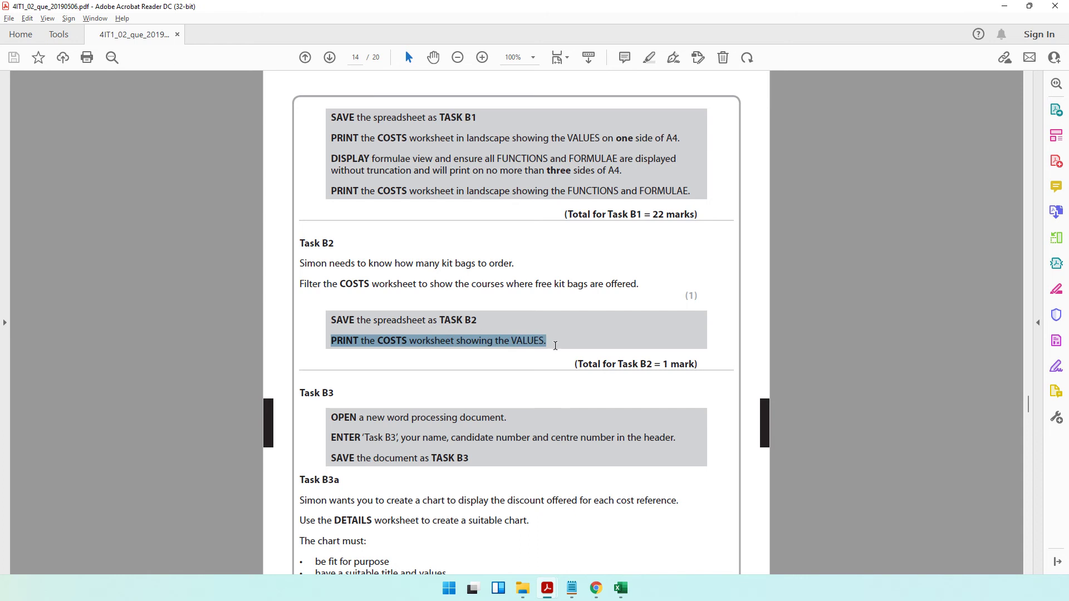
{"action": "left_click", "coordinate": [462, 318]}
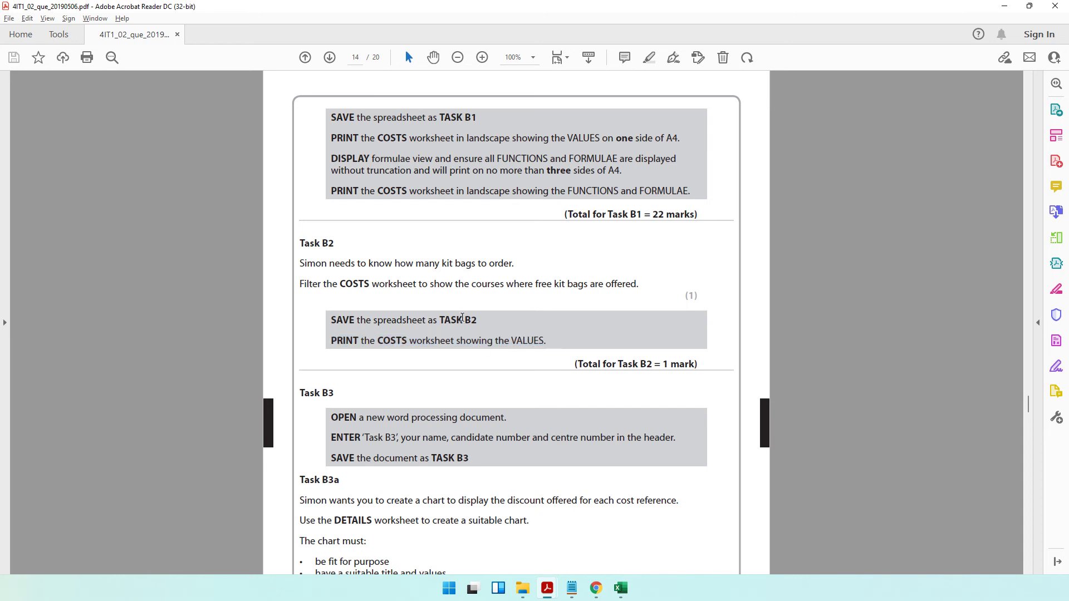
Return to Excel and save the filtered workbook as TASK B2 in the 2019 folder
{"action": "left_click", "coordinate": [621, 588]}
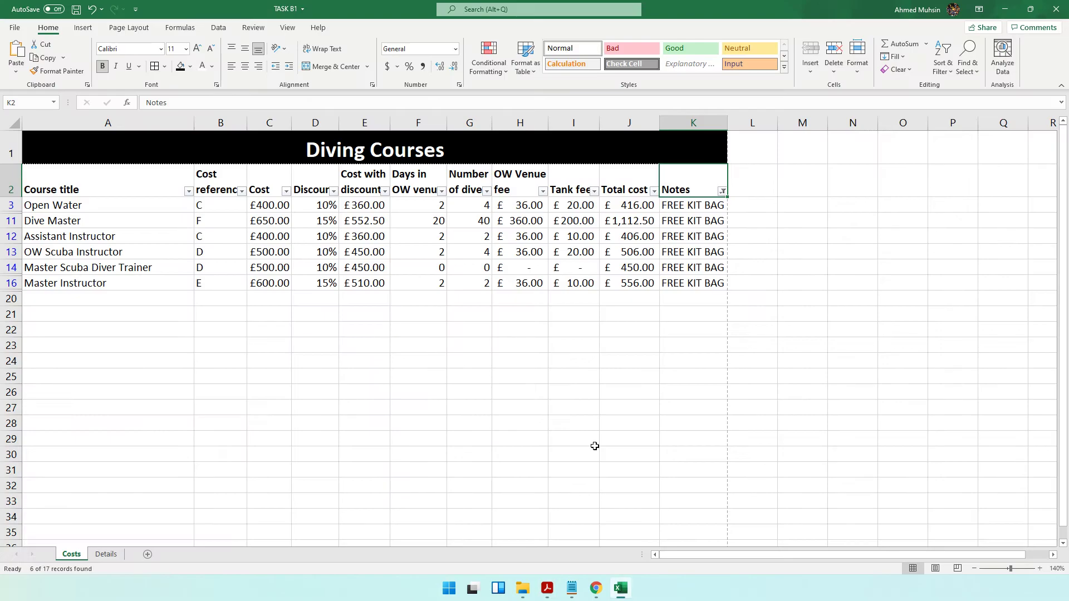
{"action": "left_click", "coordinate": [29, 43]}
{"action": "key", "text": "F12"}
{"action": "key", "text": "End"}
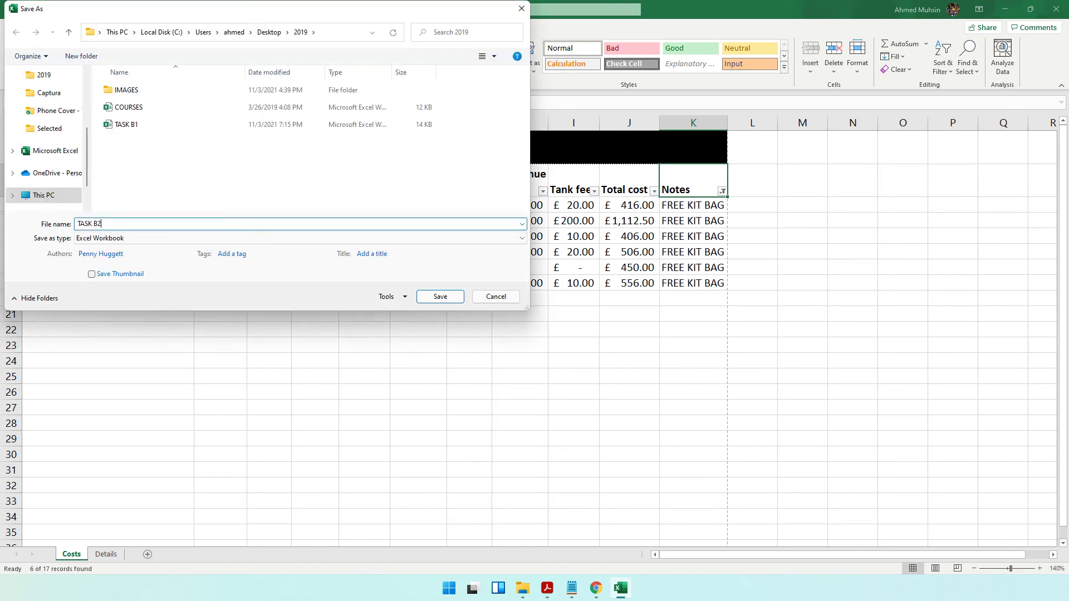
{"action": "key", "text": "Return"}
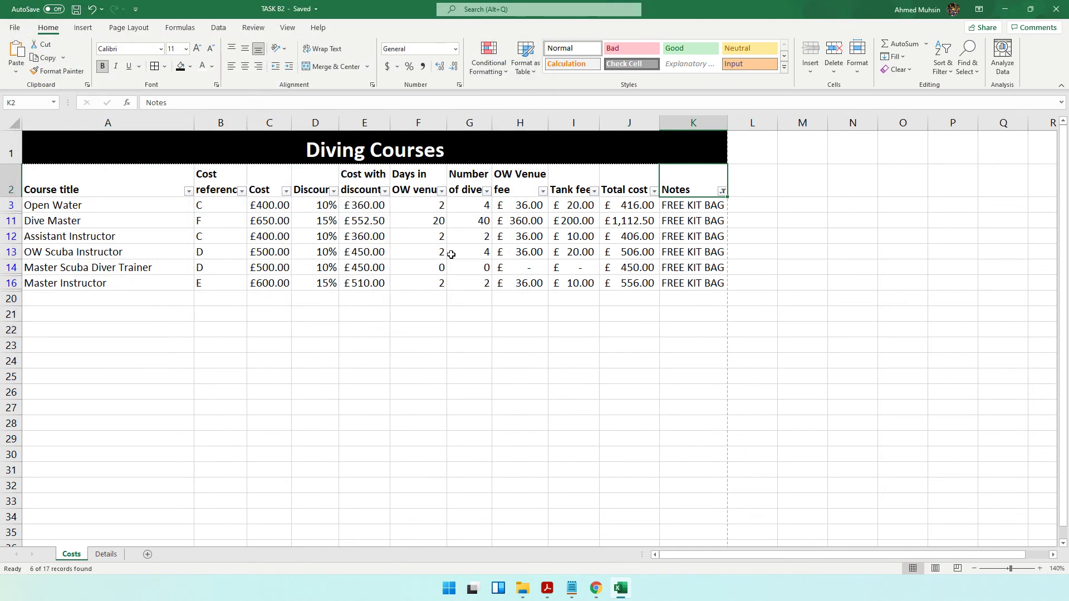
Review the filtered Costs table by selecting it from the title to the last course, and switch to the exam paper in Acrobat Reader
{"action": "left_click", "coordinate": [555, 226]}
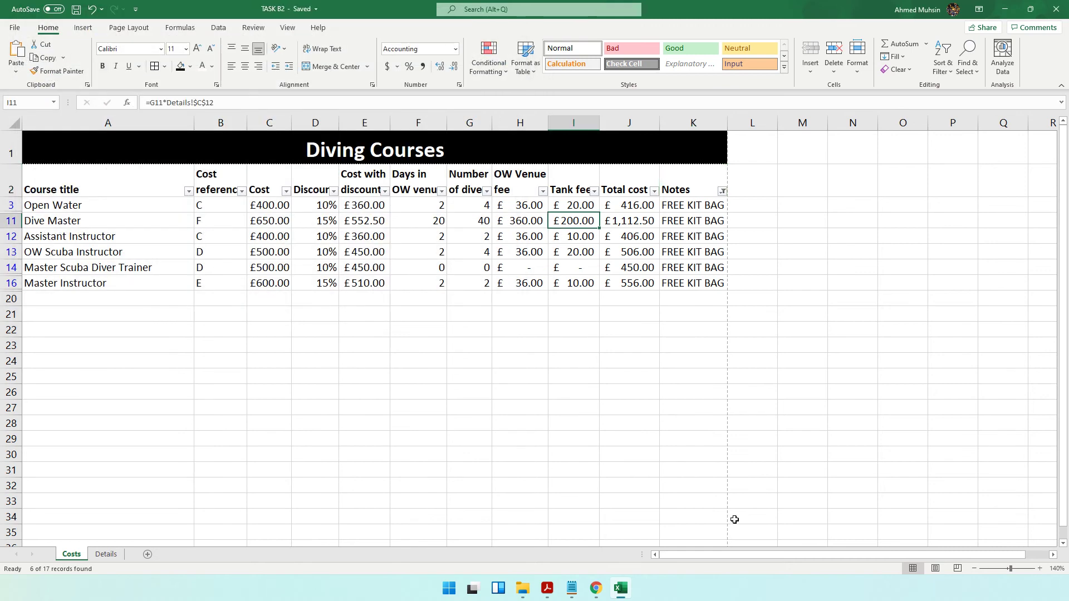
{"action": "left_click_drag", "start_coordinate": [334, 155], "coordinate": [347, 285]}
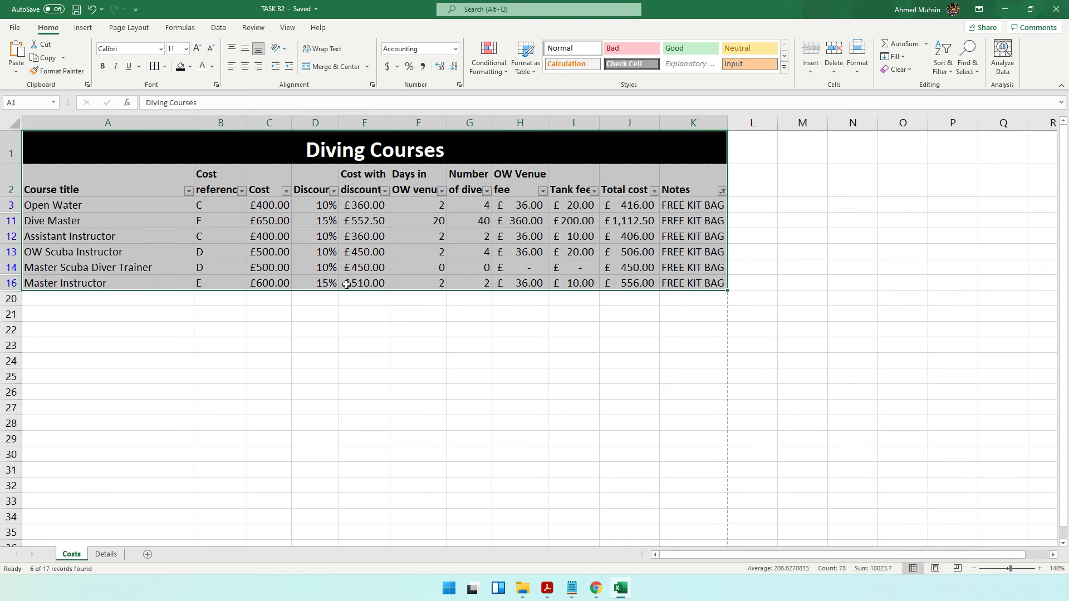
{"action": "left_click", "coordinate": [548, 591]}
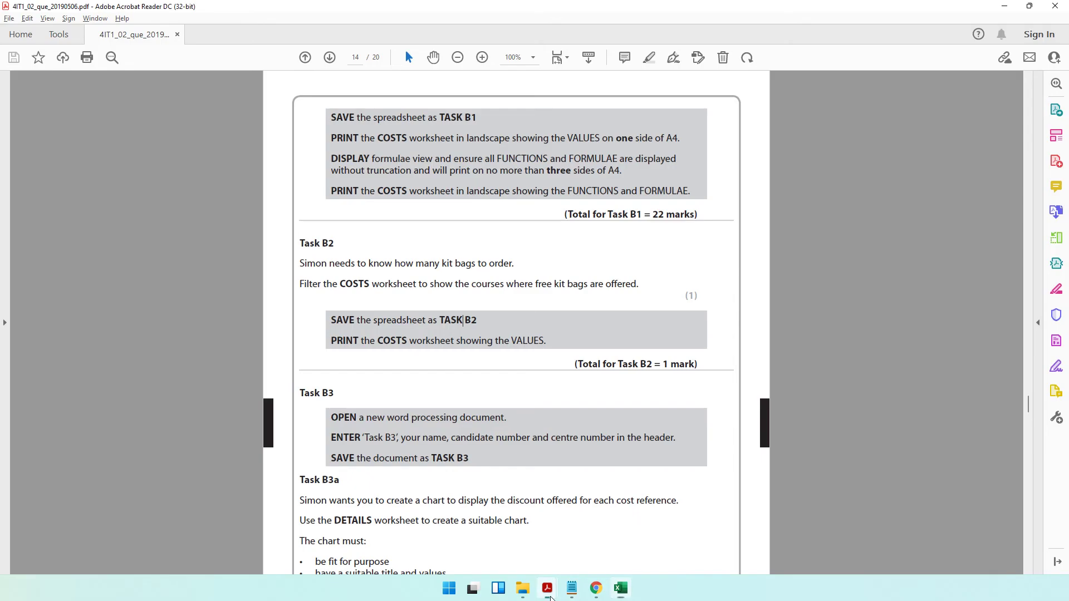
Read the Task B3 instructions in the exam paper for the document, its header contents and its save name
{"action": "scroll", "coordinate": [522, 196], "scroll_direction": "down", "scroll_amount": 3}
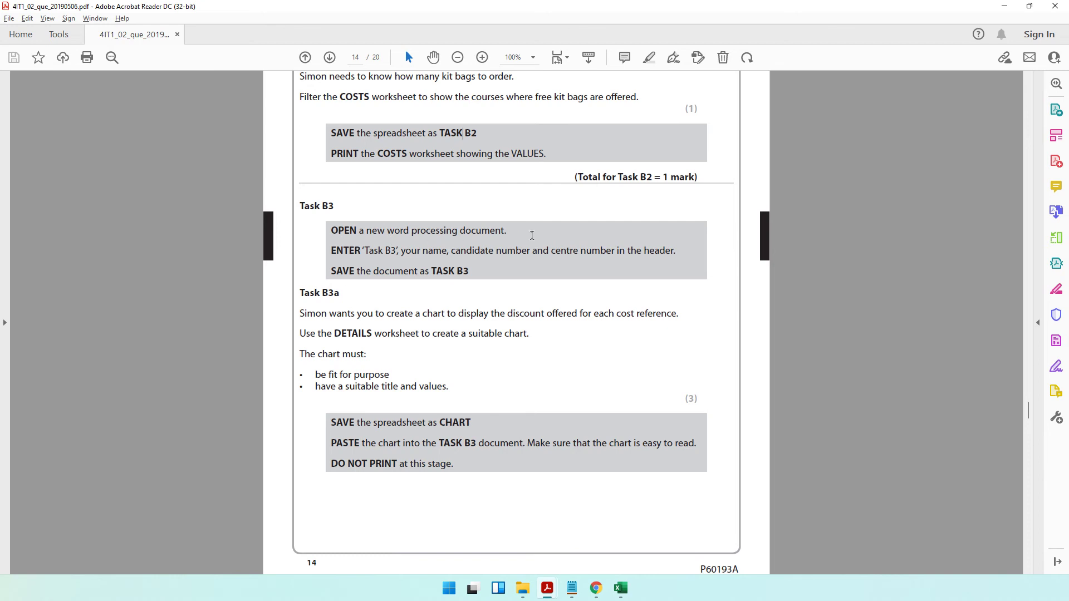
{"action": "left_click_drag", "start_coordinate": [368, 252], "coordinate": [669, 260]}
{"action": "left_click_drag", "start_coordinate": [411, 272], "coordinate": [476, 273]}
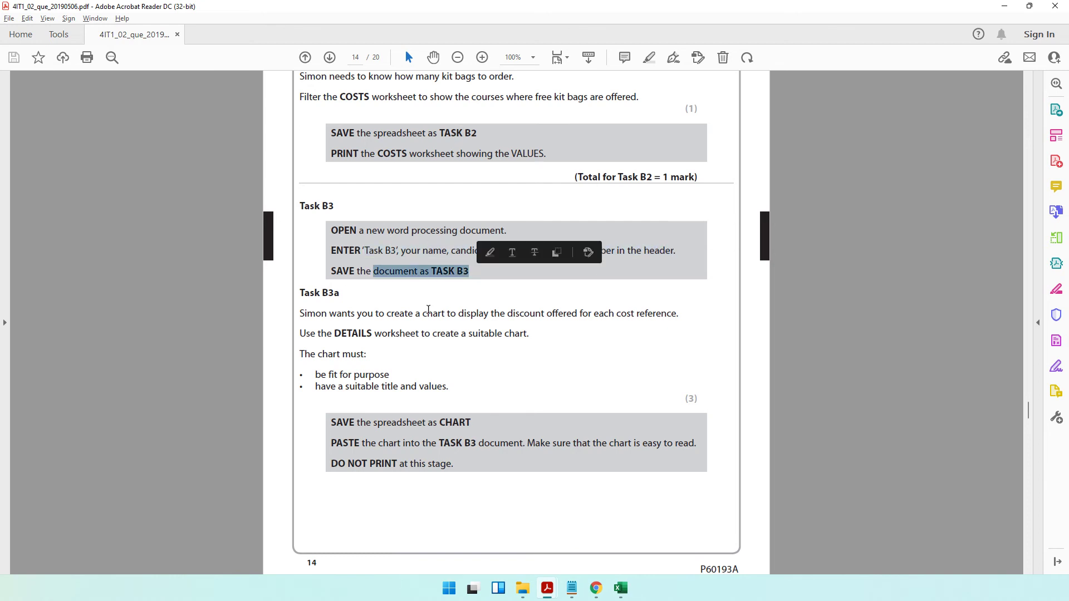
Switch to File Explorer and create a new Word document named TASK B3 in the 2019 folder
{"action": "left_click", "coordinate": [524, 596]}
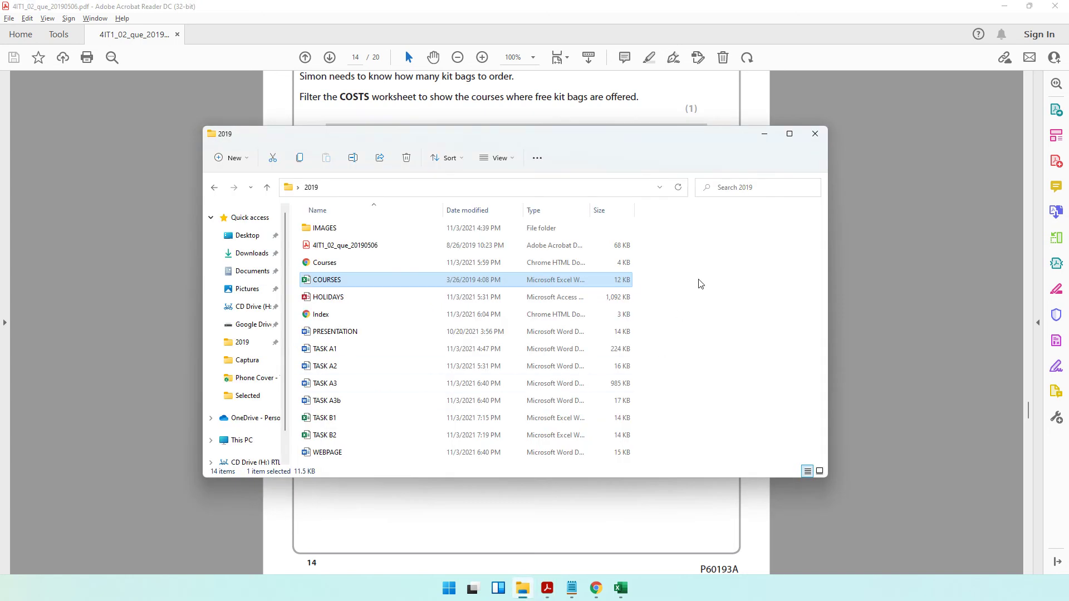
{"action": "right_click", "coordinate": [718, 436]}
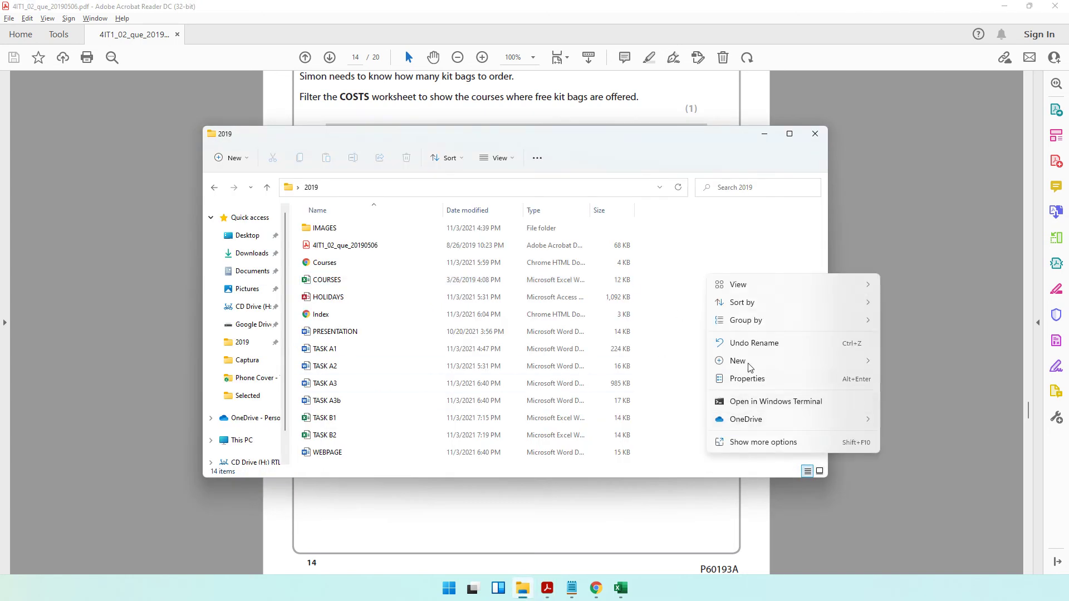
{"action": "mouse_move", "coordinate": [740, 362]}
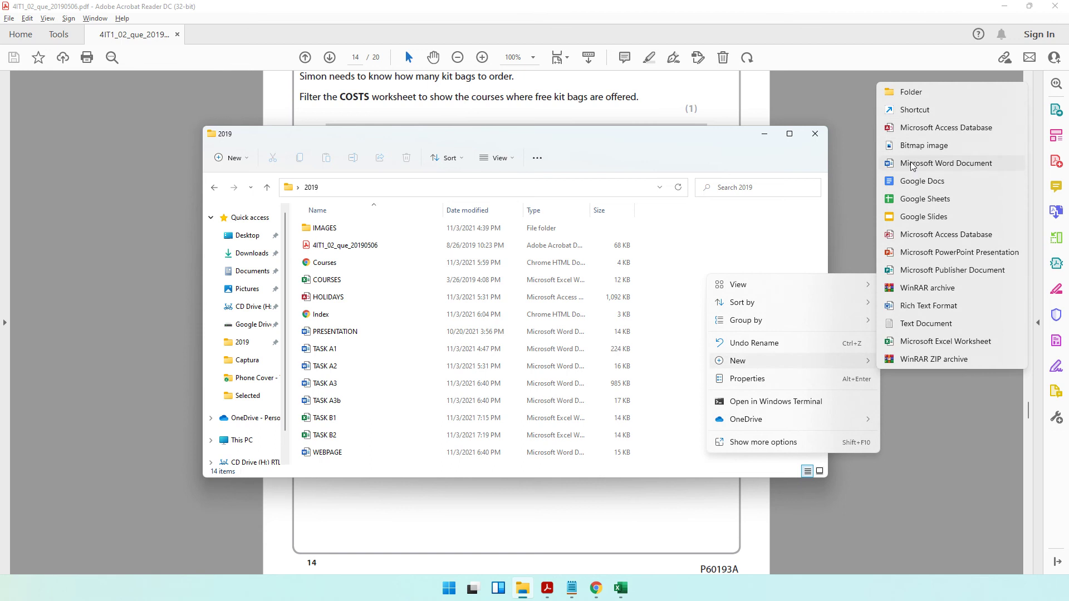
{"action": "left_click", "coordinate": [910, 163]}
{"action": "type", "text": "TASK B3"}
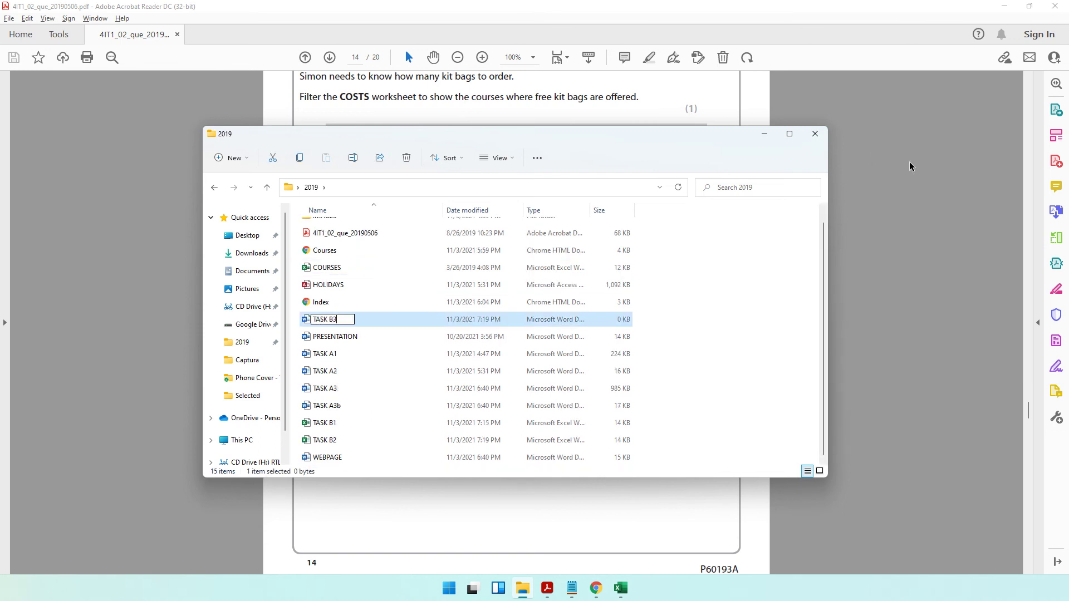
{"action": "key", "text": "Return"}
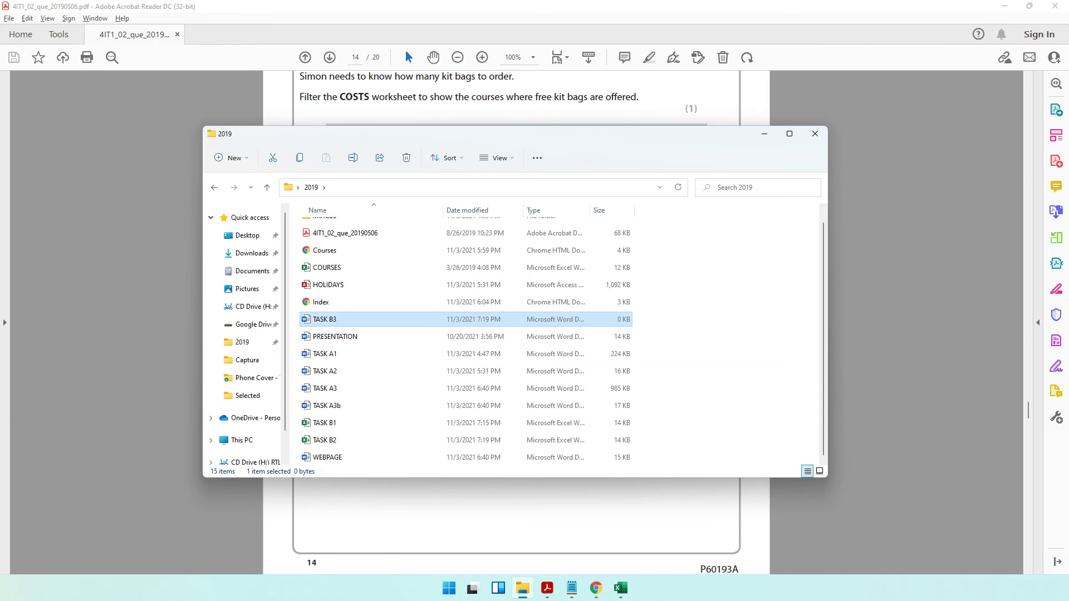
Open the TASK B3 document in Word and enter Task B3, the candidate's name, candidate number and centre number in the header
{"action": "double_click", "coordinate": [463, 322]}
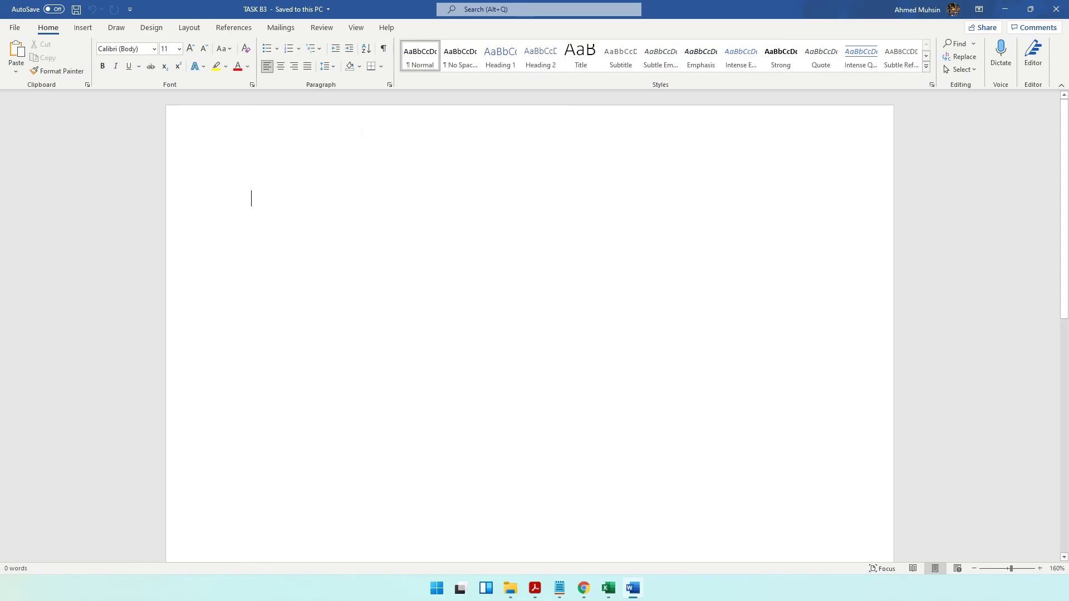
{"action": "double_click", "coordinate": [251, 155]}
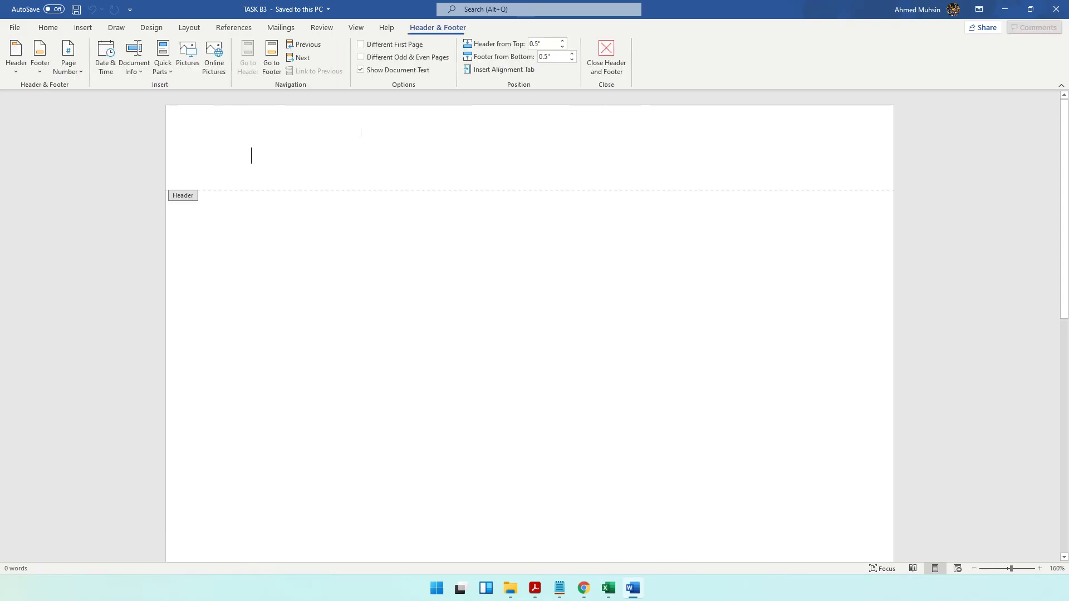
{"action": "type", "text": "Task "}
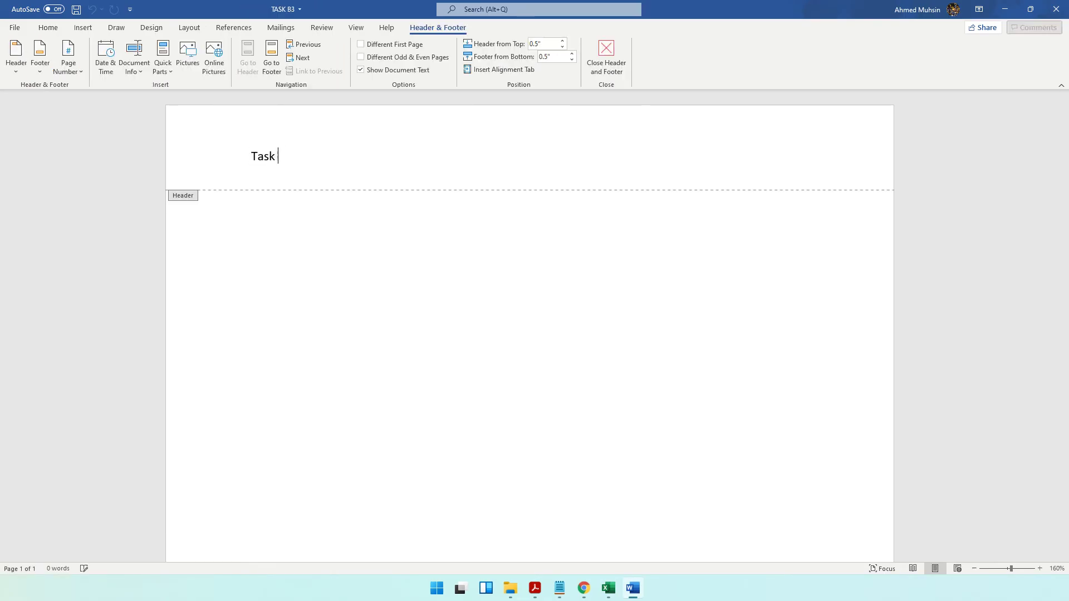
{"action": "type", "text": "B3 Ahmed 1234 1234"}
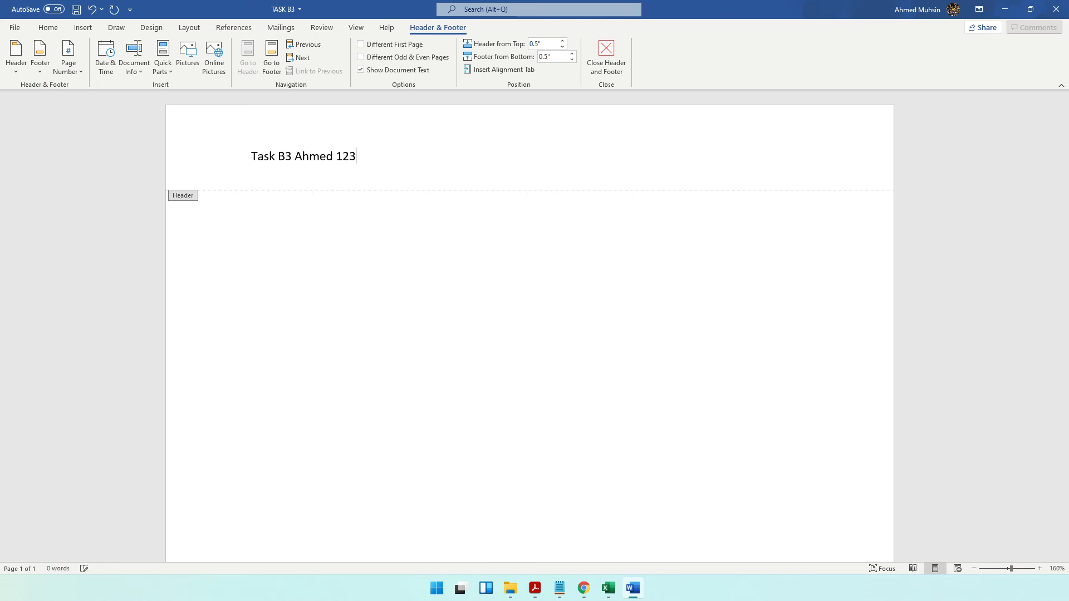
{"action": "left_click", "coordinate": [626, 48]}
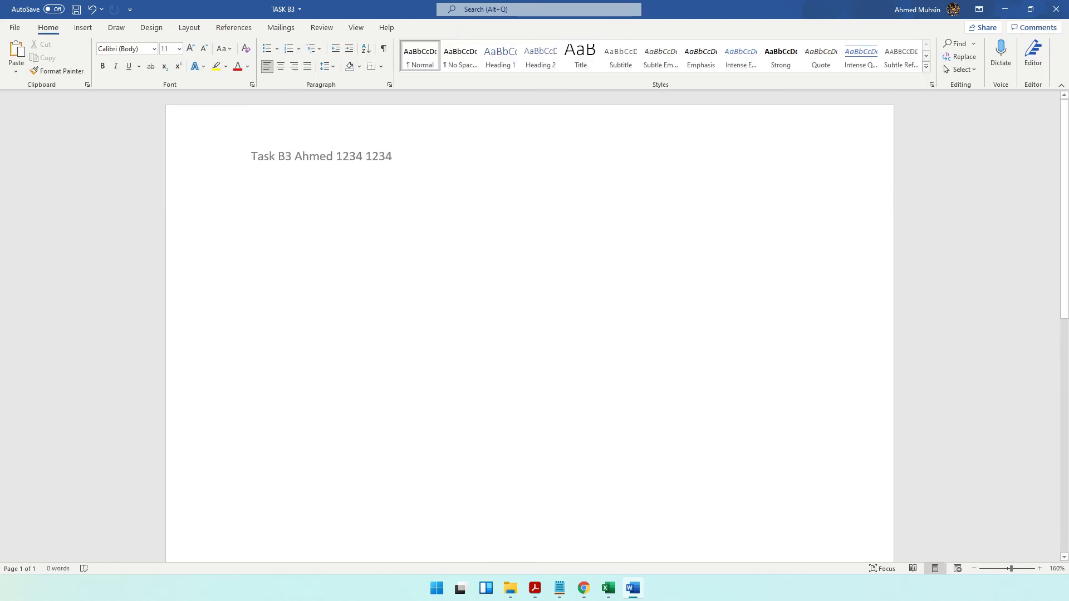
{"action": "left_click", "coordinate": [974, 569]}
{"action": "left_click", "coordinate": [974, 569]}
{"action": "left_click", "coordinate": [973, 569]}
{"action": "left_click", "coordinate": [974, 569]}
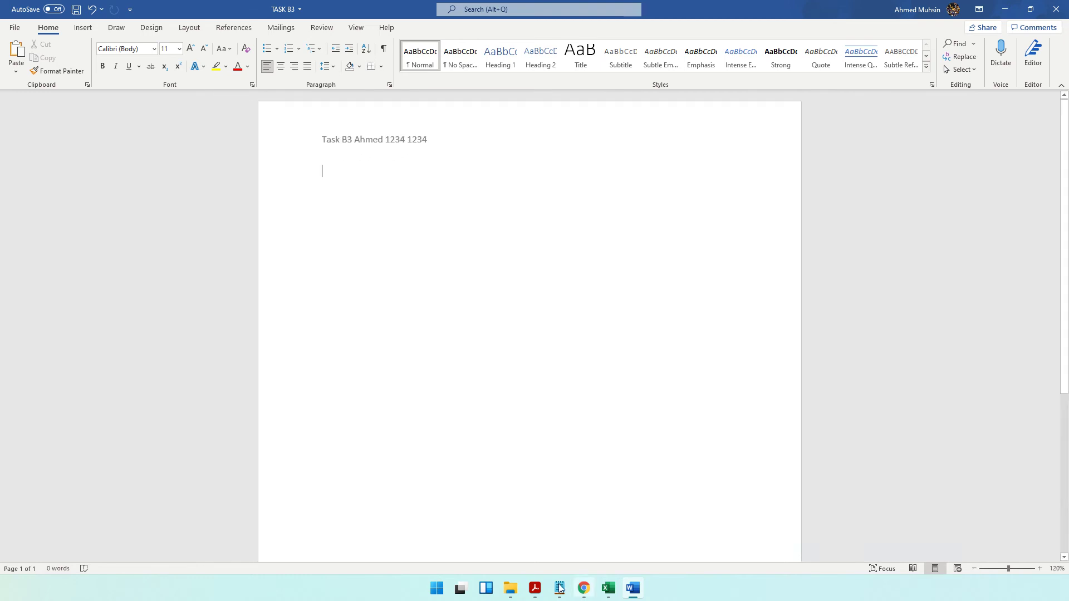
Switch to the exam paper in Acrobat Reader and read the Task B3a chart requirements
{"action": "left_click", "coordinate": [535, 588]}
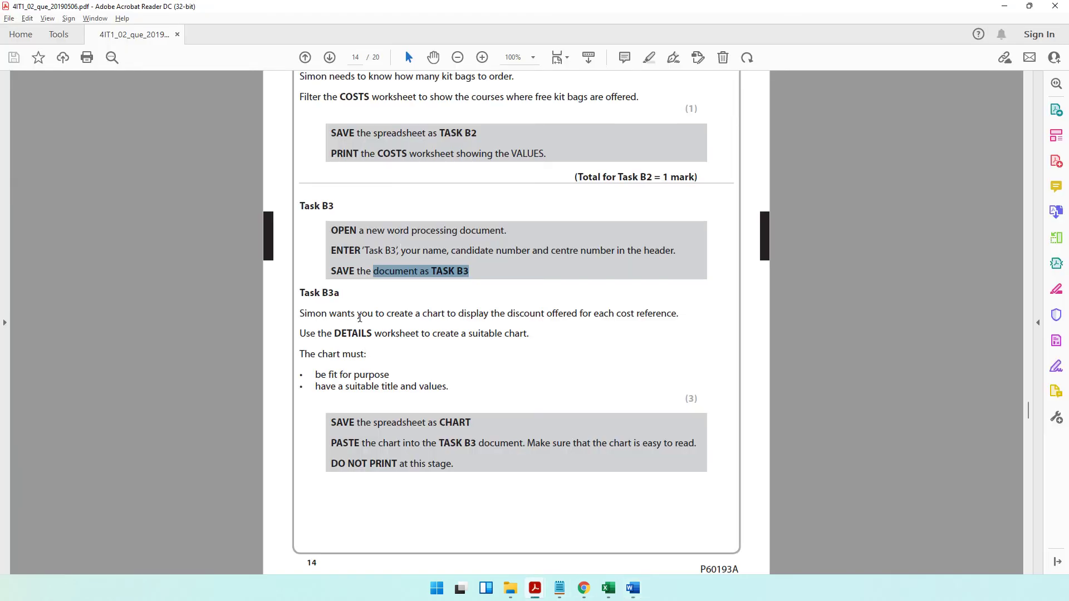
{"action": "left_click_drag", "start_coordinate": [362, 316], "coordinate": [670, 321]}
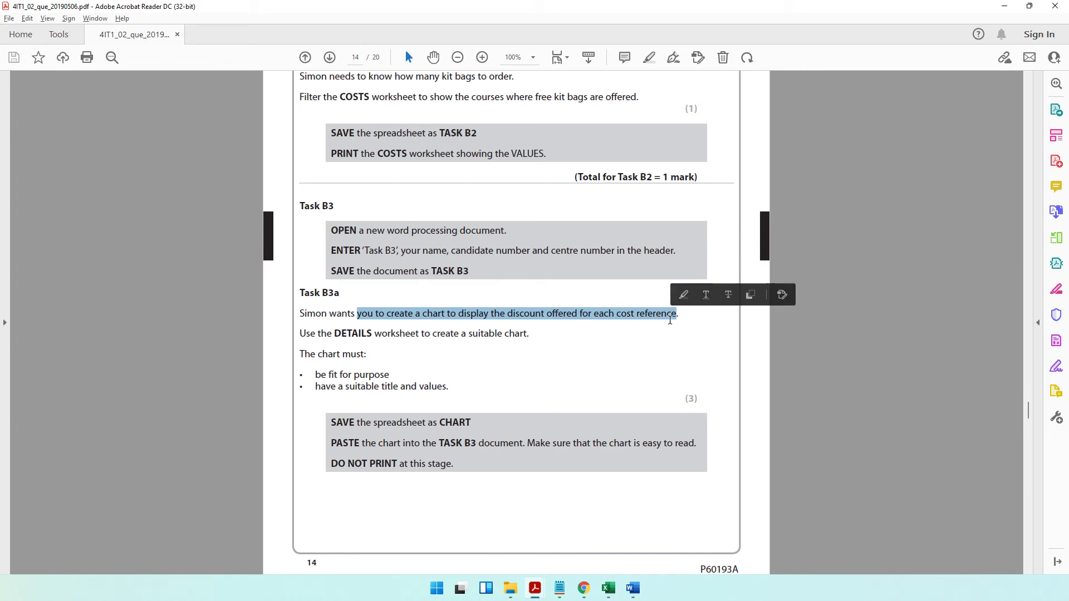
{"action": "left_click_drag", "start_coordinate": [376, 334], "coordinate": [531, 336]}
{"action": "left_click_drag", "start_coordinate": [342, 367], "coordinate": [352, 391]}
{"action": "left_click", "coordinate": [403, 397]}
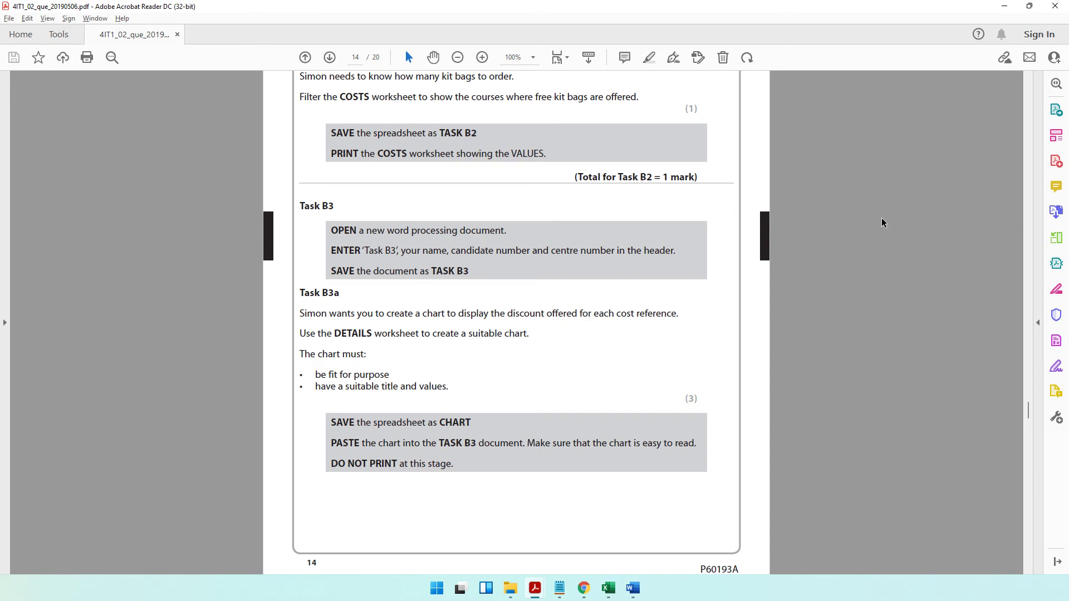
Return to the TASK B2 workbook in Excel and open the Details worksheet
{"action": "left_click", "coordinate": [1007, 10]}
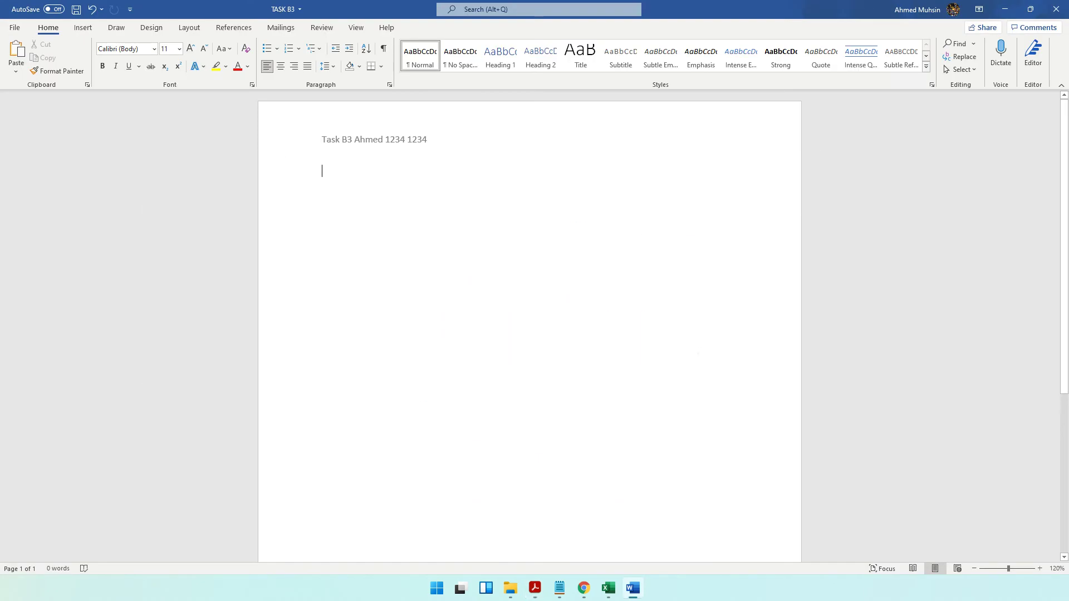
{"action": "left_click", "coordinate": [609, 588]}
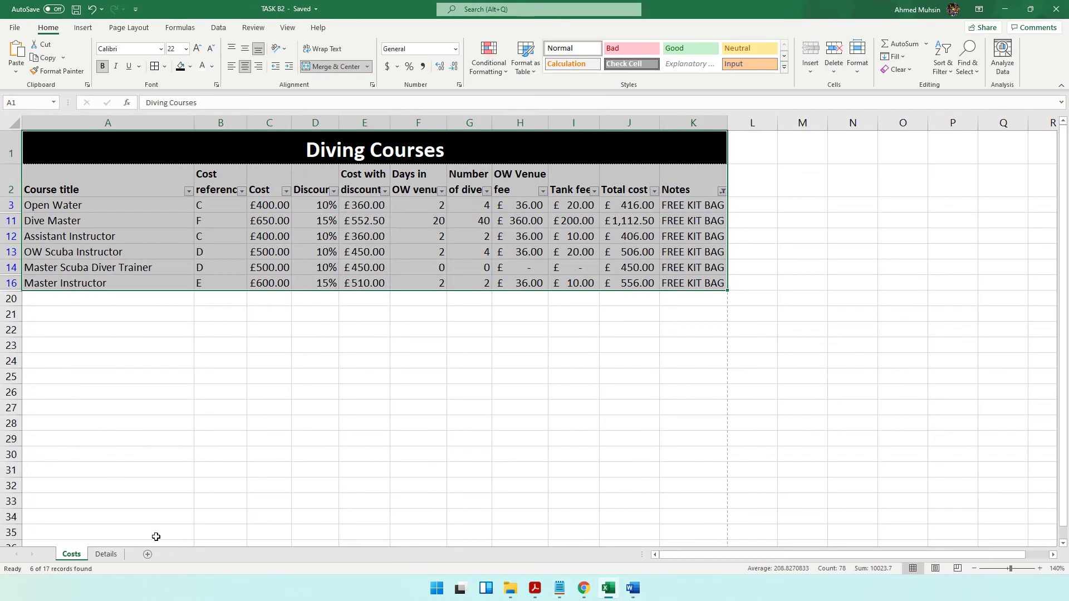
{"action": "left_click", "coordinate": [106, 554]}
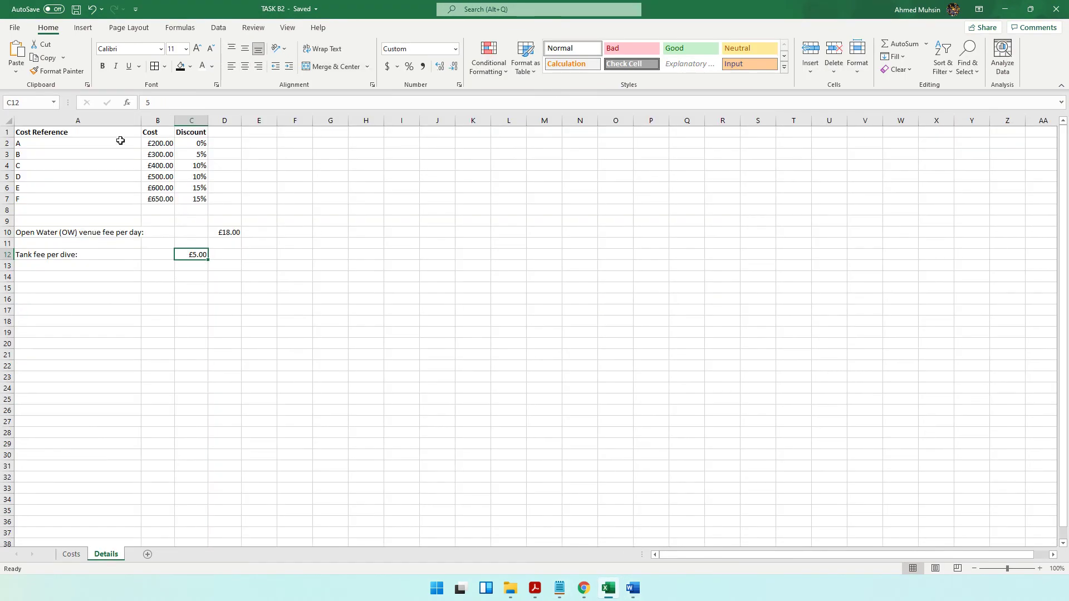
{"action": "left_click_drag", "start_coordinate": [123, 132], "coordinate": [120, 193]}
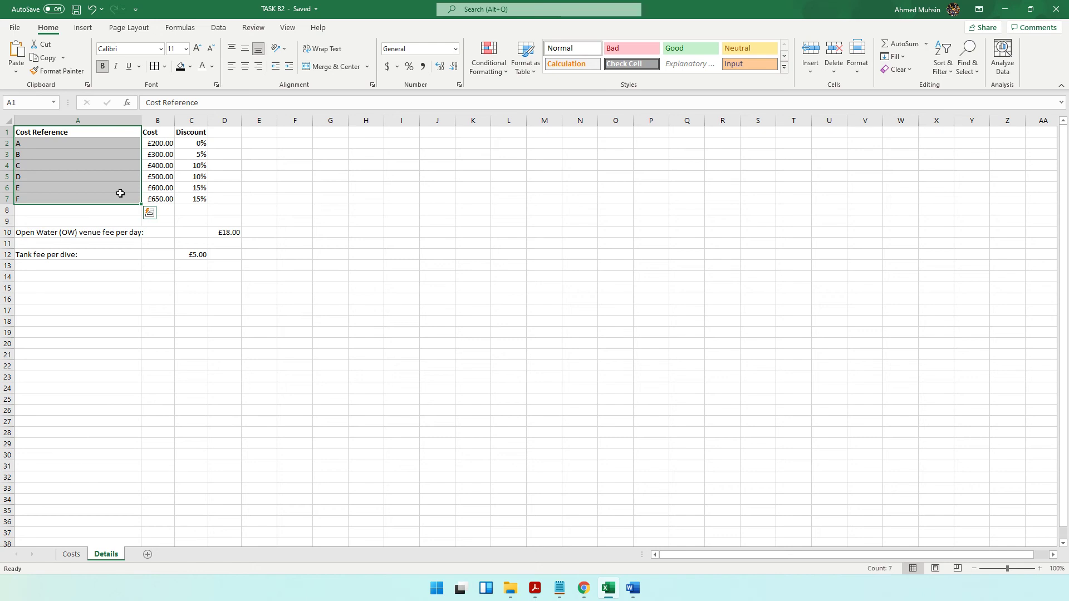
{"action": "left_click", "coordinate": [200, 135], "text": "ctrl"}
{"action": "left_click_drag", "start_coordinate": [204, 177], "coordinate": [201, 199]}
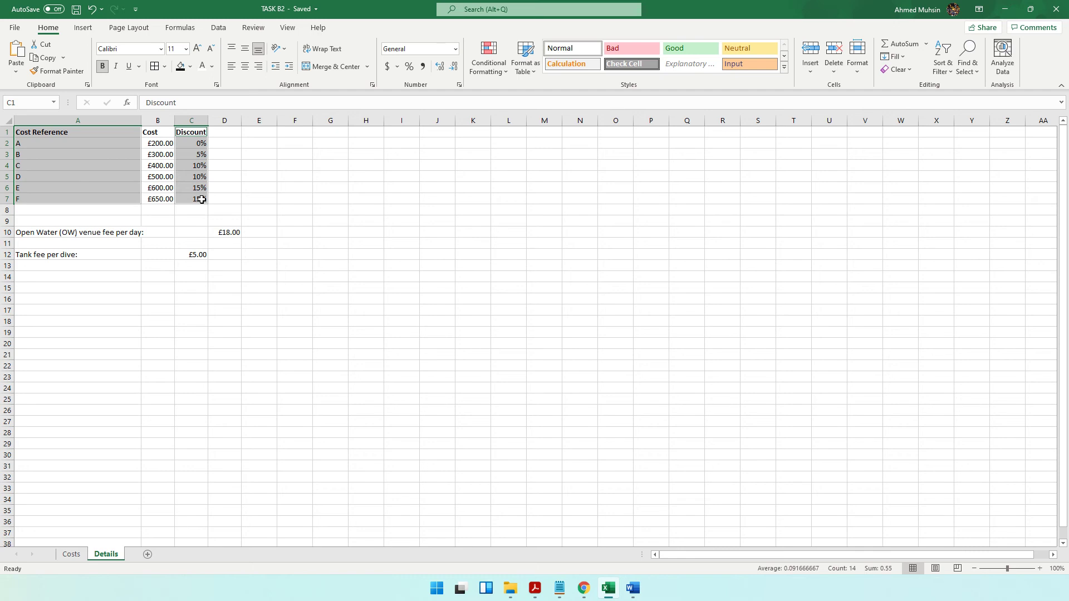
{"action": "left_click", "coordinate": [246, 188]}
{"action": "left_click_drag", "start_coordinate": [102, 132], "coordinate": [94, 197]}
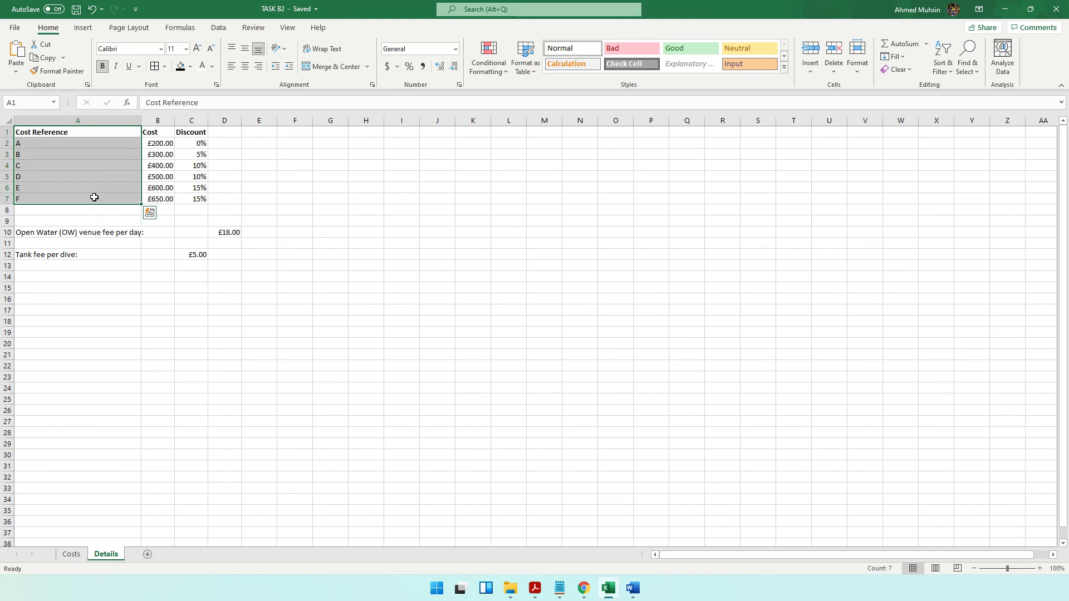
{"action": "left_click_drag", "start_coordinate": [196, 131], "coordinate": [201, 200]}
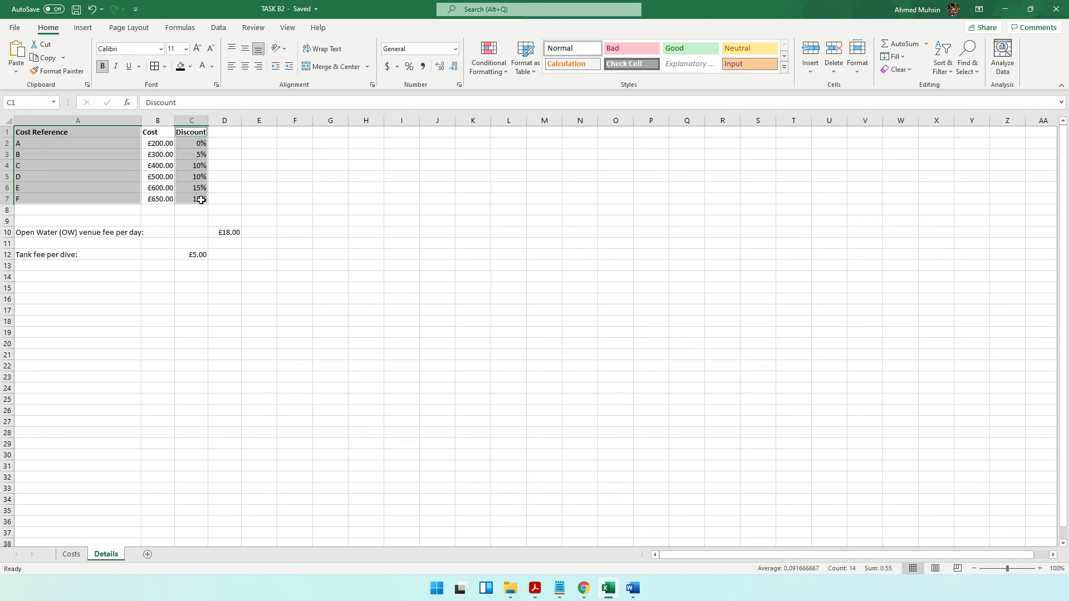
{"action": "left_click", "coordinate": [192, 167]}
Select the Cost Reference data in A1:A7 together with the Discount data in C1:C7 for charting
{"action": "left_click_drag", "start_coordinate": [66, 133], "coordinate": [52, 201]}
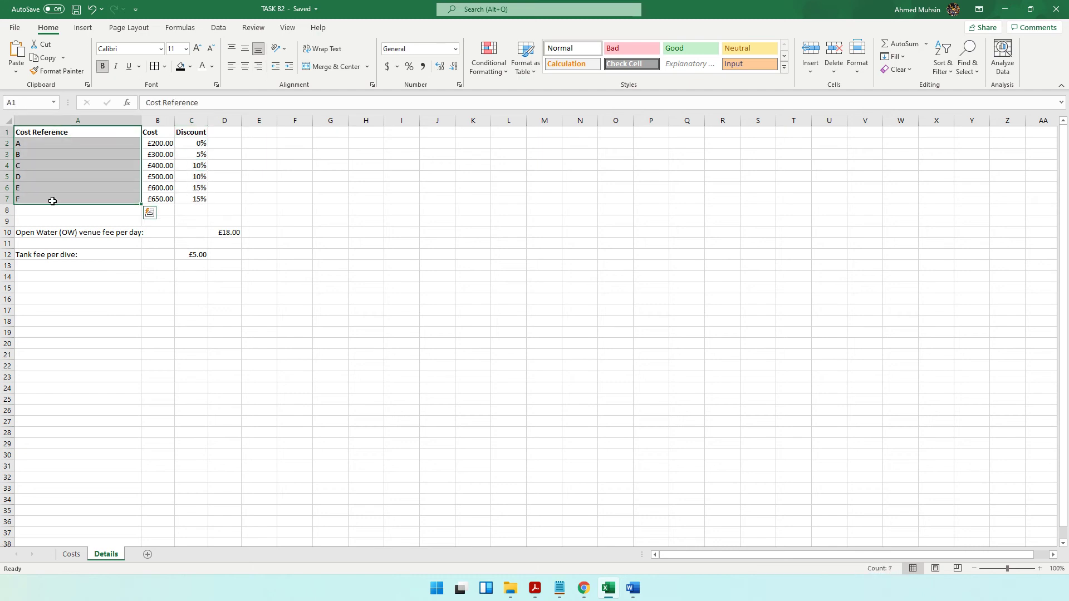
{"action": "left_click_drag", "start_coordinate": [192, 132], "coordinate": [190, 204]}
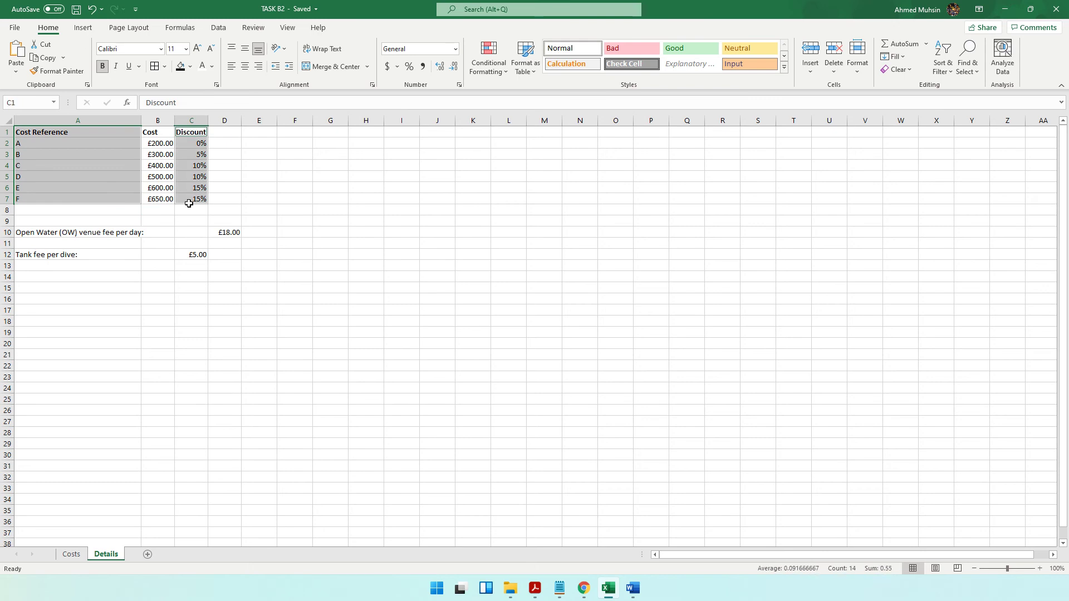
{"action": "left_click", "coordinate": [83, 28]}
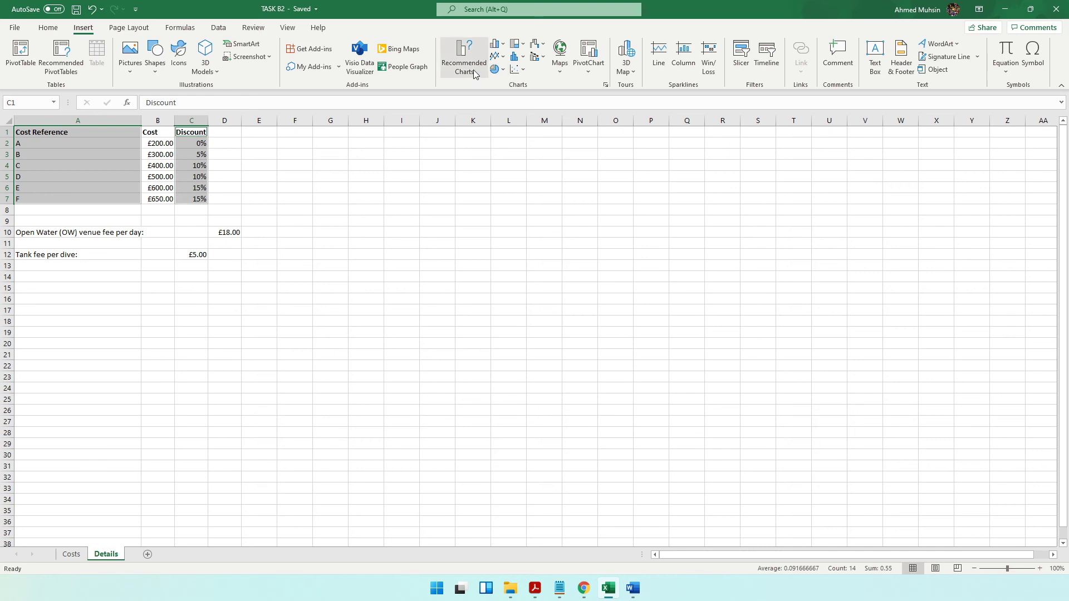
Check the suitable chart requirement in the exam paper in Acrobat Reader, and insert a clustered column chart of the selected data in Excel
{"action": "left_click", "coordinate": [535, 592]}
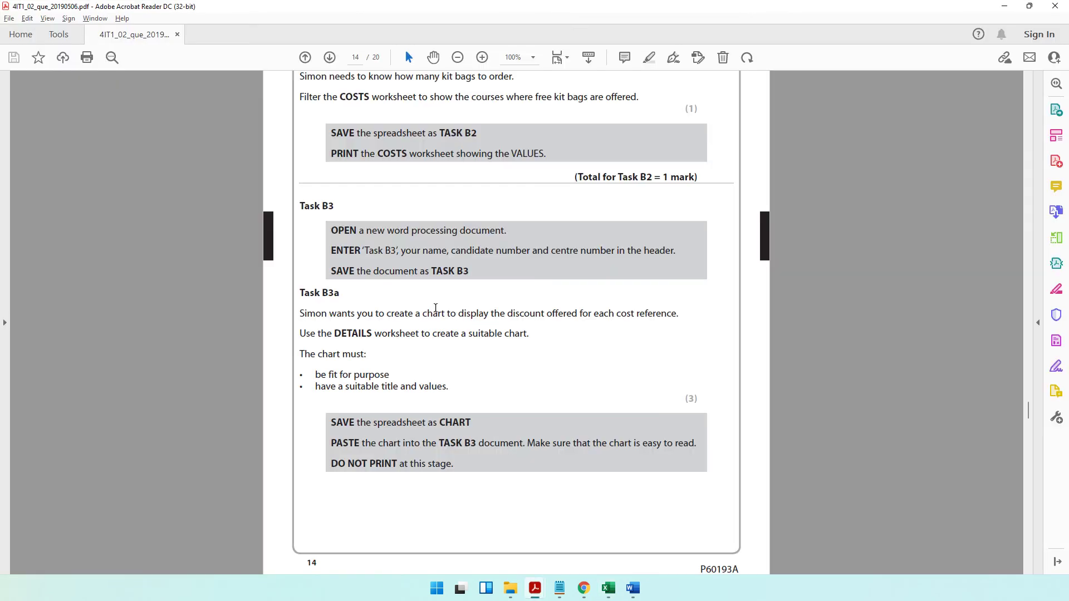
{"action": "left_click_drag", "start_coordinate": [472, 335], "coordinate": [503, 334]}
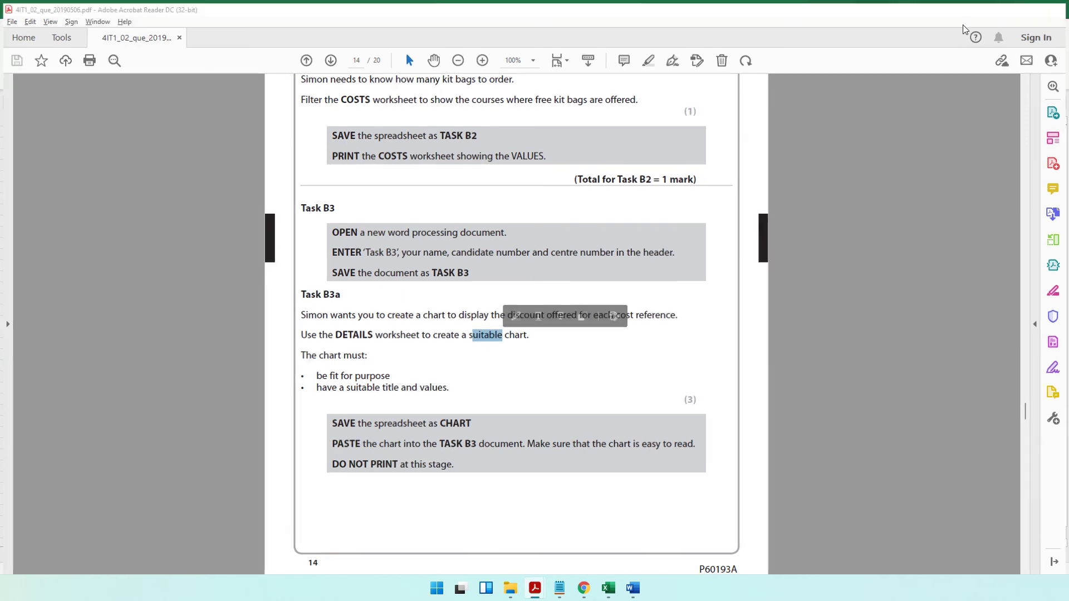
{"action": "left_click", "coordinate": [1005, 8]}
{"action": "left_click", "coordinate": [465, 61]}
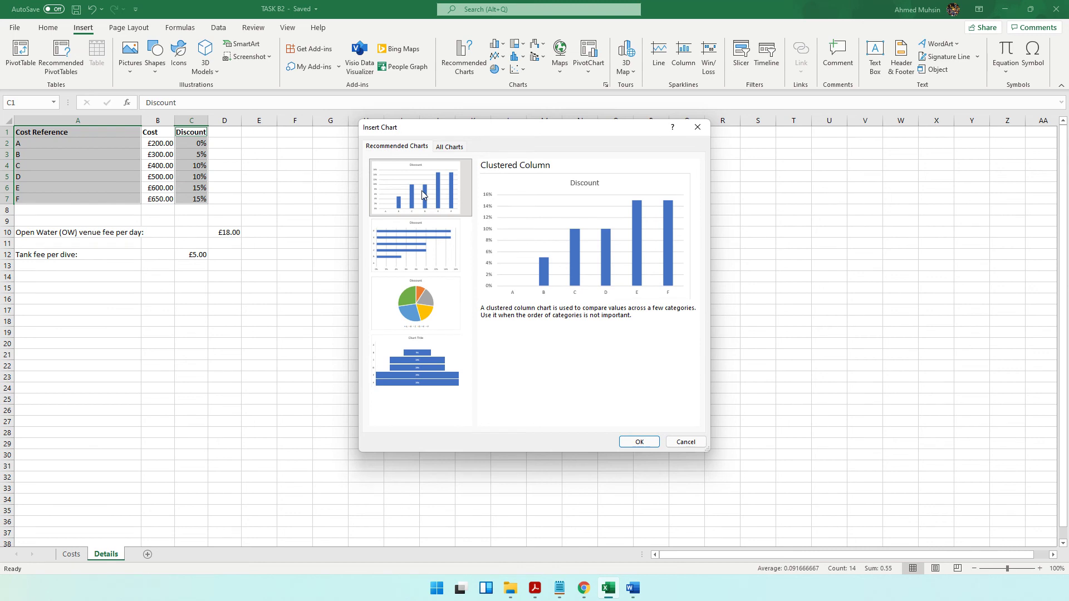
{"action": "left_click", "coordinate": [639, 442]}
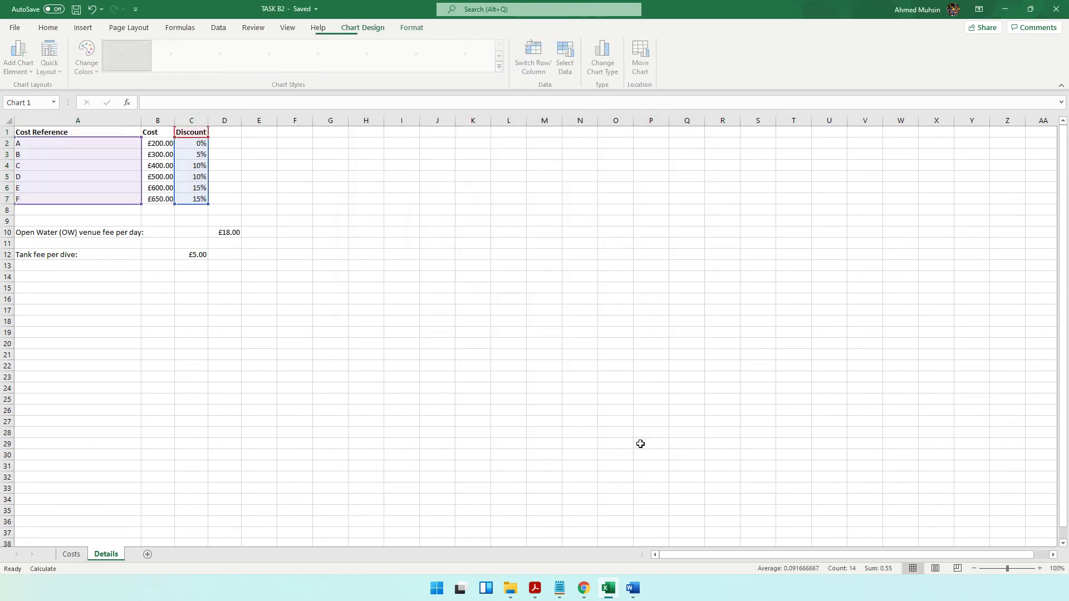
Check the chart's title requirement in the exam paper in Acrobat Reader, and return to Excel
{"action": "left_click", "coordinate": [537, 593]}
{"action": "left_click_drag", "start_coordinate": [357, 388], "coordinate": [398, 391]}
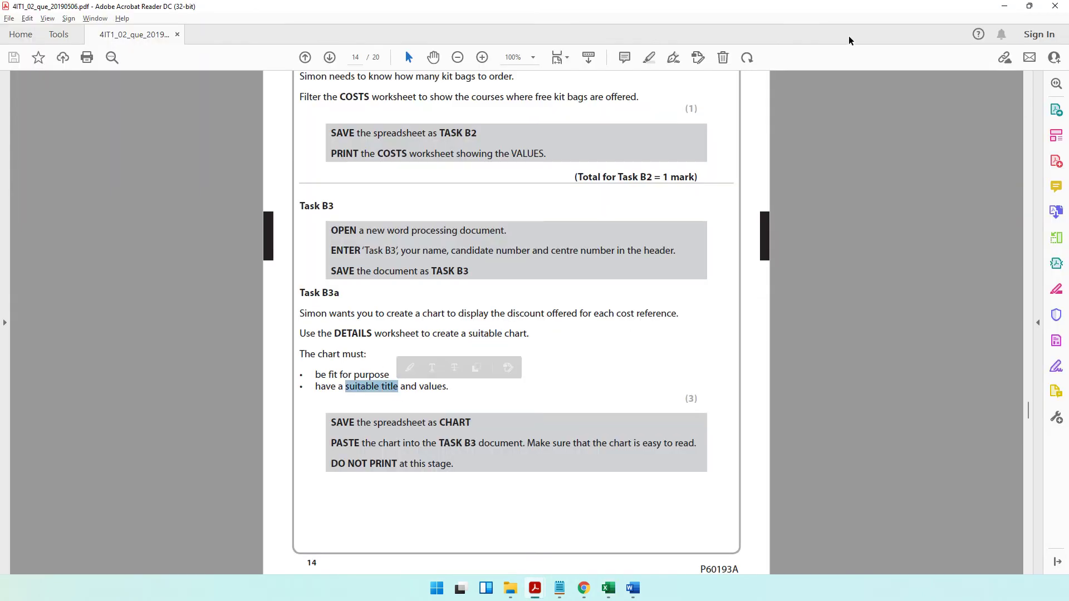
{"action": "left_click", "coordinate": [1005, 7]}
Change the chart title in the Details worksheet to "Discount for each Cost Reference"
{"action": "left_click", "coordinate": [534, 269]}
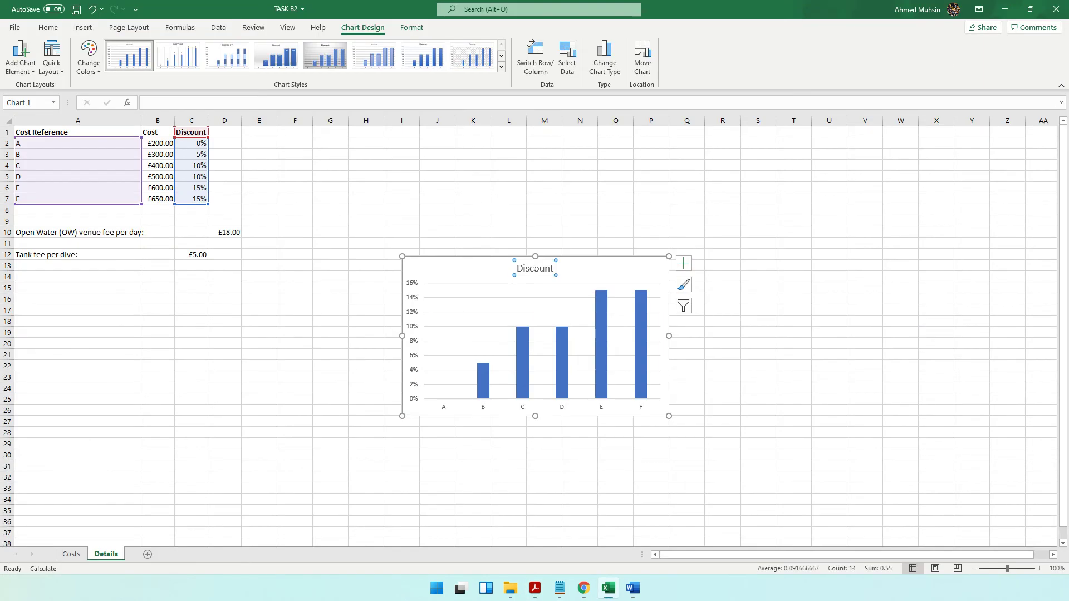
{"action": "double_click", "coordinate": [545, 269]}
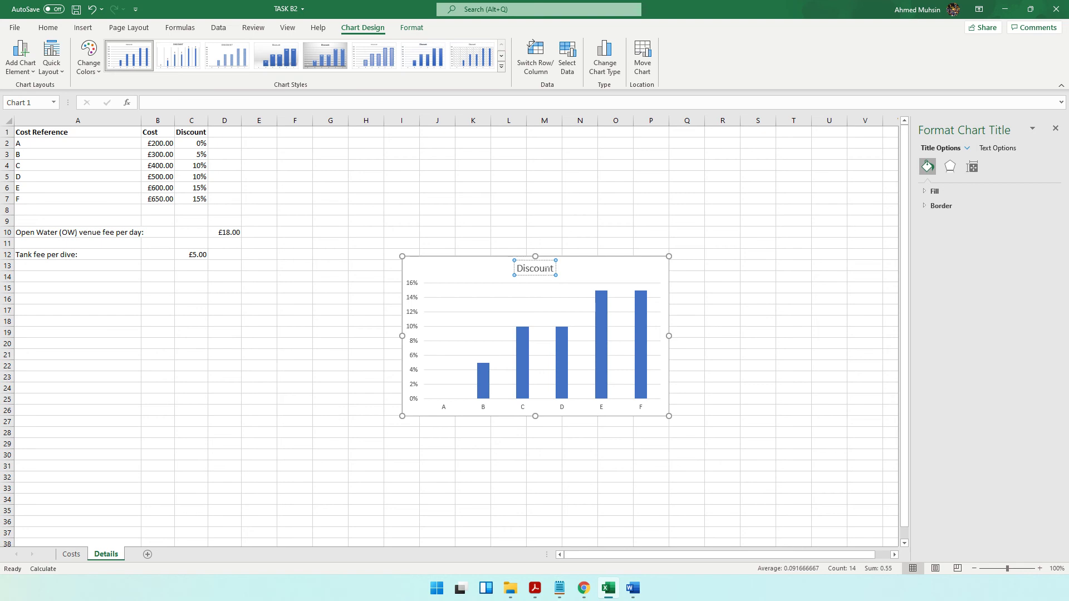
{"action": "type", "text": "for each COs"}
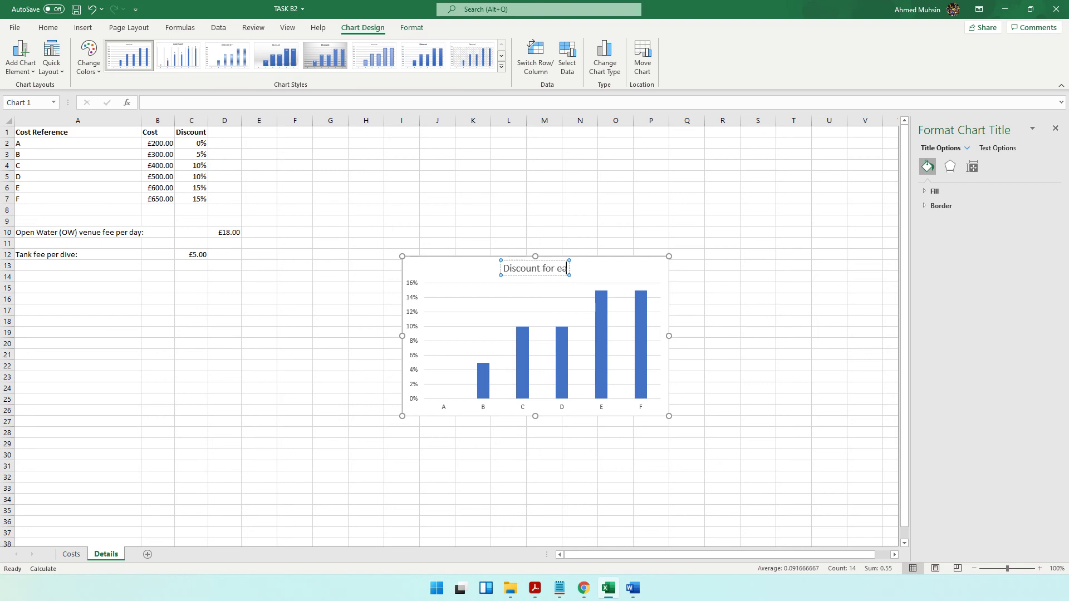
{"action": "type", "text": "eference"}
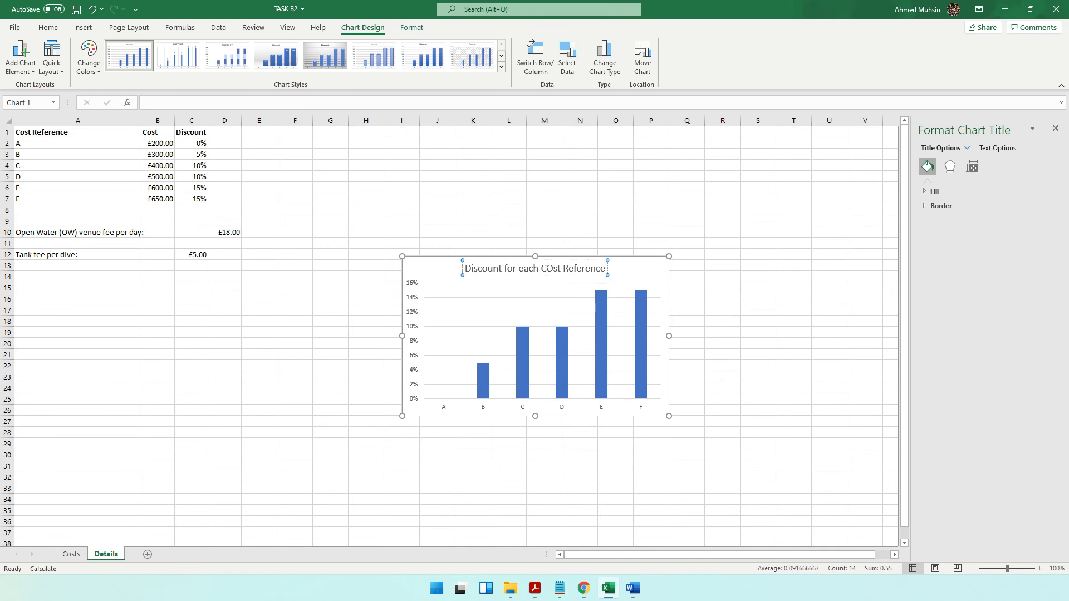
{"action": "key", "text": "Delete"}
{"action": "type", "text": "o"}
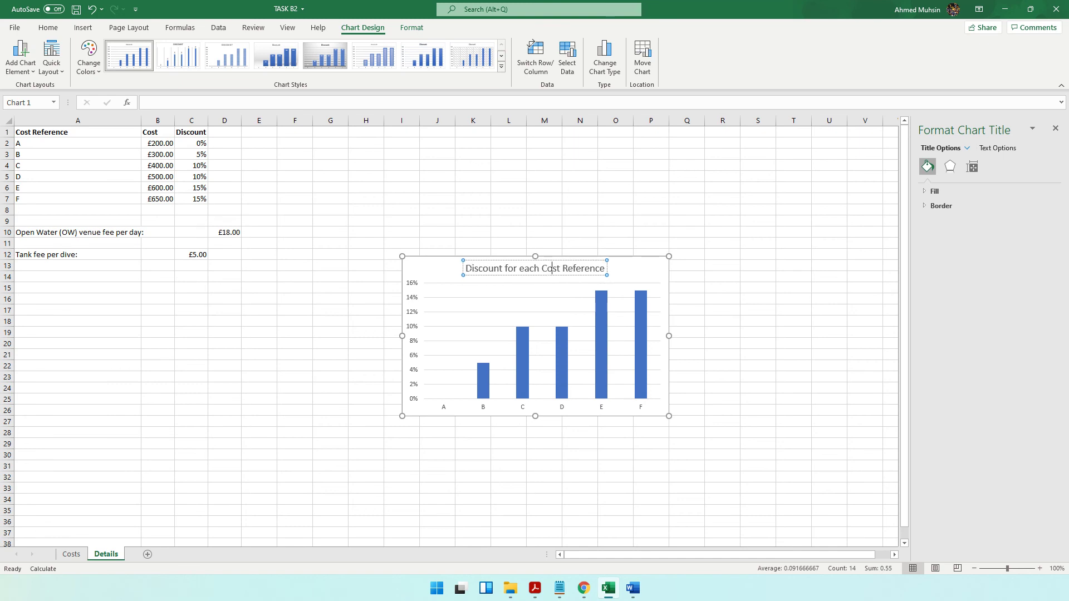
Make the whole chart title bold and underlined
{"action": "left_click_drag", "start_coordinate": [465, 268], "coordinate": [602, 270]}
{"action": "key", "text": "ctrl+b"}
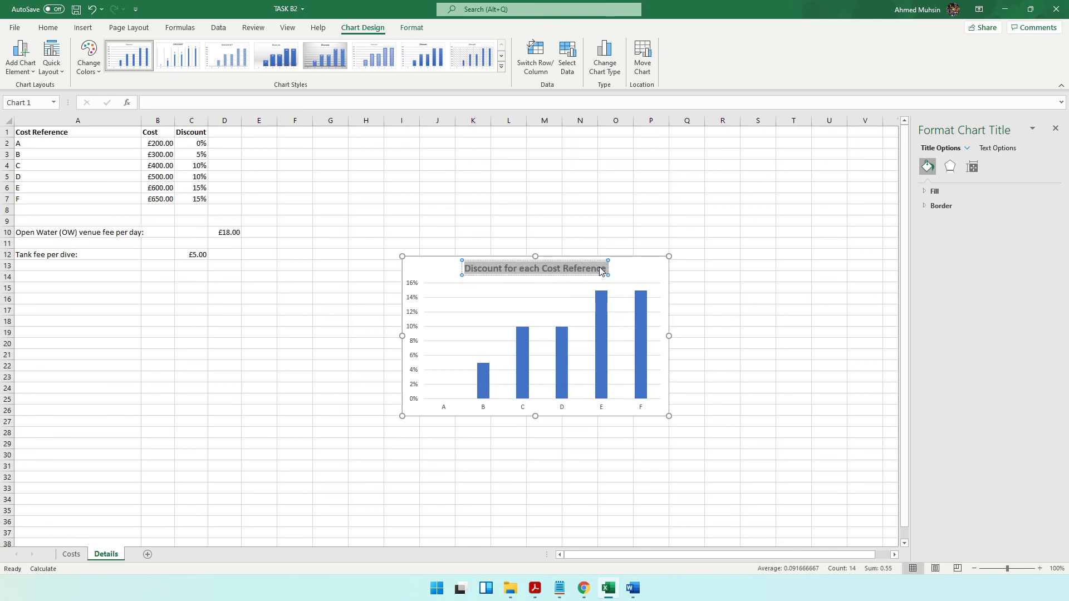
{"action": "key", "text": "ctrl+u"}
{"action": "left_click", "coordinate": [660, 269]}
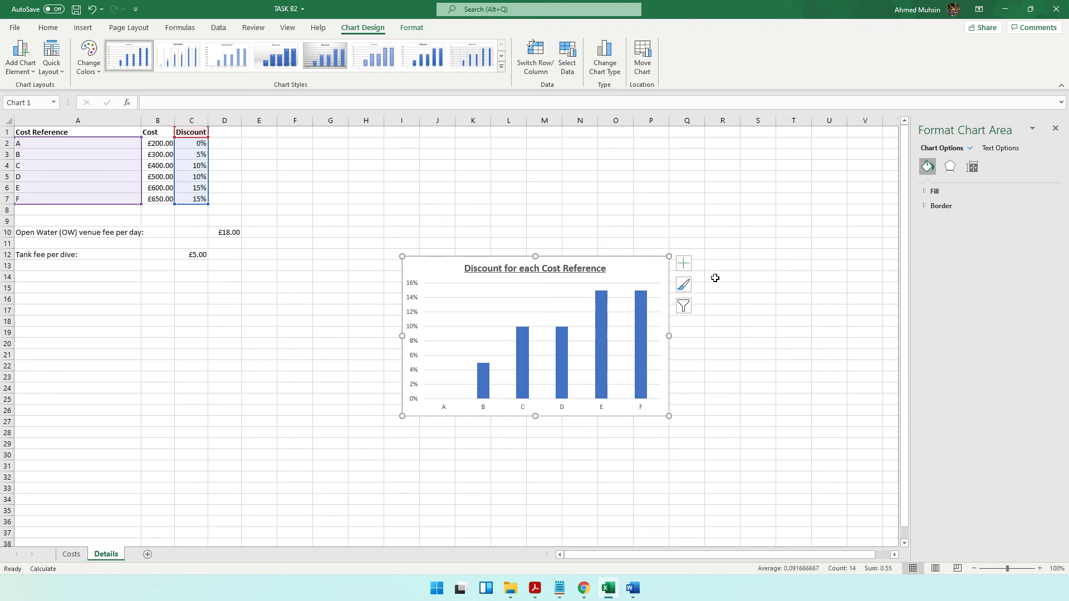
Add axis titles to the chart, naming the horizontal axis "Cost Reference" and the vertical axis "Discount"
{"action": "left_click", "coordinate": [684, 264]}
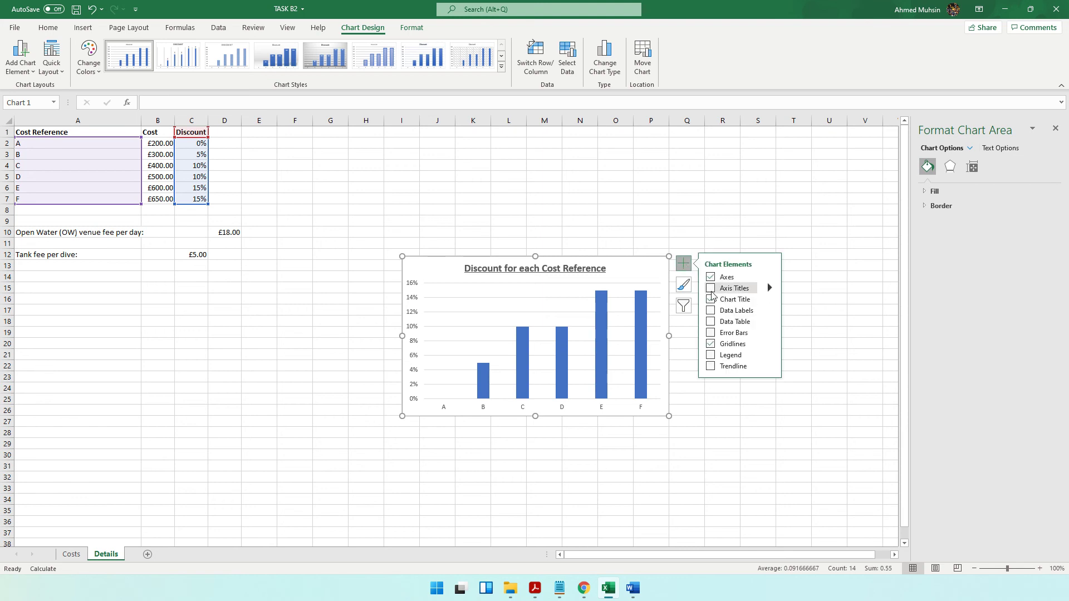
{"action": "left_click", "coordinate": [711, 289]}
{"action": "left_click", "coordinate": [554, 406]}
{"action": "triple_click", "coordinate": [564, 403]}
{"action": "type", "text": "C"}
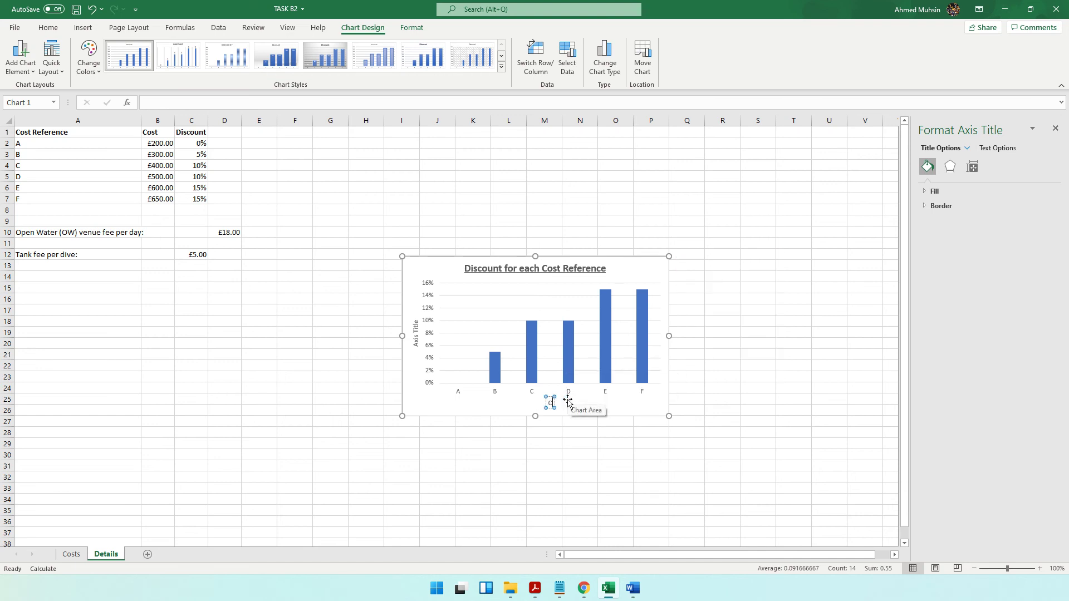
{"action": "type", "text": "ost Reference"}
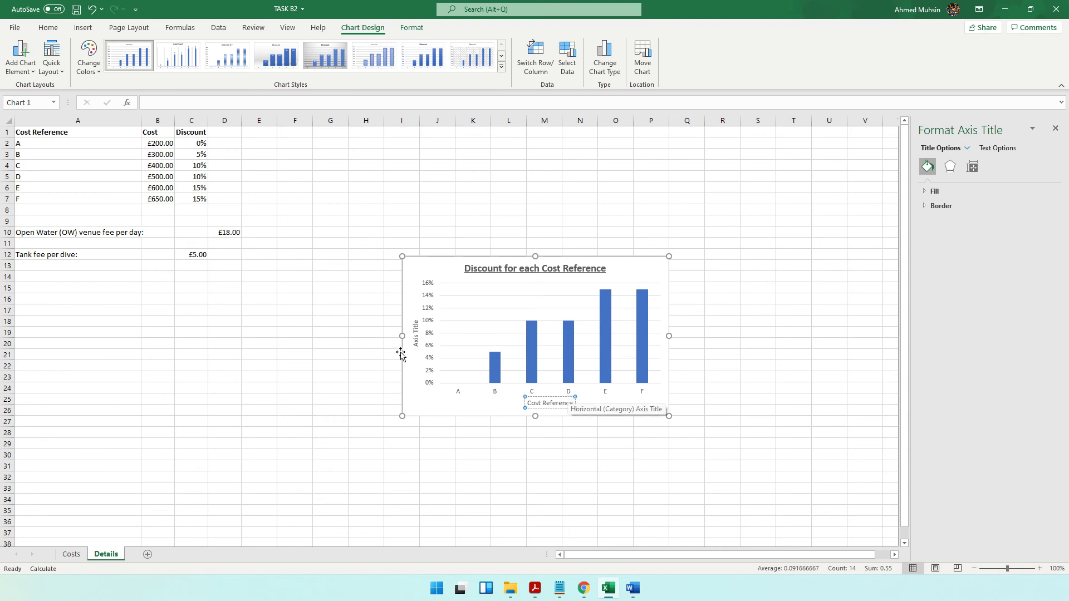
{"action": "triple_click", "coordinate": [416, 333]}
{"action": "type", "text": "Discount"}
{"action": "left_click", "coordinate": [509, 455]}
Add data labels to the chart's columns
{"action": "left_click", "coordinate": [606, 379]}
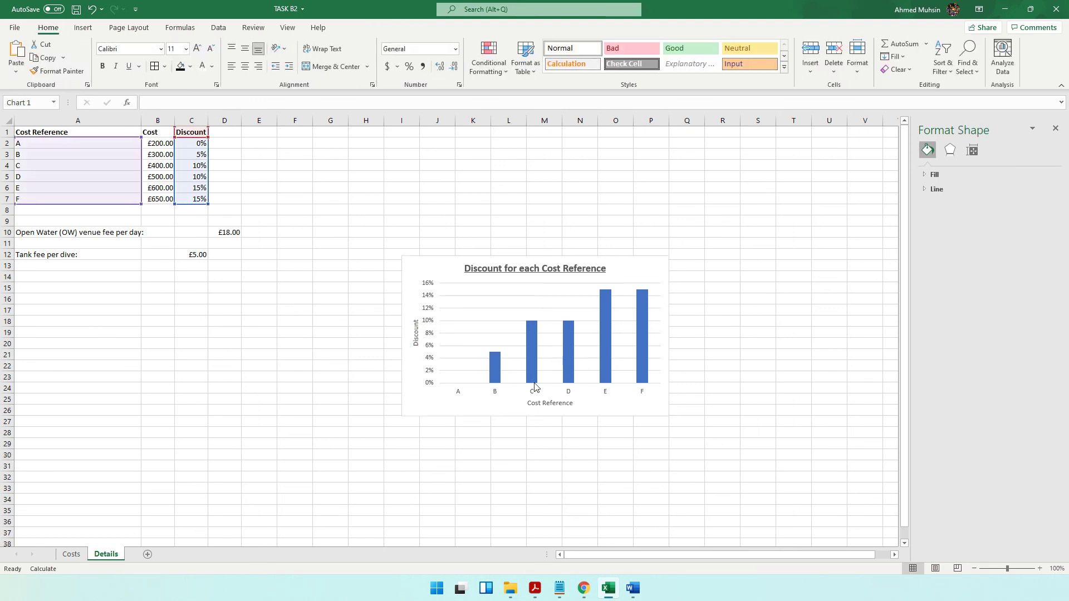
{"action": "left_click", "coordinate": [606, 403]}
{"action": "left_click", "coordinate": [684, 266]}
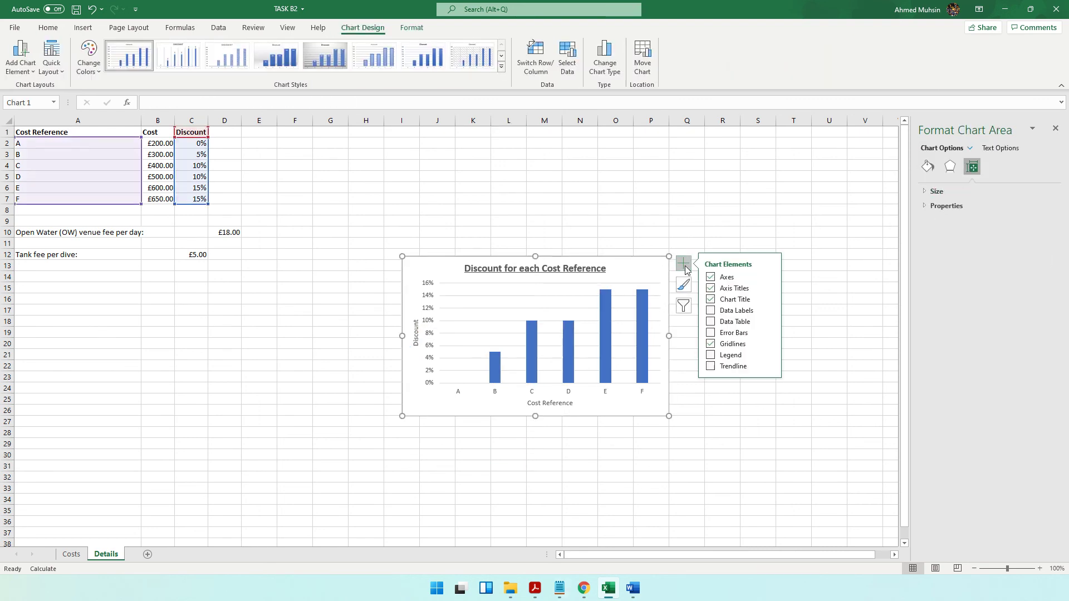
{"action": "left_click", "coordinate": [711, 311]}
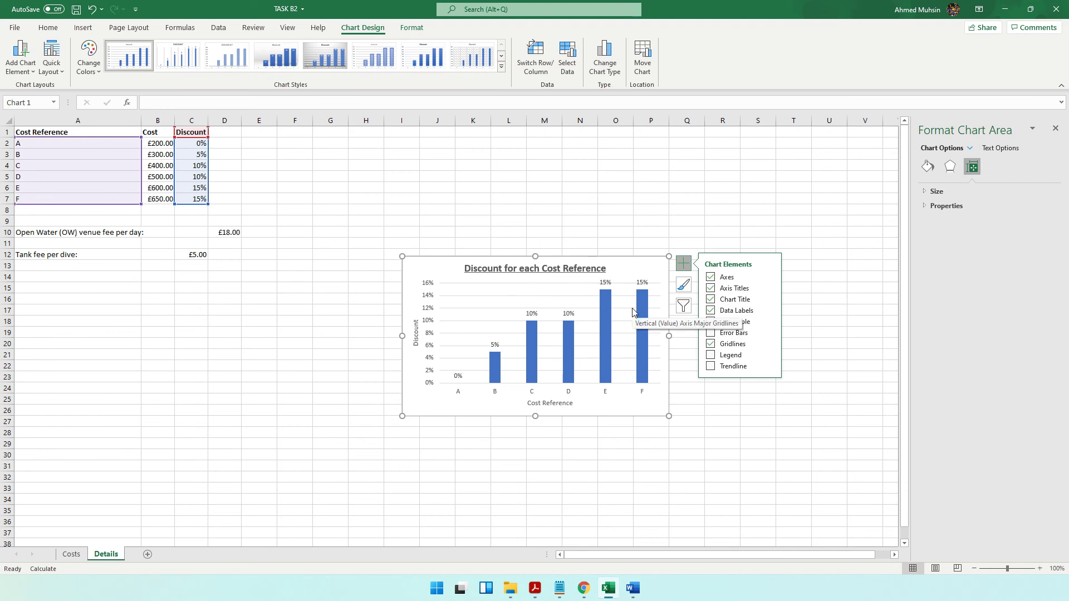
{"action": "left_click", "coordinate": [580, 477]}
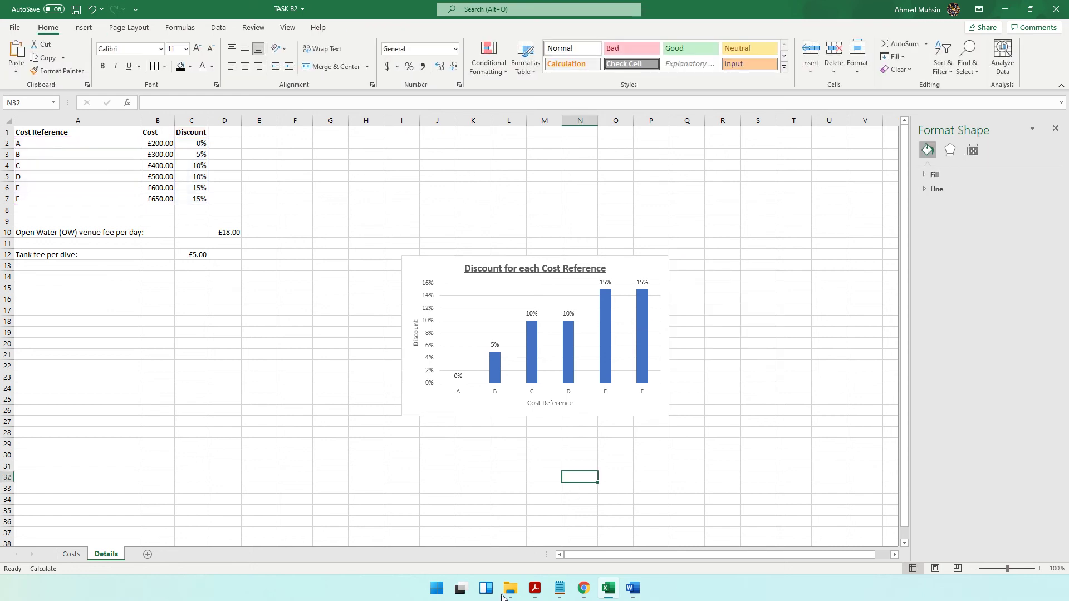
Check the saving instruction for the chart in the exam paper in Acrobat Reader, and save the Excel workbook as CHART
{"action": "left_click", "coordinate": [535, 588]}
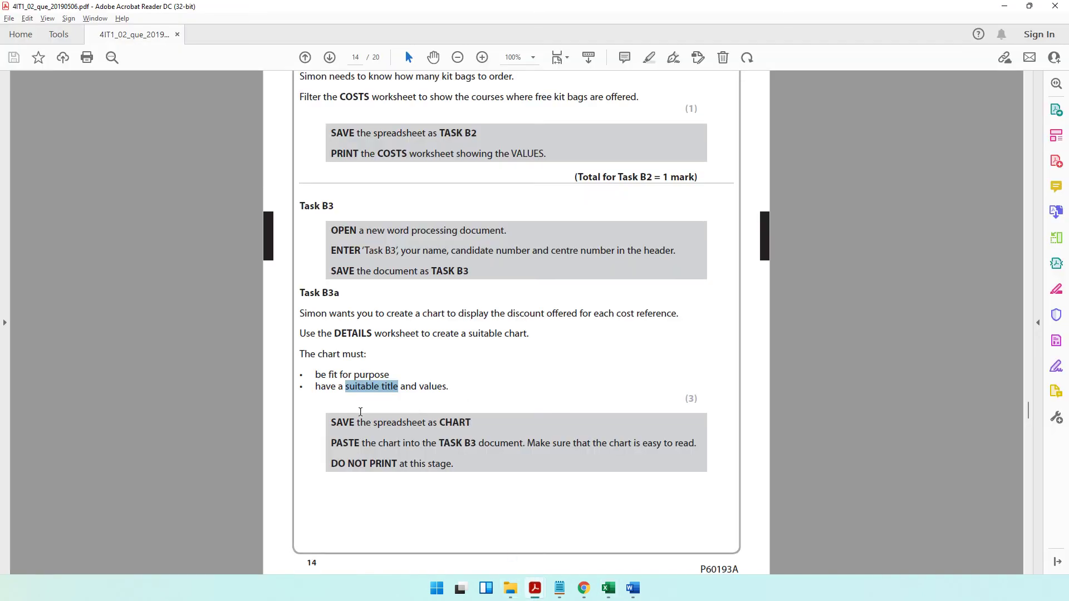
{"action": "left_click_drag", "start_coordinate": [374, 424], "coordinate": [472, 423]}
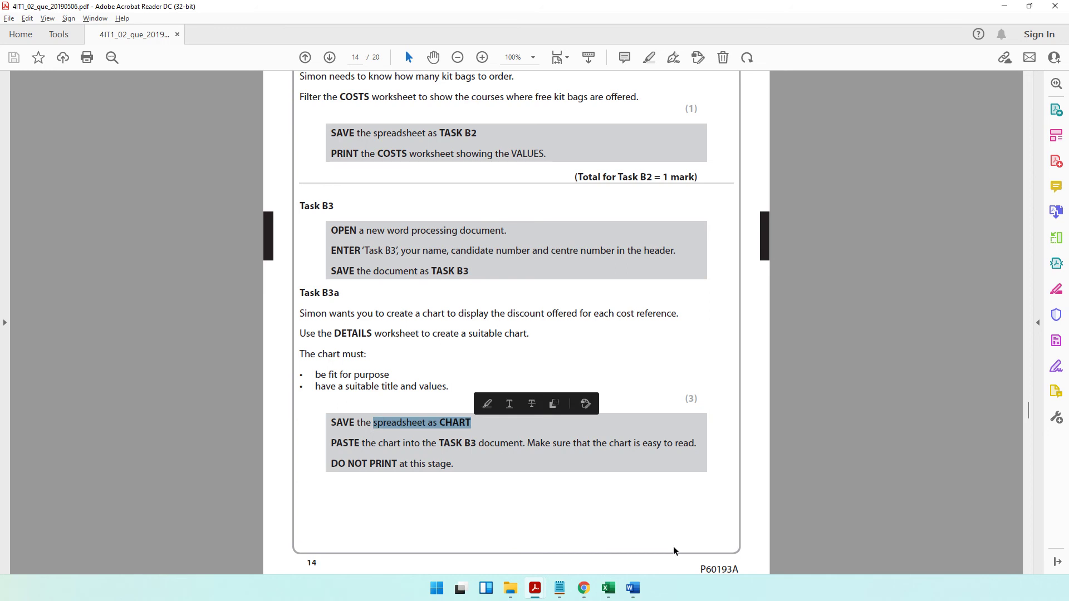
{"action": "left_click", "coordinate": [608, 588]}
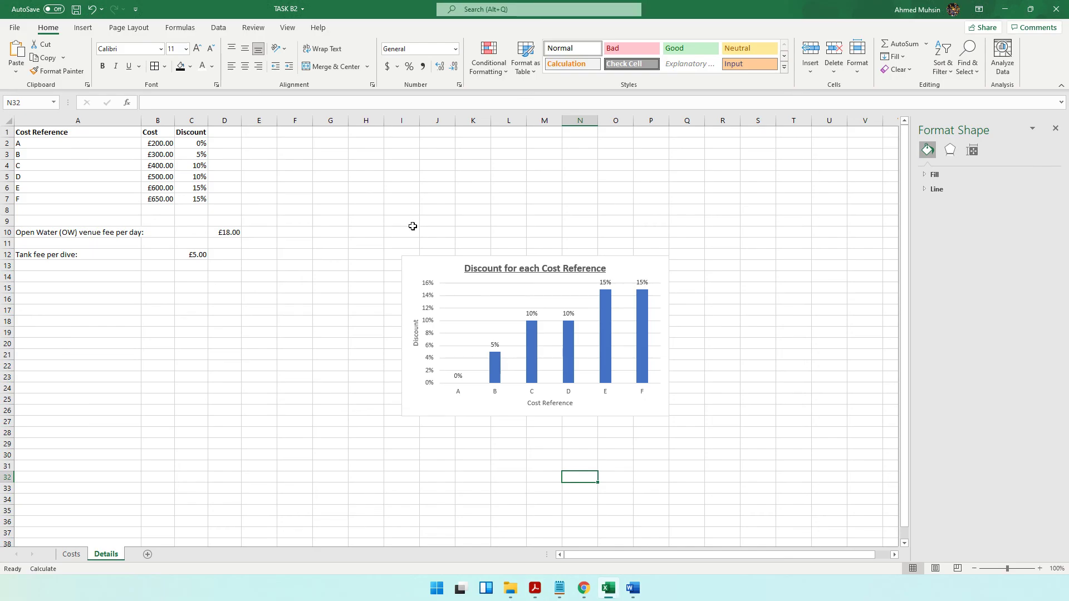
{"action": "key", "text": "F12"}
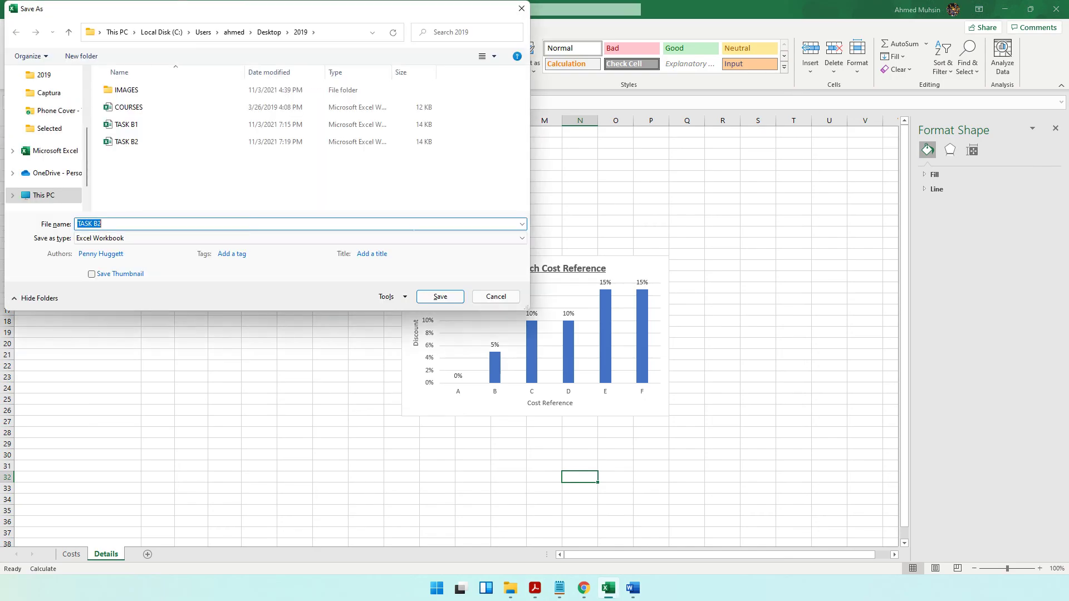
{"action": "type", "text": "CHAR"}
{"action": "key", "text": "Return"}
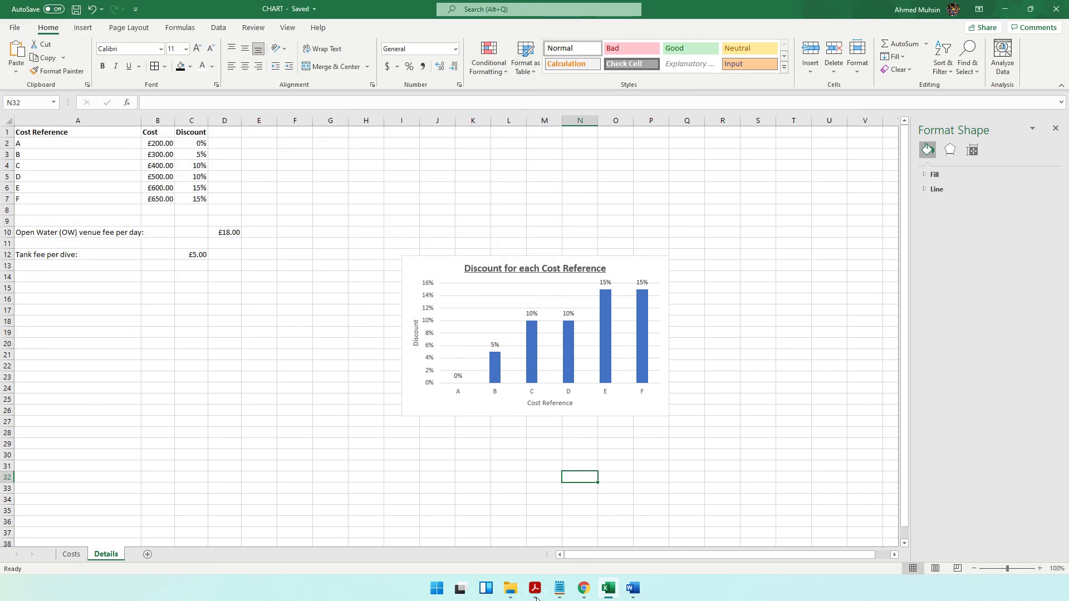
Check the instruction for pasting the chart in the exam paper in Acrobat Reader, and return to the CHART workbook in Excel
{"action": "left_click", "coordinate": [536, 589]}
{"action": "left_click_drag", "start_coordinate": [362, 446], "coordinate": [527, 446]}
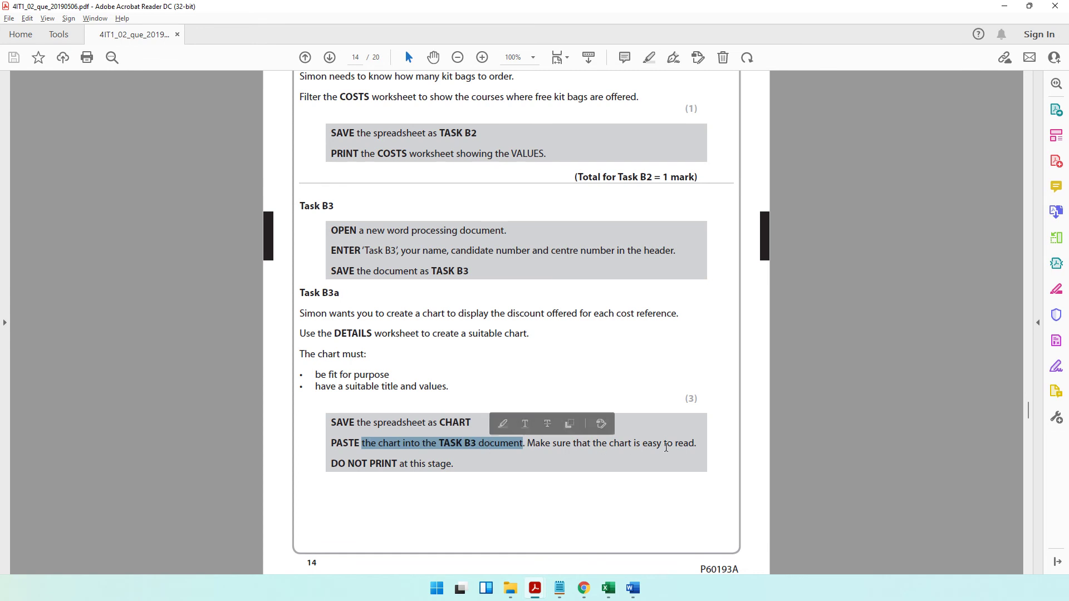
{"action": "left_click", "coordinate": [632, 588]}
{"action": "left_click", "coordinate": [608, 588]}
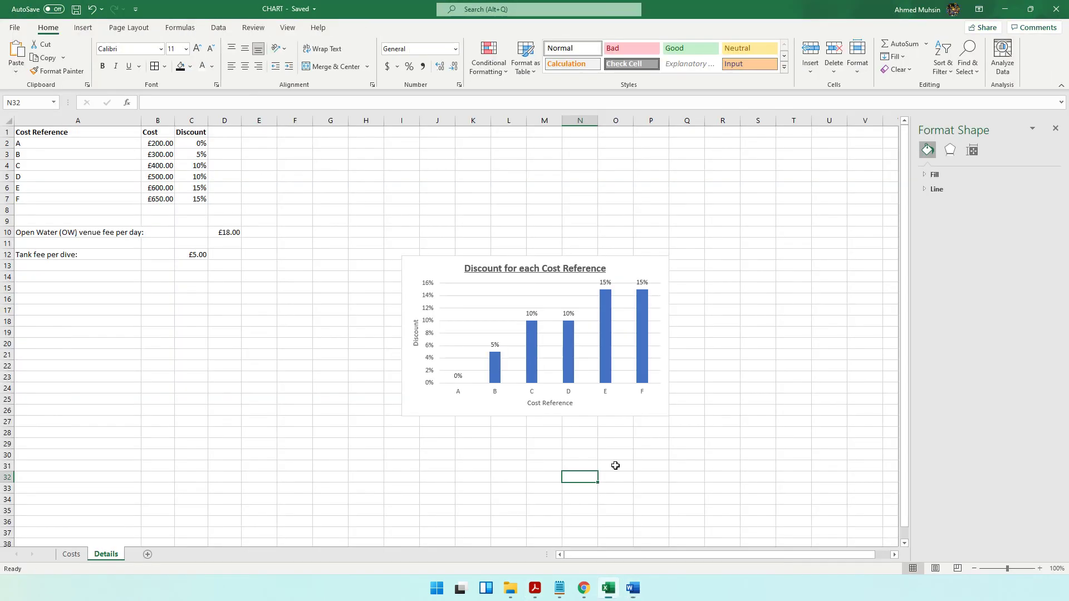
Copy the discount chart and paste it into the body of the TASK B3 document in Word
{"action": "left_click", "coordinate": [655, 273]}
{"action": "right_click", "coordinate": [655, 273]}
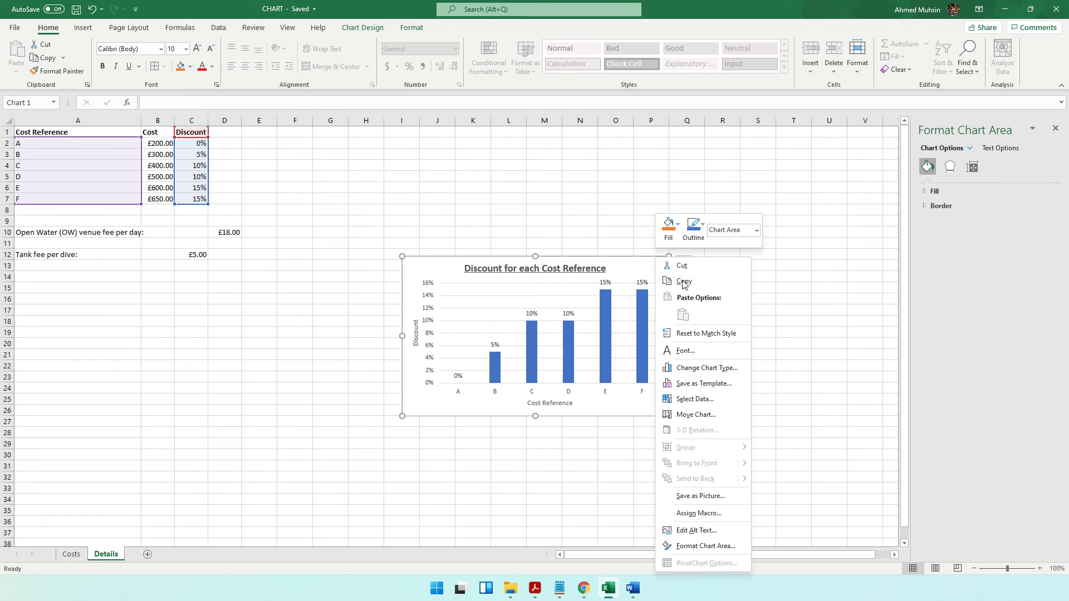
{"action": "left_click", "coordinate": [681, 280]}
{"action": "left_click", "coordinate": [633, 588]}
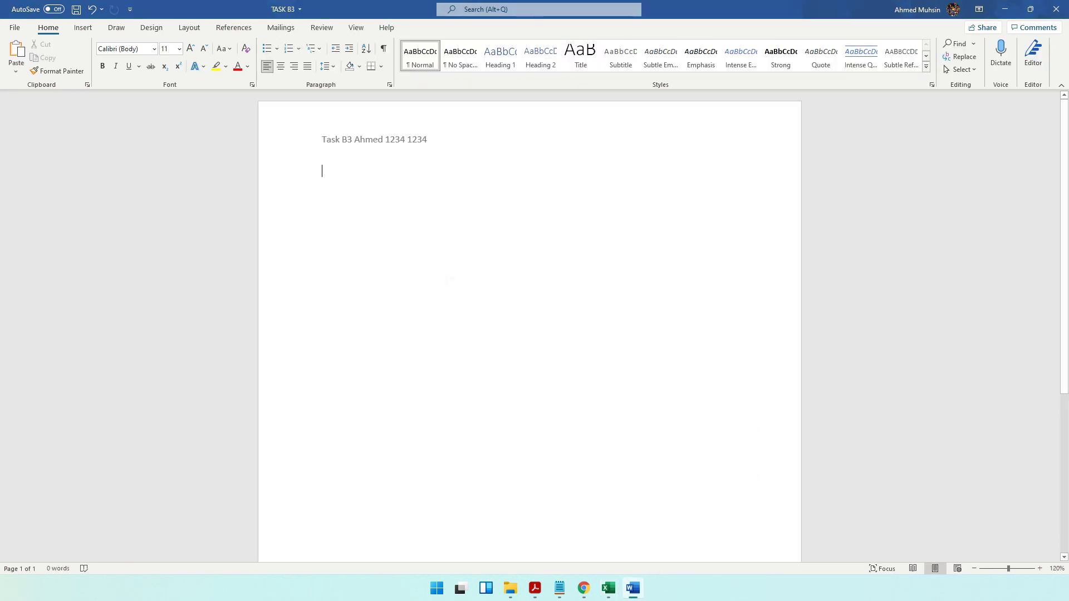
{"action": "right_click", "coordinate": [365, 189]}
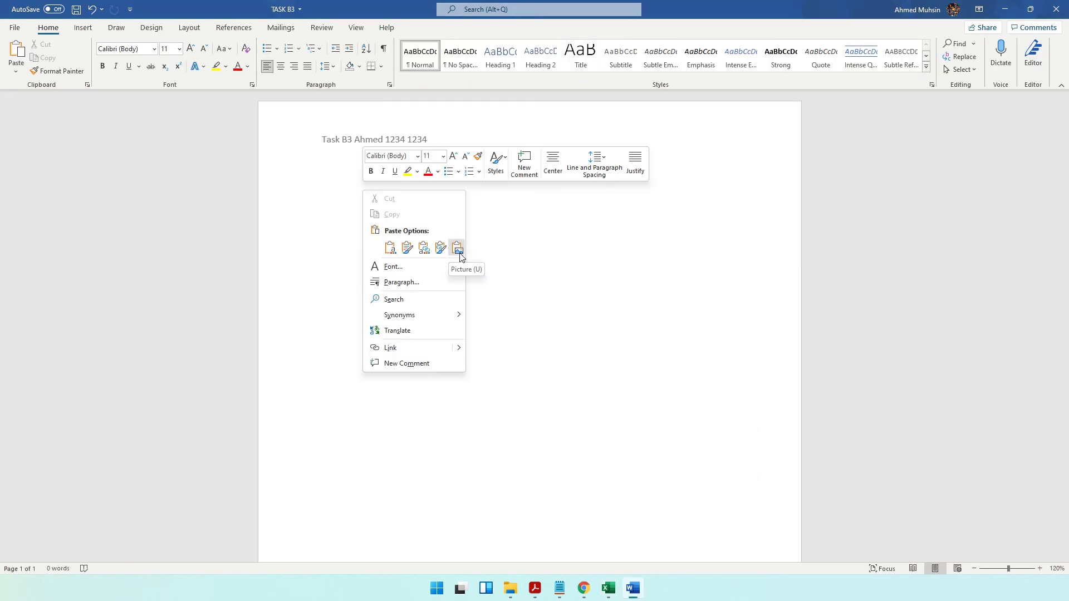
{"action": "left_click", "coordinate": [390, 248]}
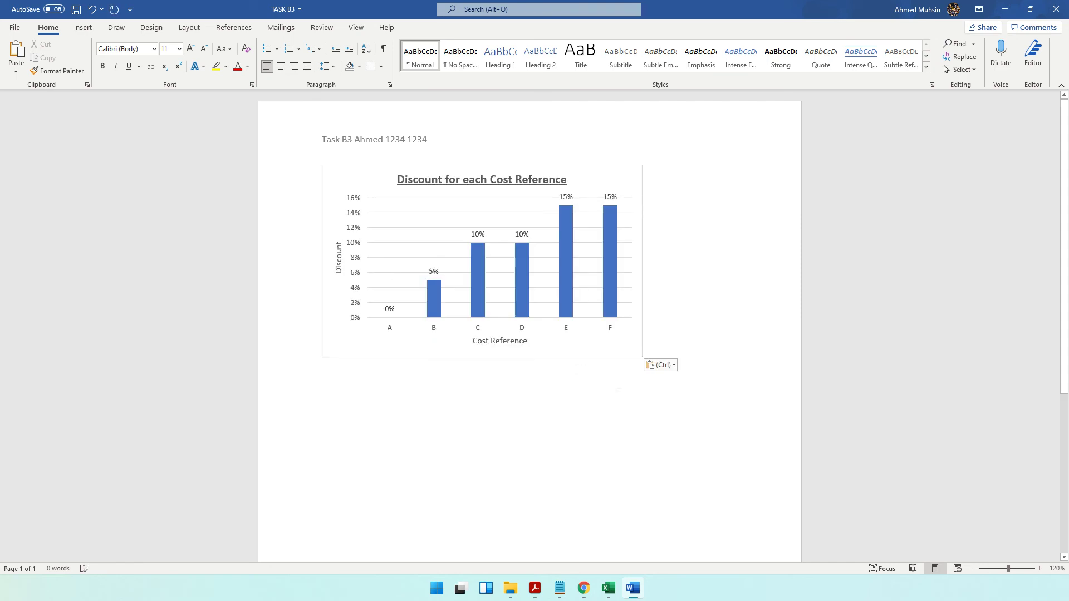
{"action": "left_click", "coordinate": [974, 569]}
{"action": "left_click", "coordinate": [975, 569]}
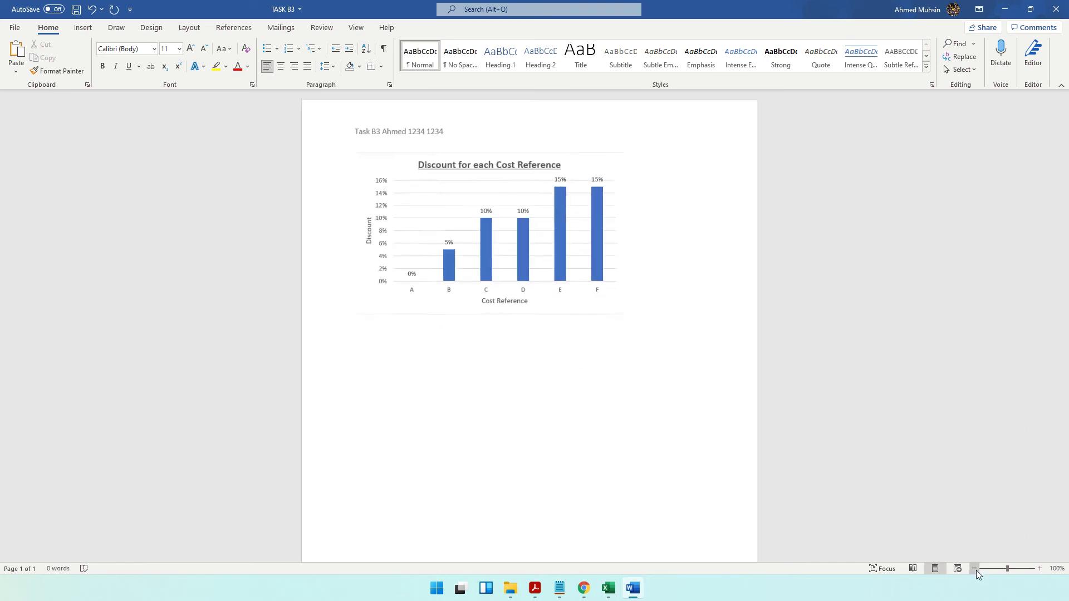
{"action": "left_click", "coordinate": [974, 569]}
{"action": "left_click", "coordinate": [975, 569]}
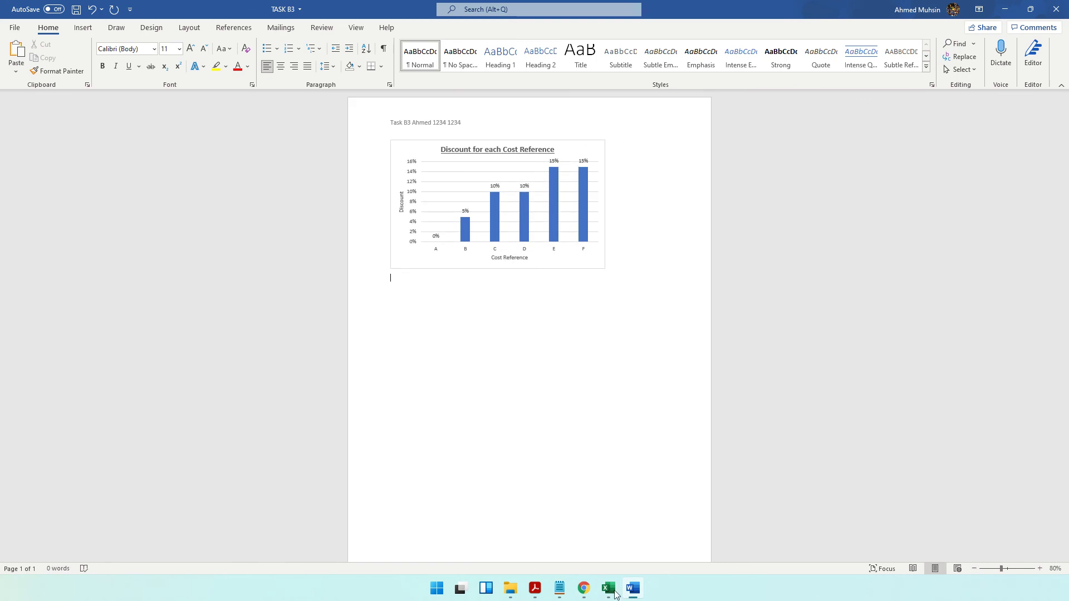
Read the Task B3b instructions in the exam paper in Acrobat Reader, and open the Costs worksheet in Excel
{"action": "left_click", "coordinate": [535, 588]}
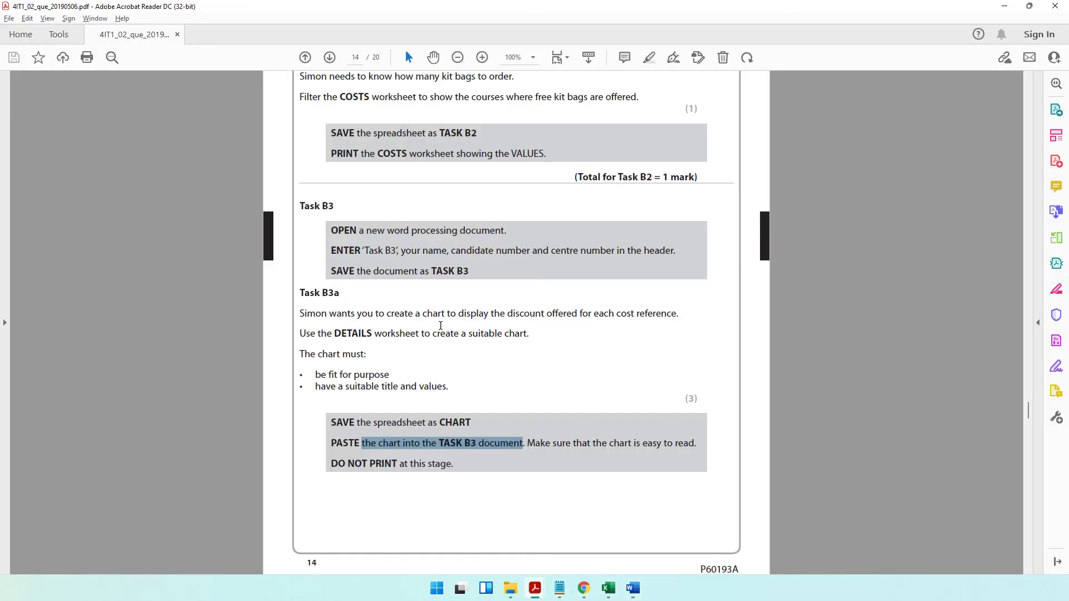
{"action": "scroll", "coordinate": [445, 358], "scroll_direction": "down", "scroll_amount": 5}
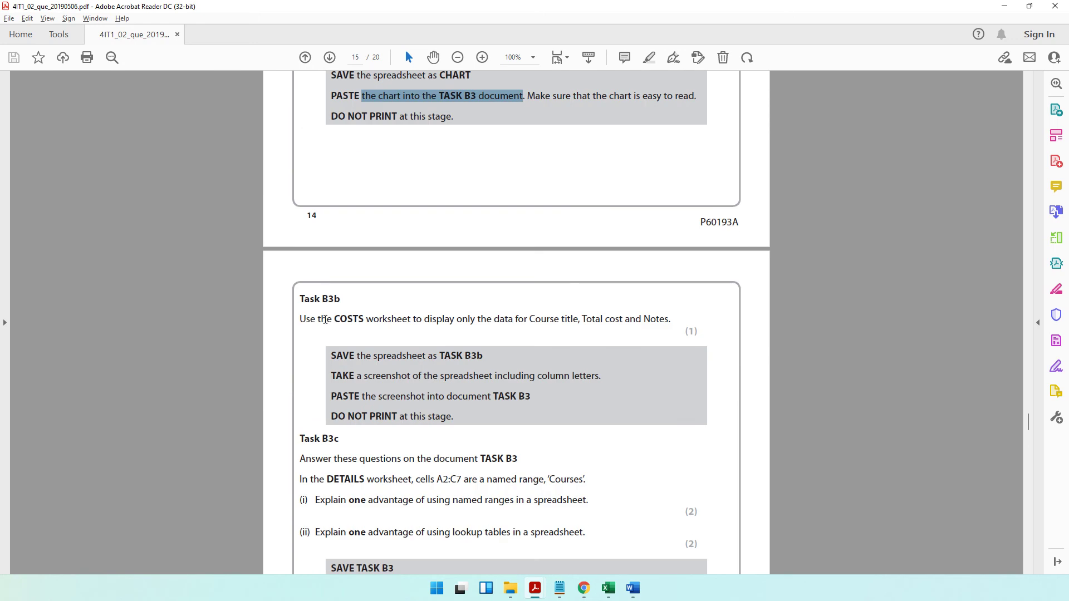
{"action": "left_click_drag", "start_coordinate": [333, 321], "coordinate": [662, 327]}
{"action": "scroll", "coordinate": [420, 332], "scroll_direction": "down", "scroll_amount": 2}
{"action": "scroll", "coordinate": [420, 332], "scroll_direction": "down", "scroll_amount": 2}
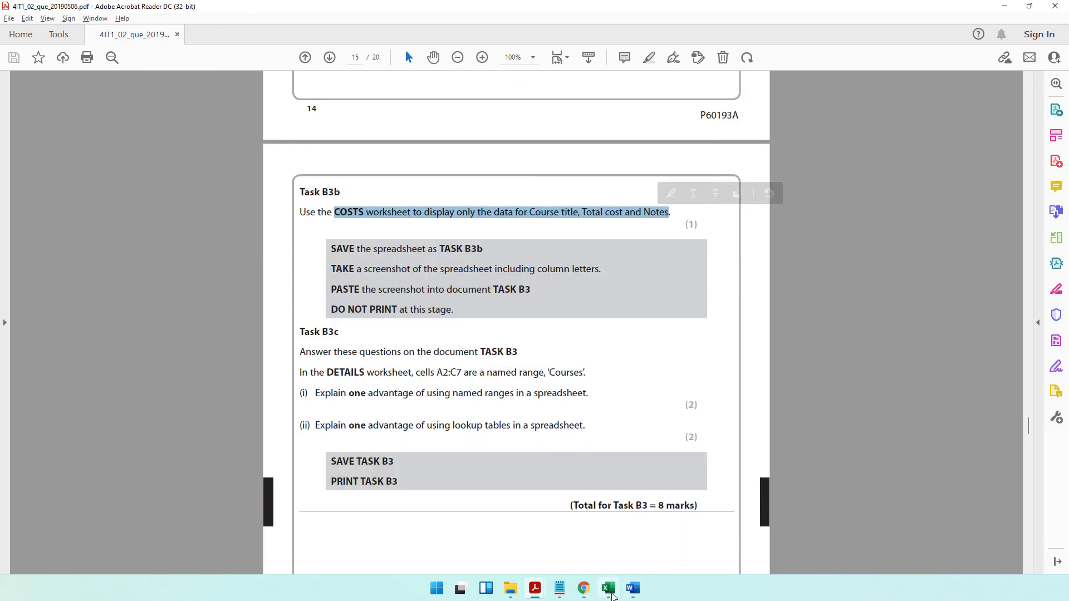
{"action": "left_click", "coordinate": [608, 588]}
{"action": "left_click", "coordinate": [75, 555]}
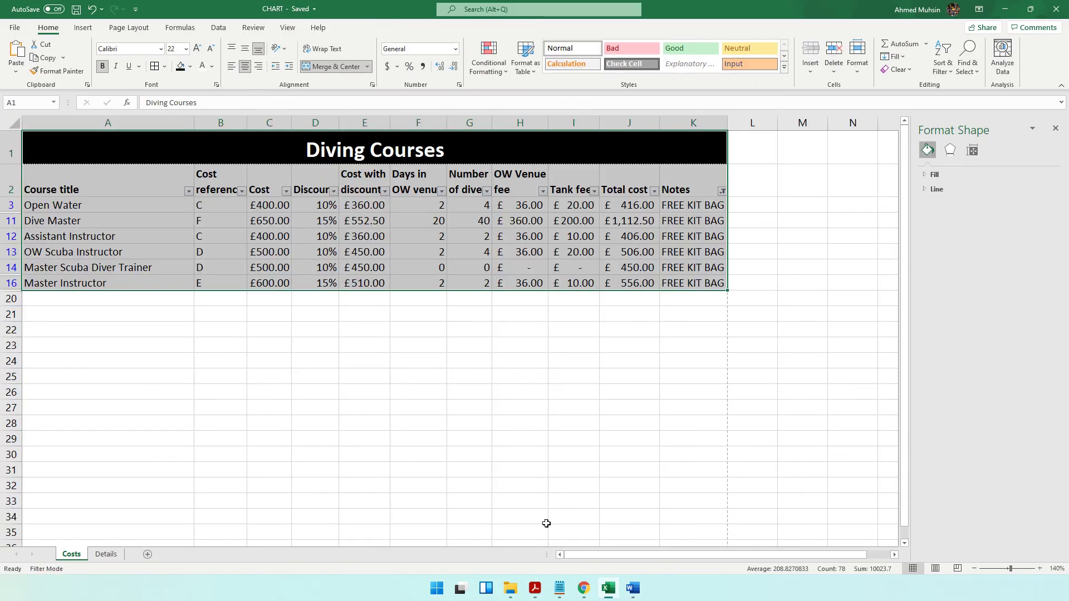
Check the Task B3b display instruction in the exam paper in Acrobat Reader, and return to the Costs worksheet in Excel
{"action": "left_click", "coordinate": [535, 588]}
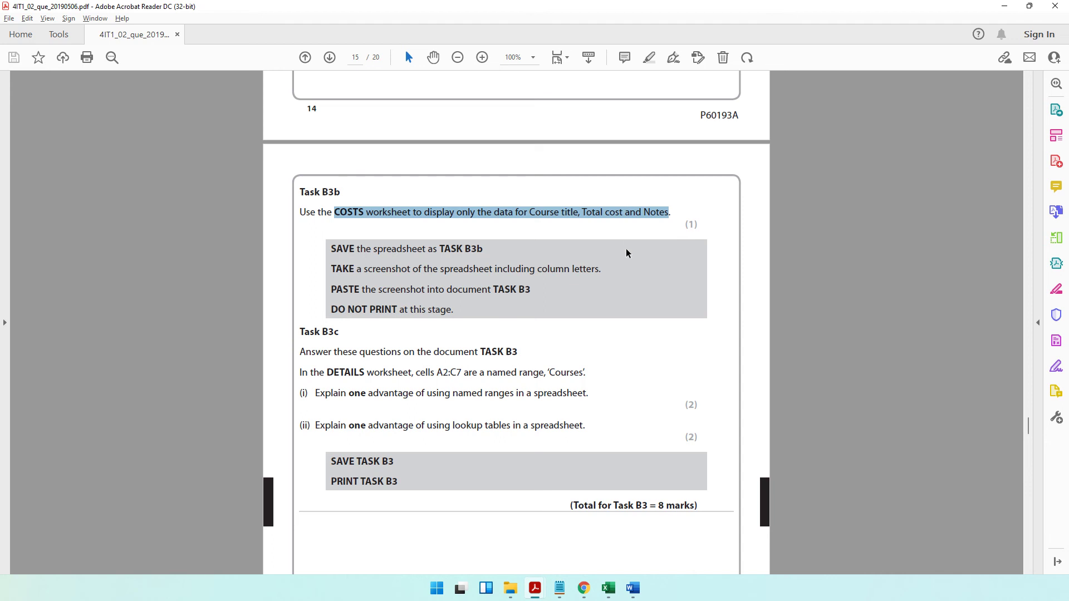
{"action": "left_click", "coordinate": [608, 588]}
{"action": "left_click", "coordinate": [184, 235]}
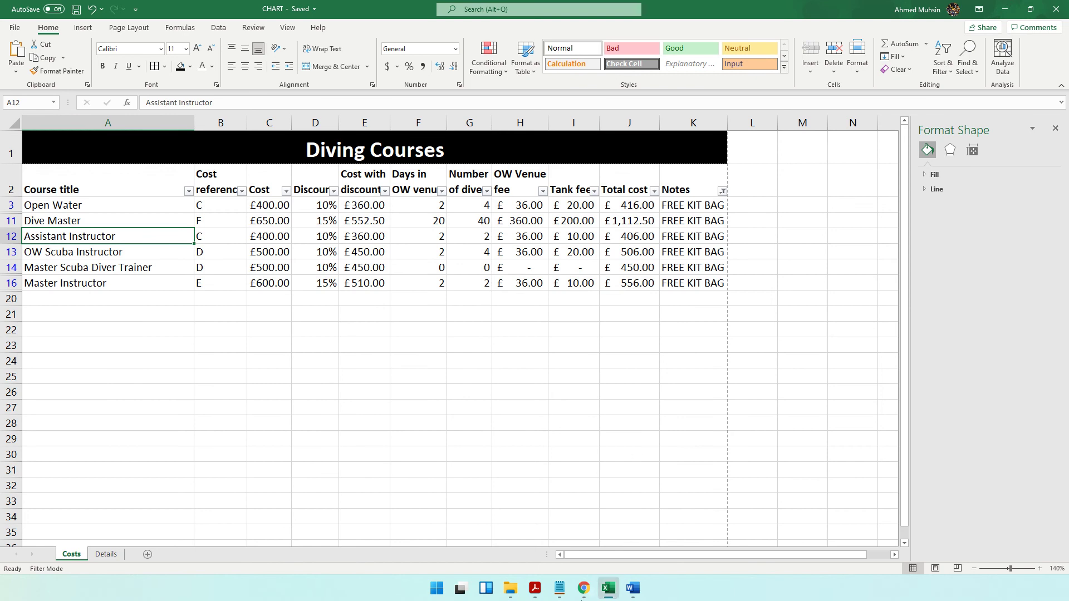
{"action": "left_click", "coordinate": [535, 588]}
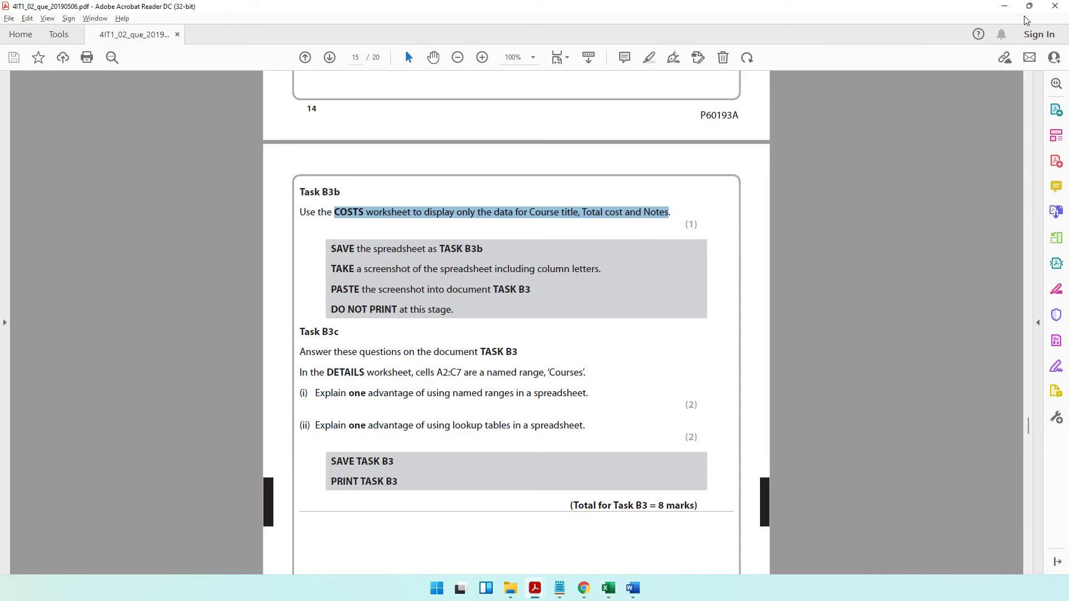
{"action": "left_click", "coordinate": [608, 588]}
Hide columns B through I in the Costs worksheet, leaving Course title, Total cost and Notes
{"action": "left_click_drag", "start_coordinate": [221, 122], "coordinate": [607, 165]}
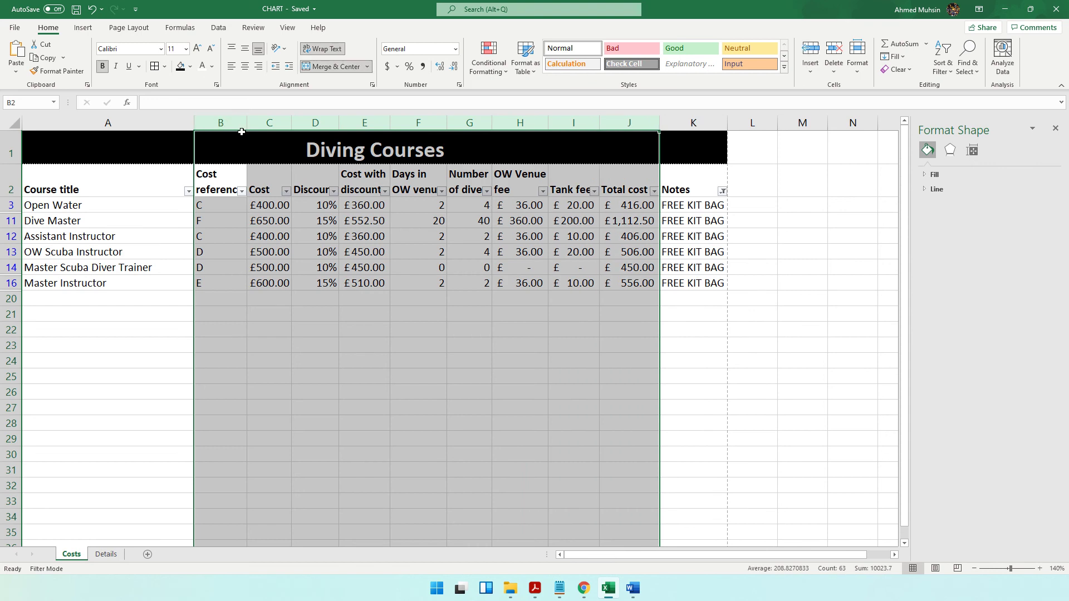
{"action": "left_click_drag", "start_coordinate": [242, 128], "coordinate": [570, 135]}
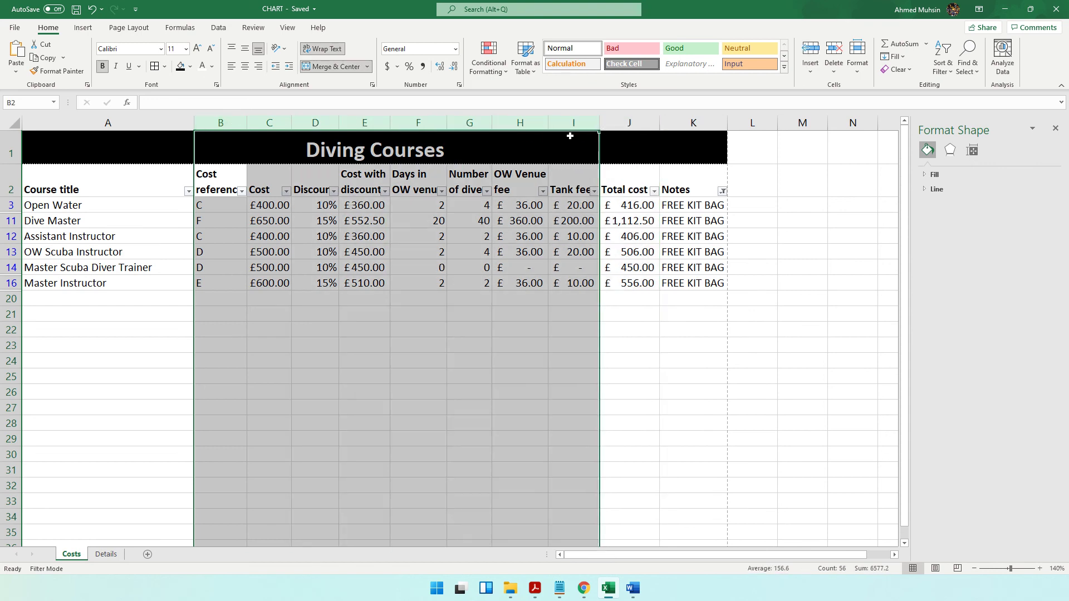
{"action": "right_click", "coordinate": [572, 138]}
{"action": "key", "text": "Escape"}
{"action": "left_click_drag", "start_coordinate": [221, 123], "coordinate": [571, 118]}
{"action": "right_click", "coordinate": [572, 119]}
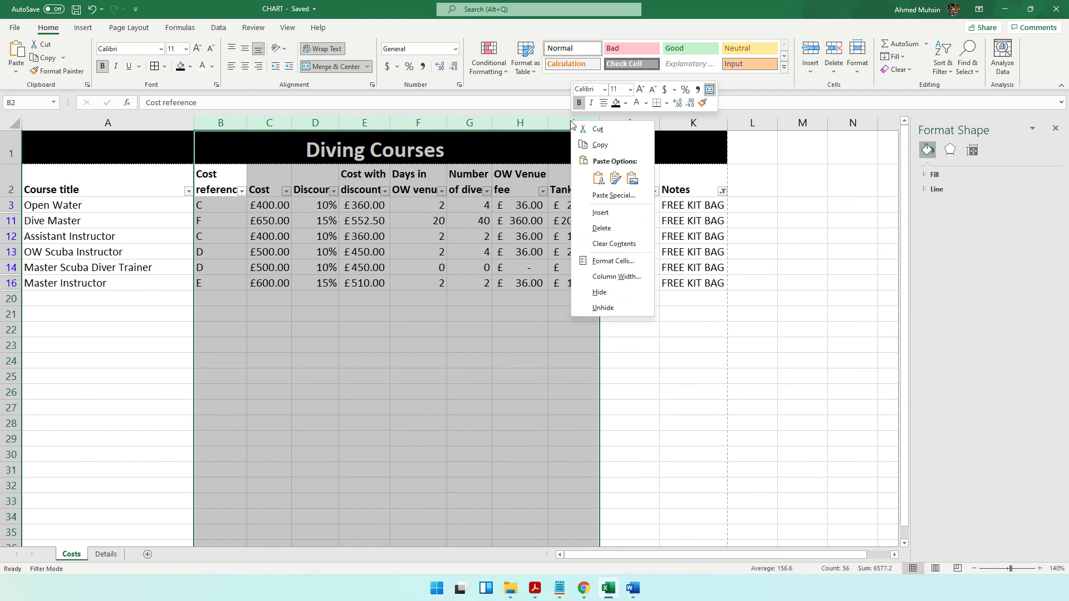
{"action": "left_click", "coordinate": [599, 291]}
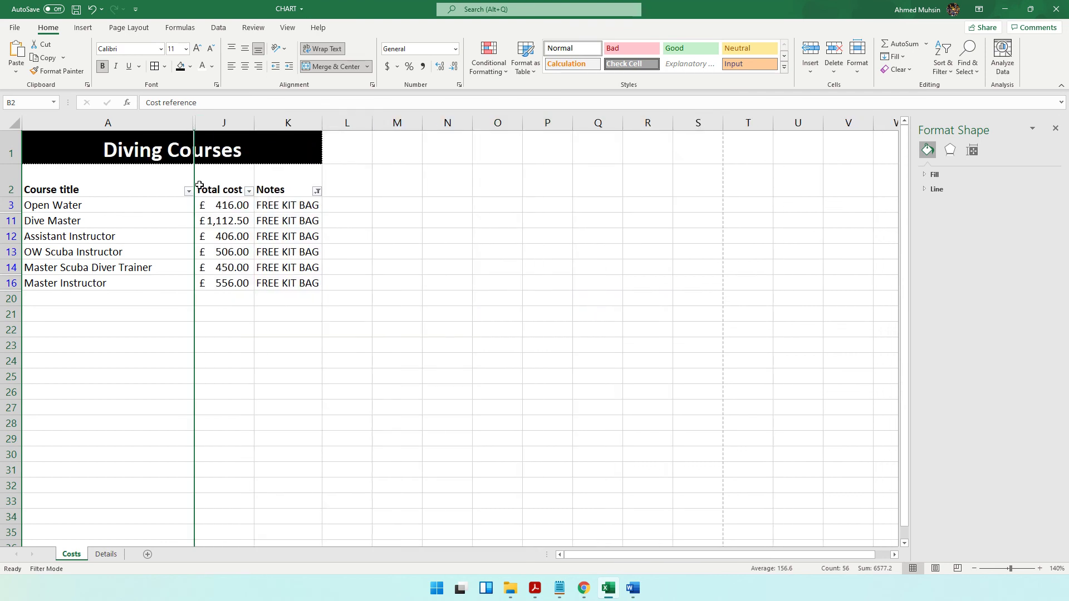
{"action": "left_click", "coordinate": [363, 450]}
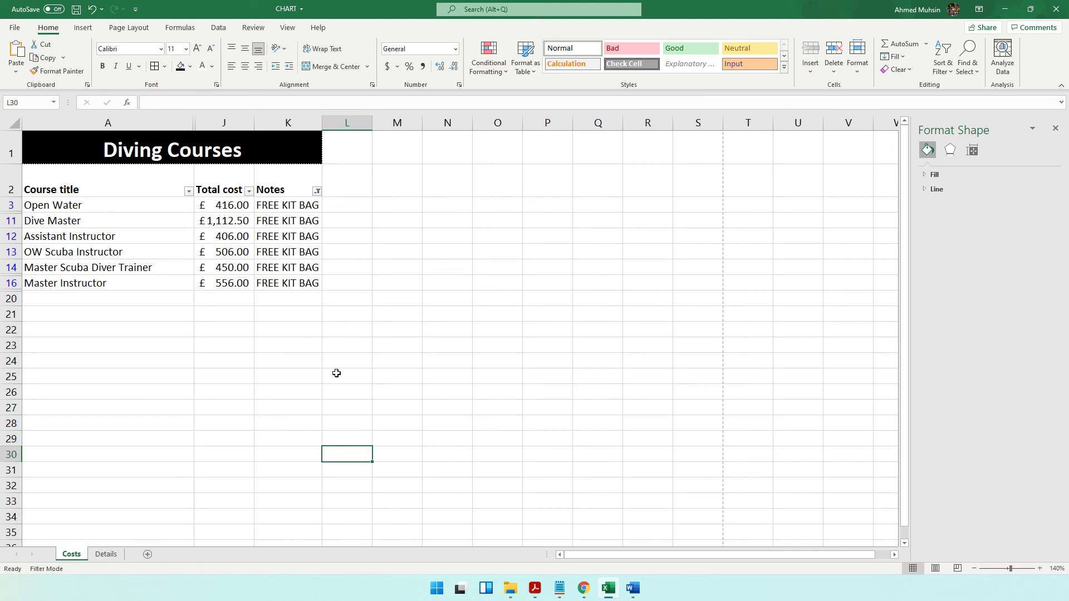
Unhide columns G, H and I in the Costs worksheet, and hide them again
{"action": "double_click", "coordinate": [195, 127]}
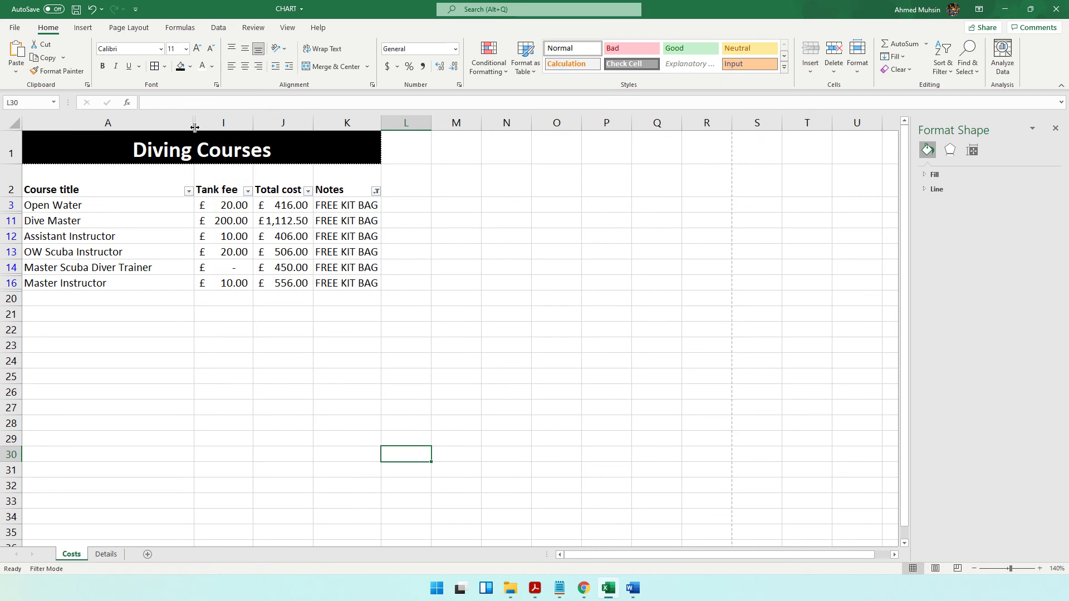
{"action": "double_click", "coordinate": [195, 128]}
{"action": "double_click", "coordinate": [195, 128]}
{"action": "left_click_drag", "start_coordinate": [212, 123], "coordinate": [343, 213]}
{"action": "right_click", "coordinate": [342, 213]}
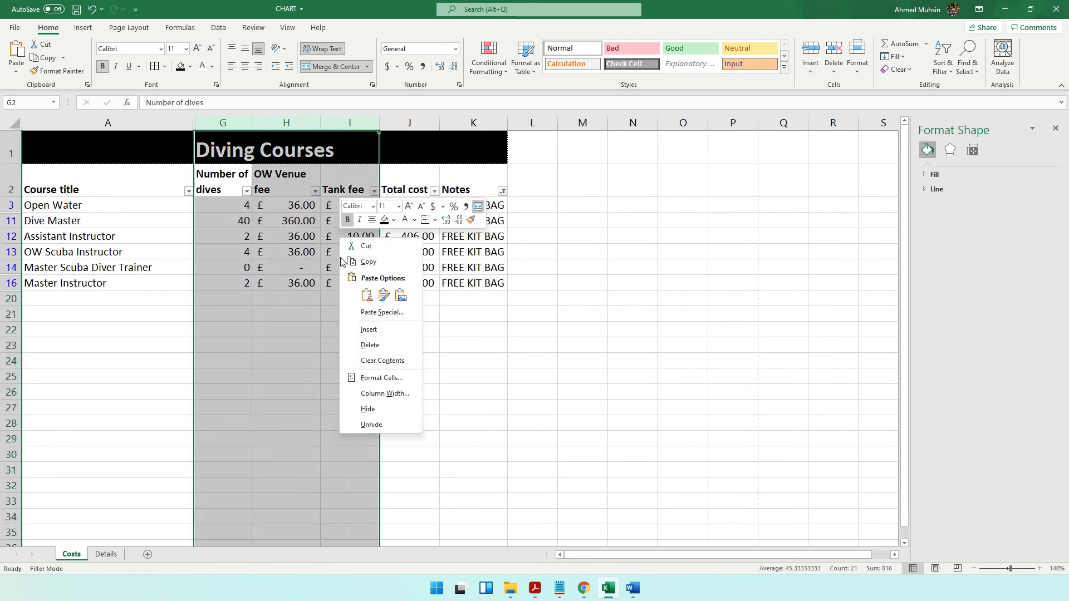
{"action": "left_click", "coordinate": [351, 393]}
{"action": "left_click", "coordinate": [247, 237]}
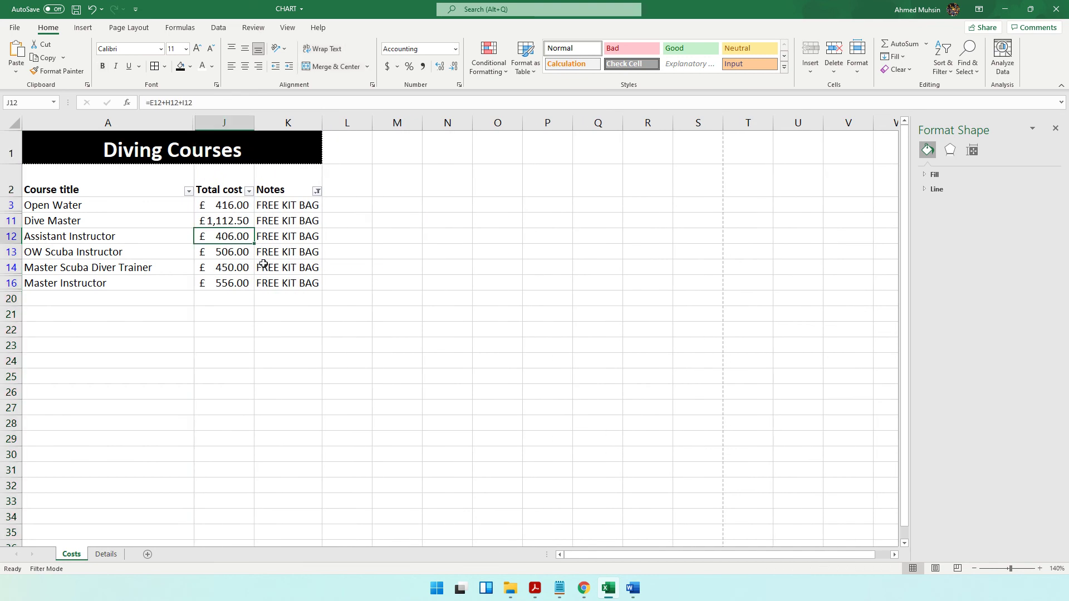
Check the Task B3b file name in the exam paper in Acrobat Reader, and save the Excel workbook as TASK B3b
{"action": "left_click", "coordinate": [534, 588]}
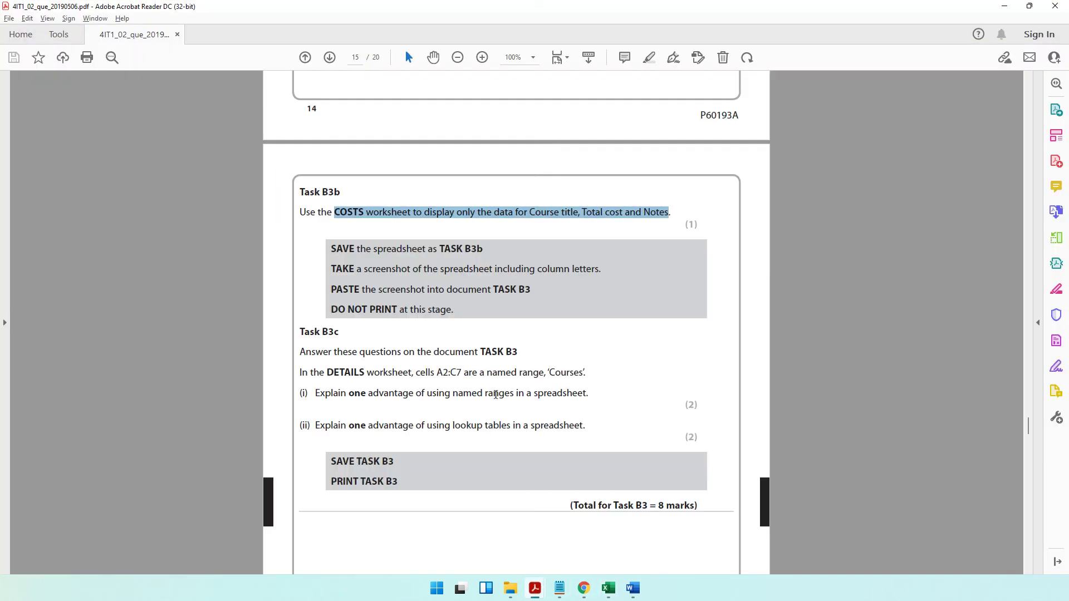
{"action": "left_click_drag", "start_coordinate": [440, 249], "coordinate": [483, 249]}
{"action": "left_click", "coordinate": [608, 591]}
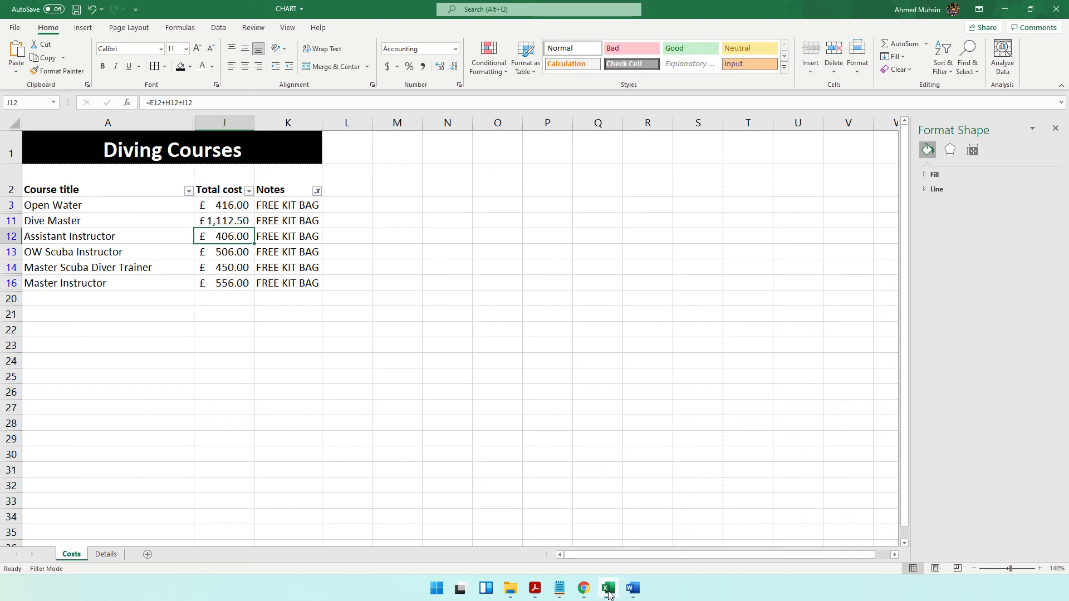
{"action": "key", "text": "F12"}
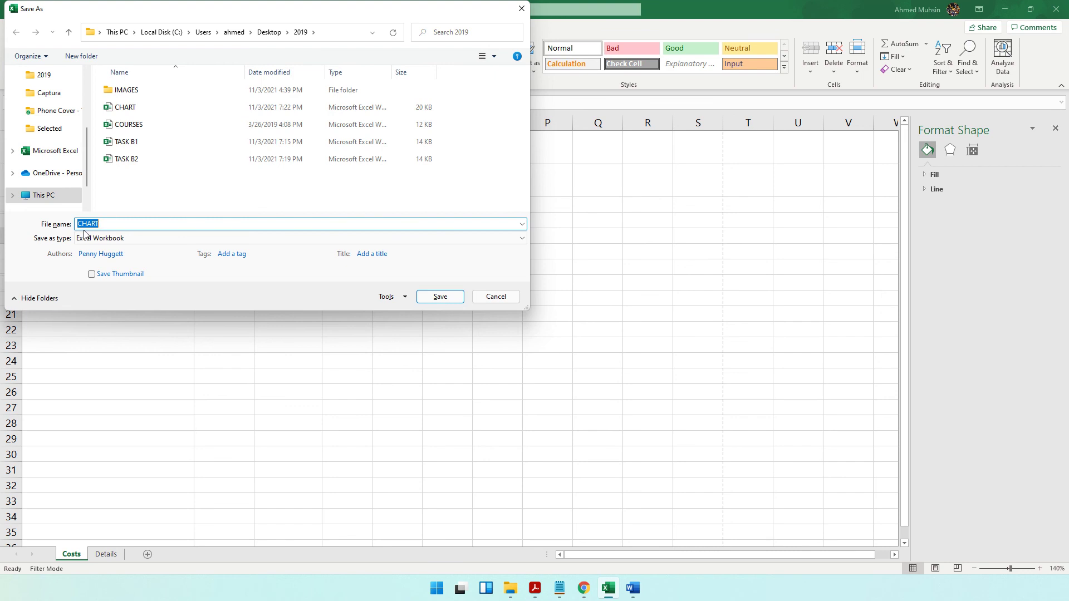
{"action": "type", "text": "TASK B3b"}
{"action": "key", "text": "Return"}
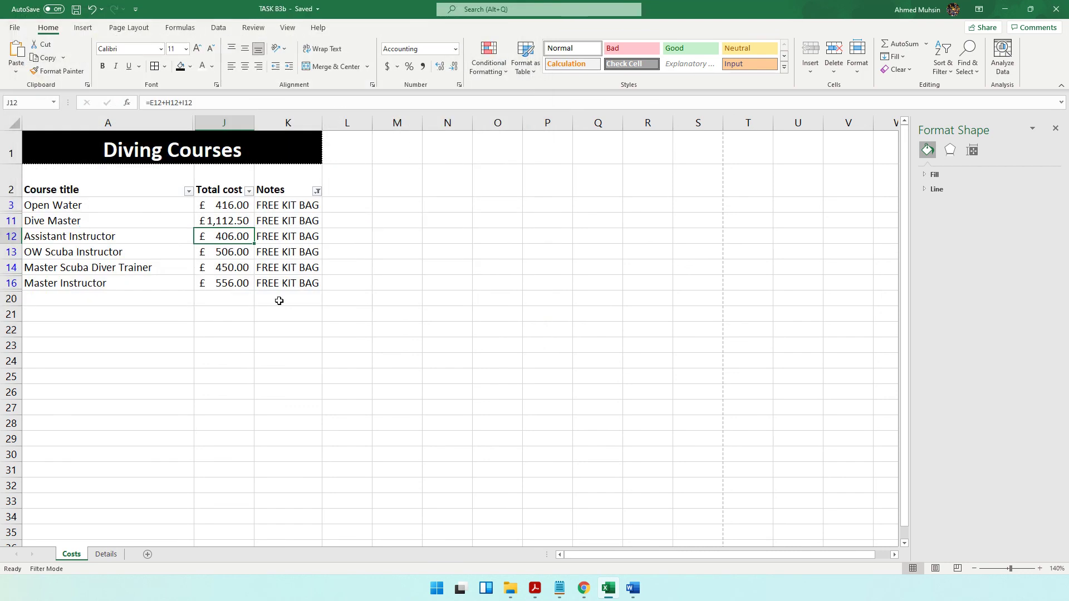
Read the instructions for taking and pasting the screenshot in the exam paper in Acrobat Reader, and return to the TASK B3b workbook in Excel
{"action": "left_click", "coordinate": [536, 587]}
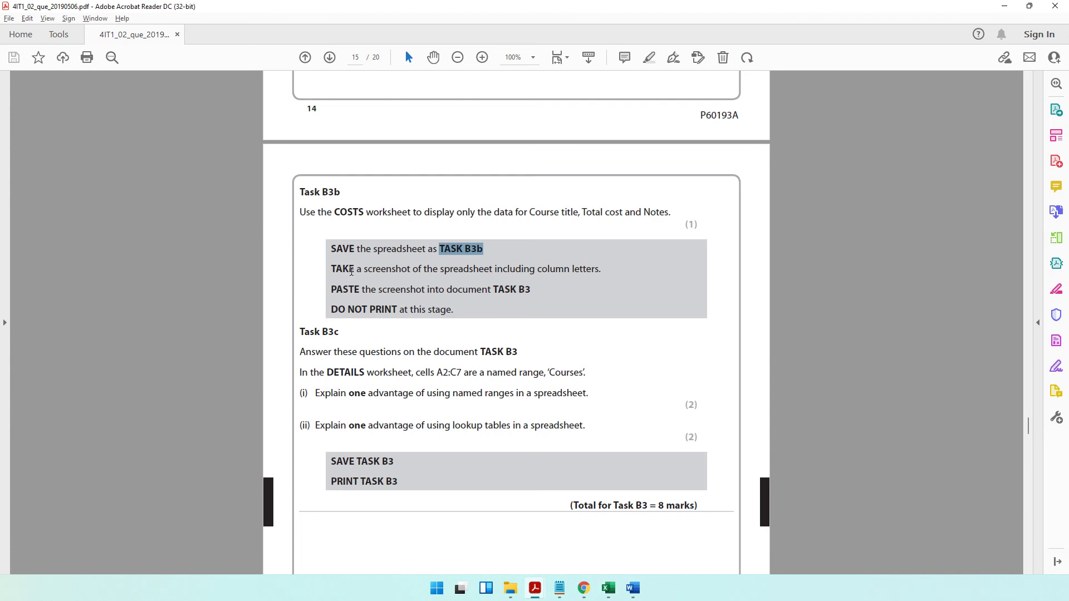
{"action": "left_click_drag", "start_coordinate": [332, 269], "coordinate": [600, 270]}
{"action": "left_click_drag", "start_coordinate": [354, 290], "coordinate": [530, 290]}
{"action": "left_click", "coordinate": [609, 587]}
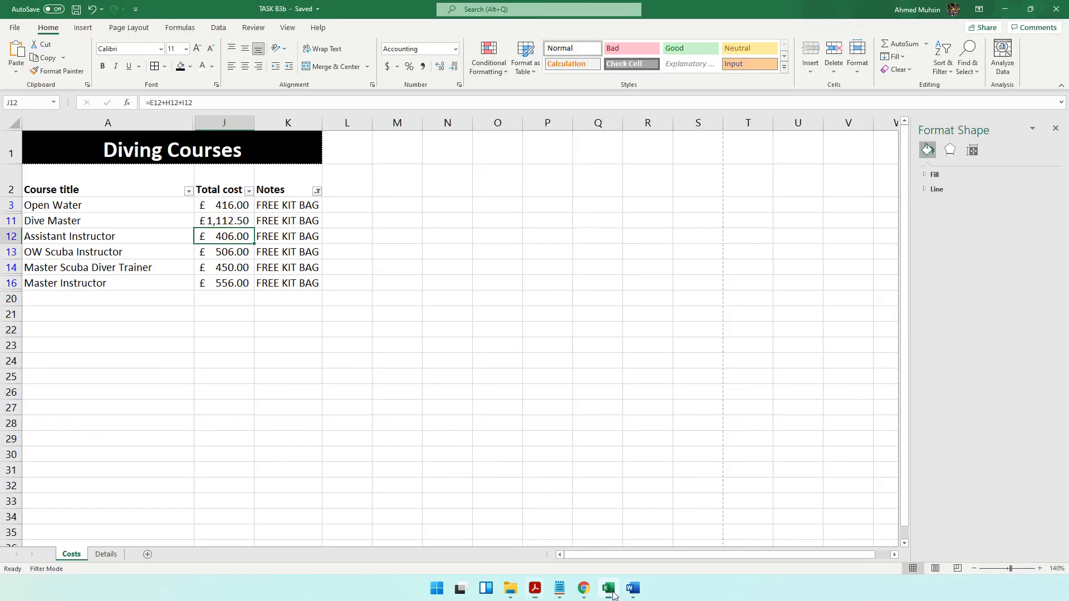
Take a screenshot of the Costs worksheet including column letters, and paste it below the chart in the TASK B3 document in Word
{"action": "left_click", "coordinate": [239, 367]}
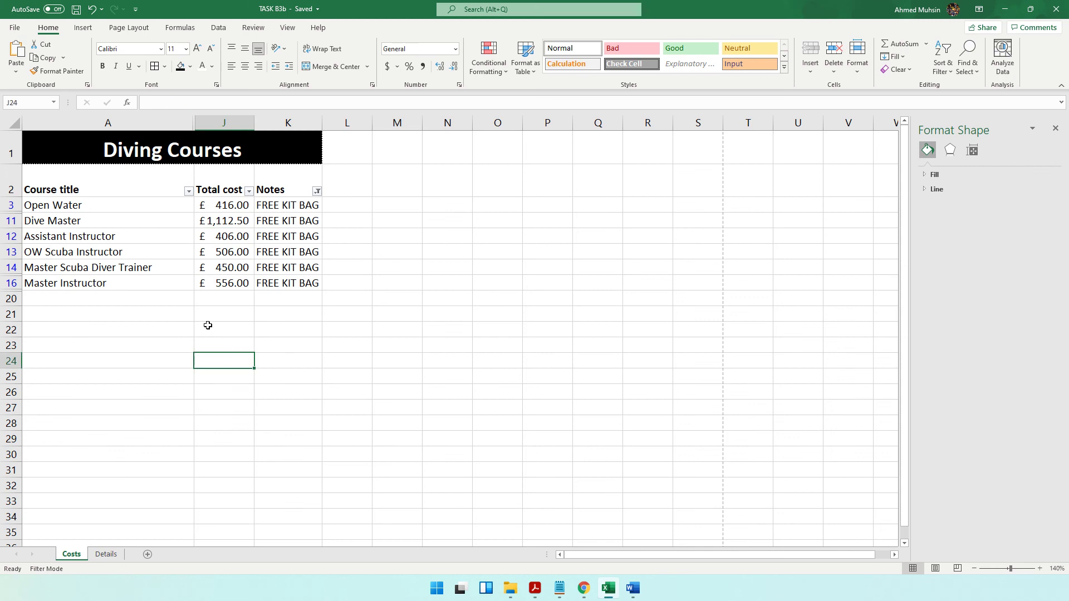
{"action": "left_click", "coordinate": [633, 587]}
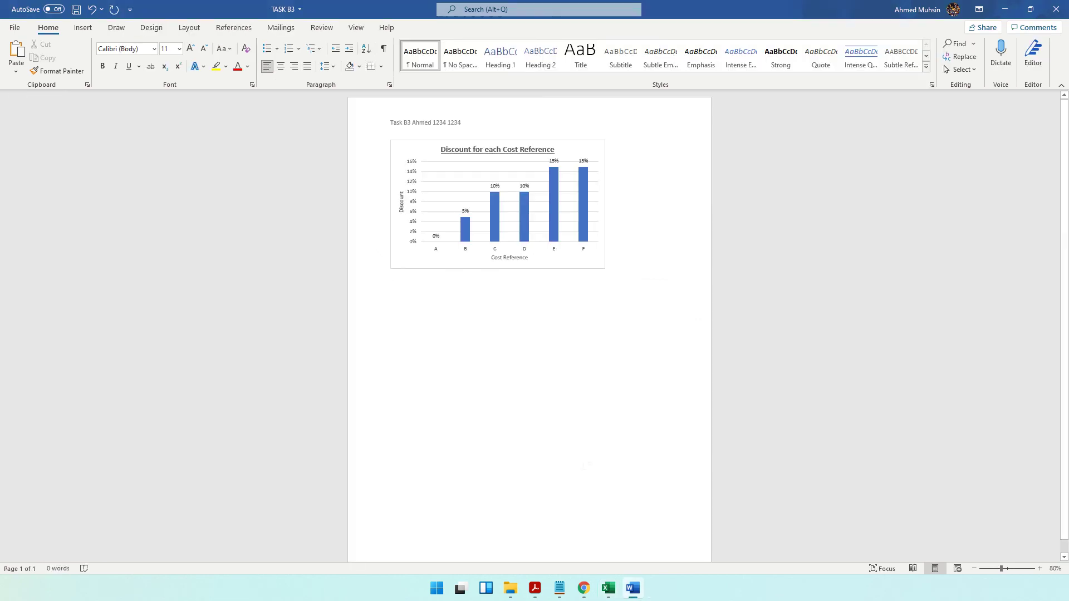
{"action": "key", "text": "ctrl+v"}
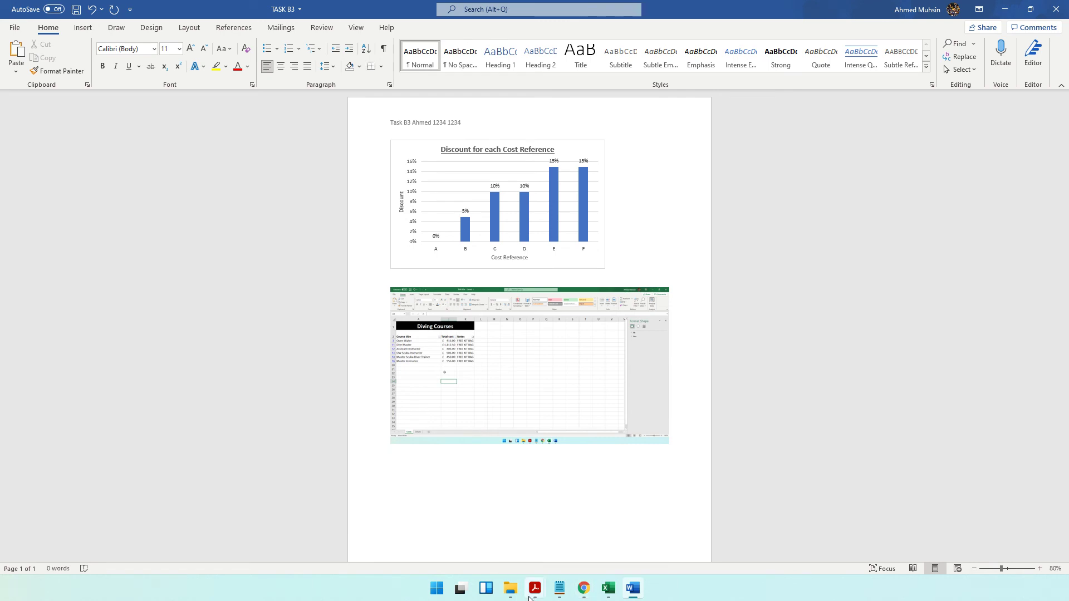
Read the Task B3c instructions about the Courses named range in the exam paper in Acrobat Reader
{"action": "left_click", "coordinate": [533, 586]}
{"action": "left_click_drag", "start_coordinate": [334, 352], "coordinate": [530, 355]}
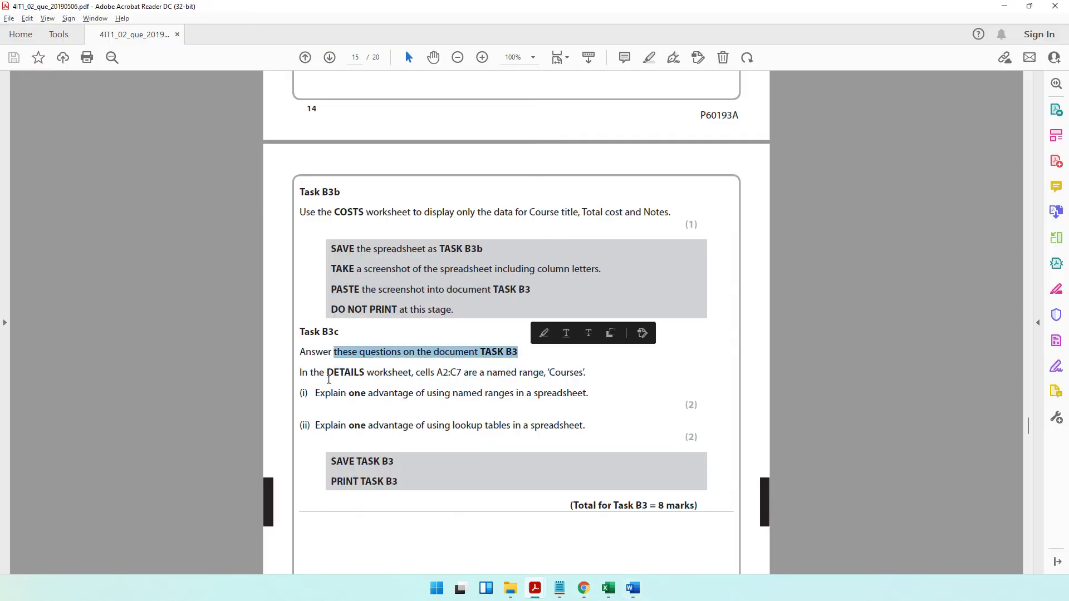
{"action": "left_click_drag", "start_coordinate": [328, 373], "coordinate": [574, 374]}
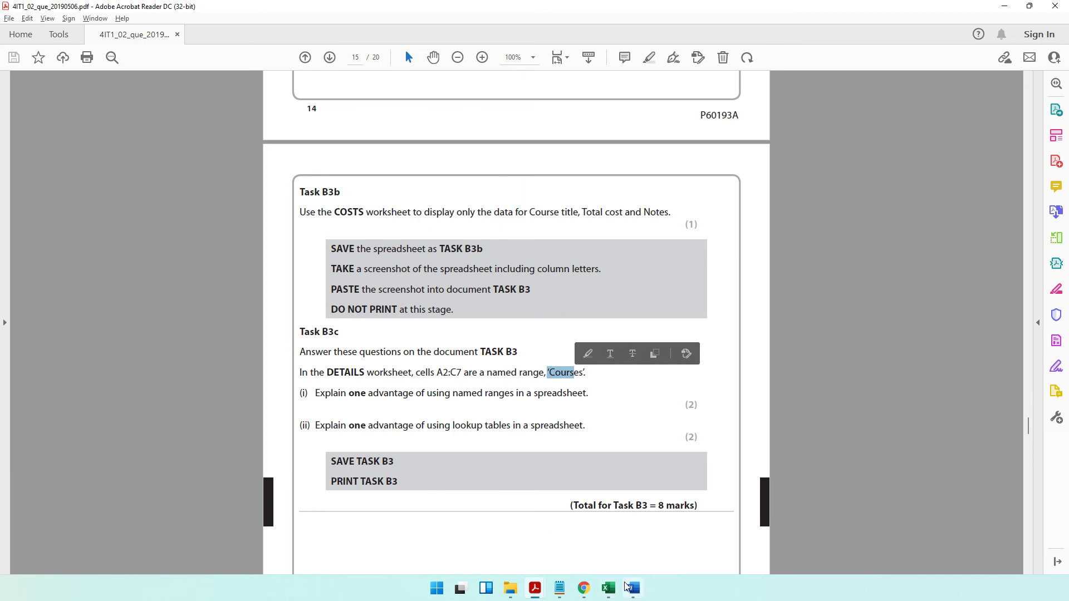
Examine the named range Courses in cells A2:C7 of the Details worksheet in Excel
{"action": "left_click", "coordinate": [609, 589]}
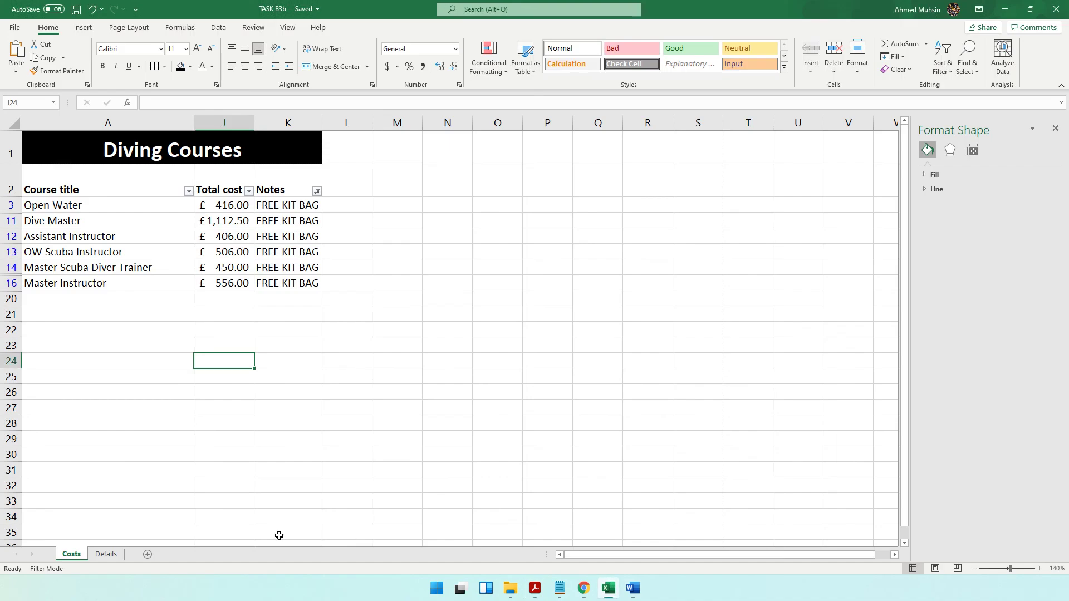
{"action": "left_click", "coordinate": [106, 555]}
{"action": "left_click", "coordinate": [87, 136]}
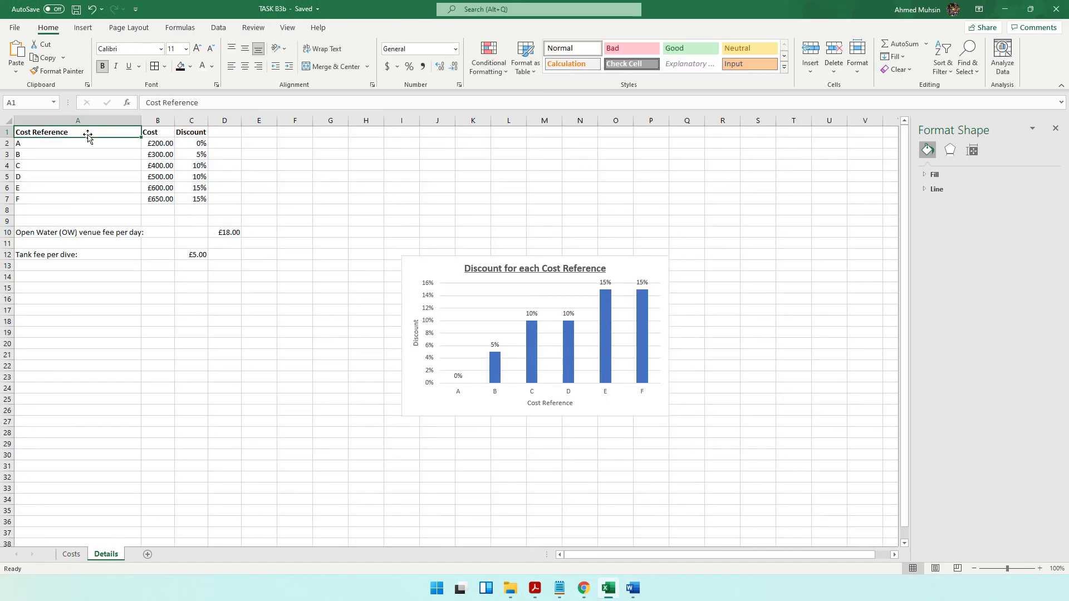
{"action": "left_click_drag", "start_coordinate": [87, 137], "coordinate": [189, 202]}
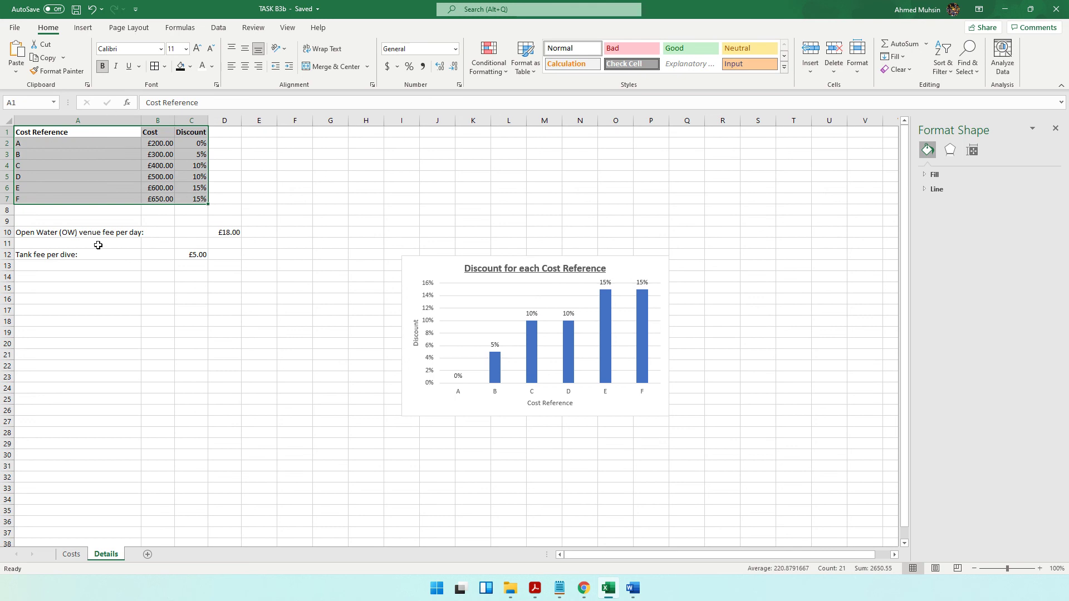
{"action": "left_click", "coordinate": [124, 175]}
{"action": "left_click_drag", "start_coordinate": [61, 147], "coordinate": [203, 200]}
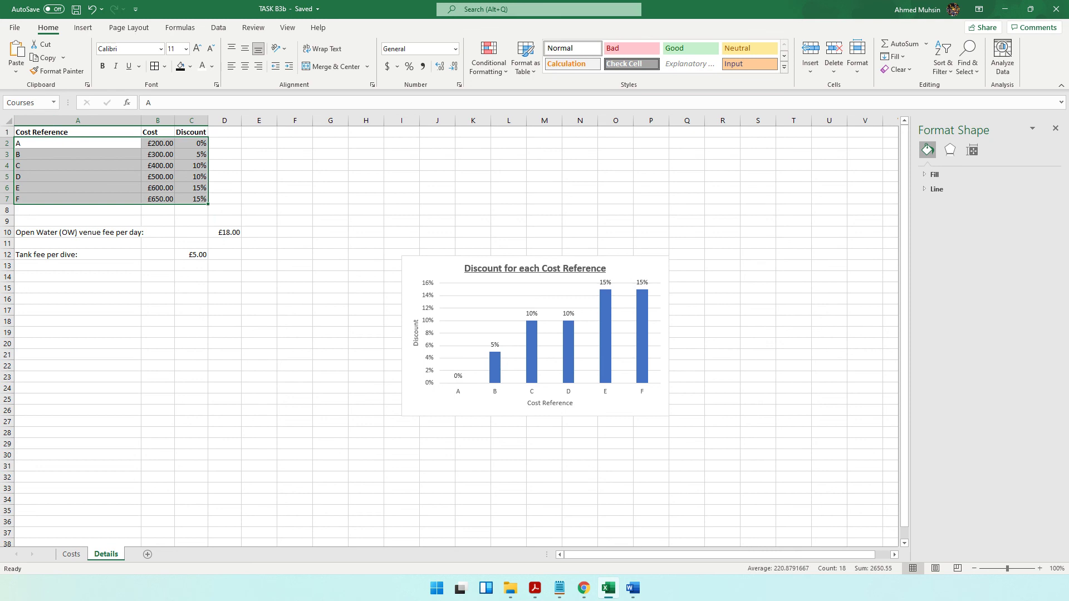
{"action": "left_click", "coordinate": [124, 191]}
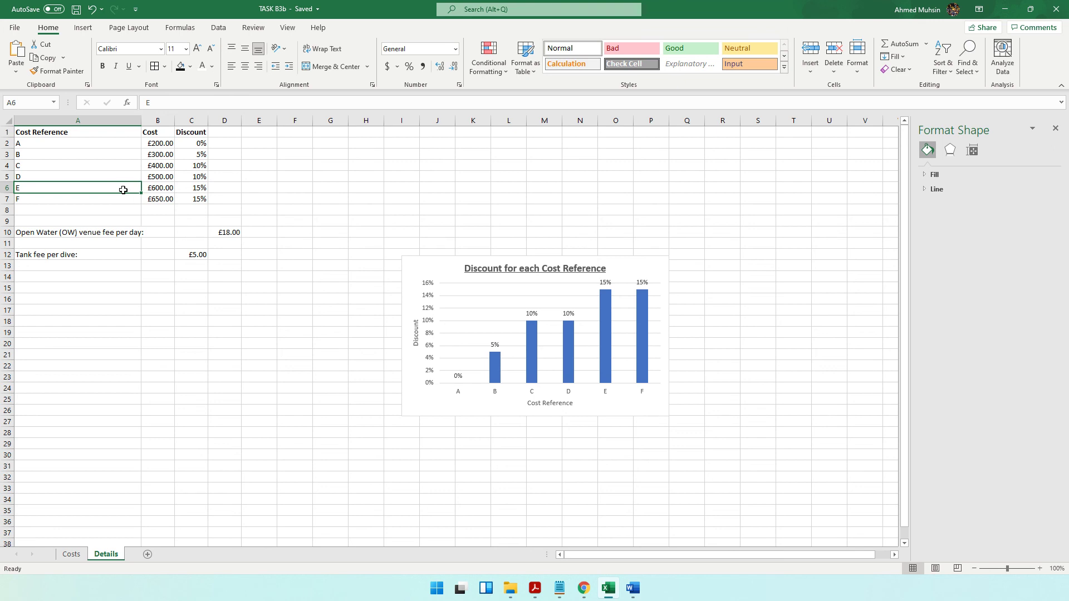
{"action": "left_click_drag", "start_coordinate": [71, 327], "coordinate": [201, 373]}
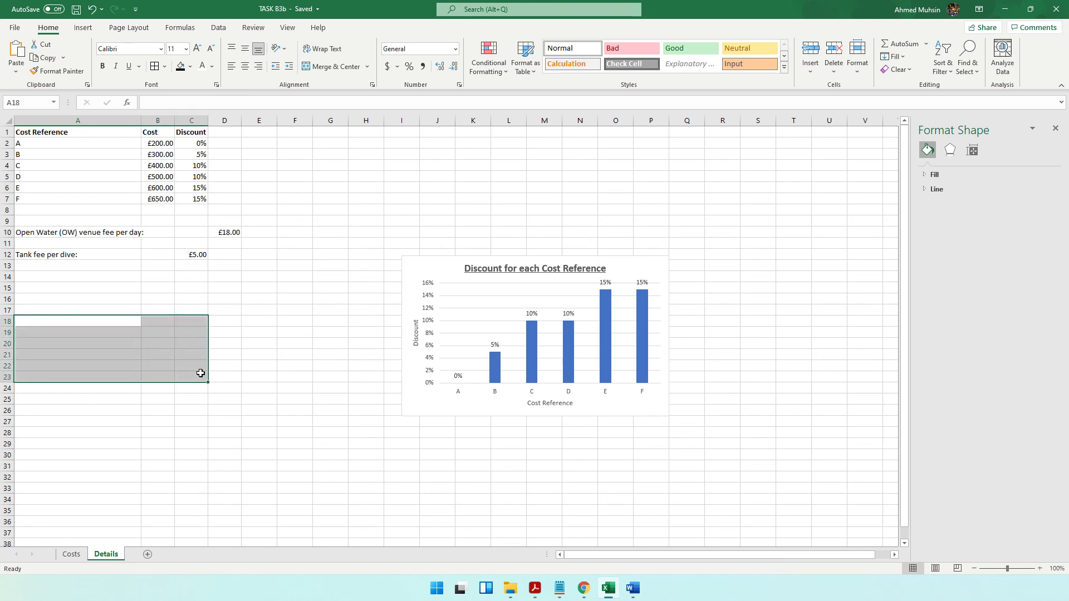
{"action": "right_click", "coordinate": [167, 354]}
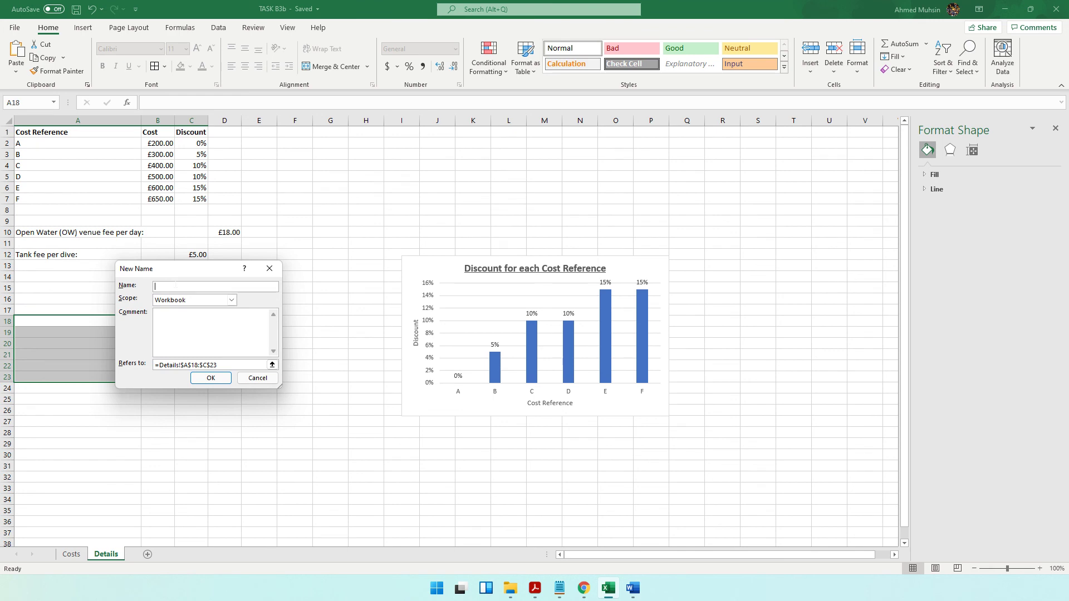
{"action": "left_click", "coordinate": [257, 379]}
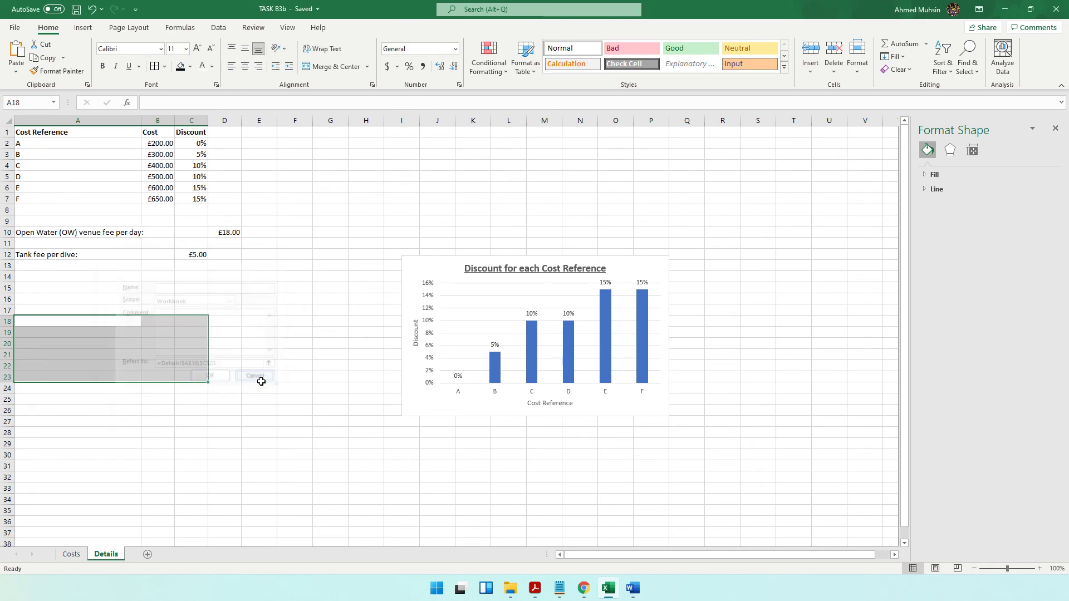
{"action": "left_click", "coordinate": [222, 352]}
Check the question in Acrobat Reader, and in Word add answer i) "Remembering a named range is much easier than remembering cell addresses" below the screenshot
{"action": "left_click", "coordinate": [535, 588]}
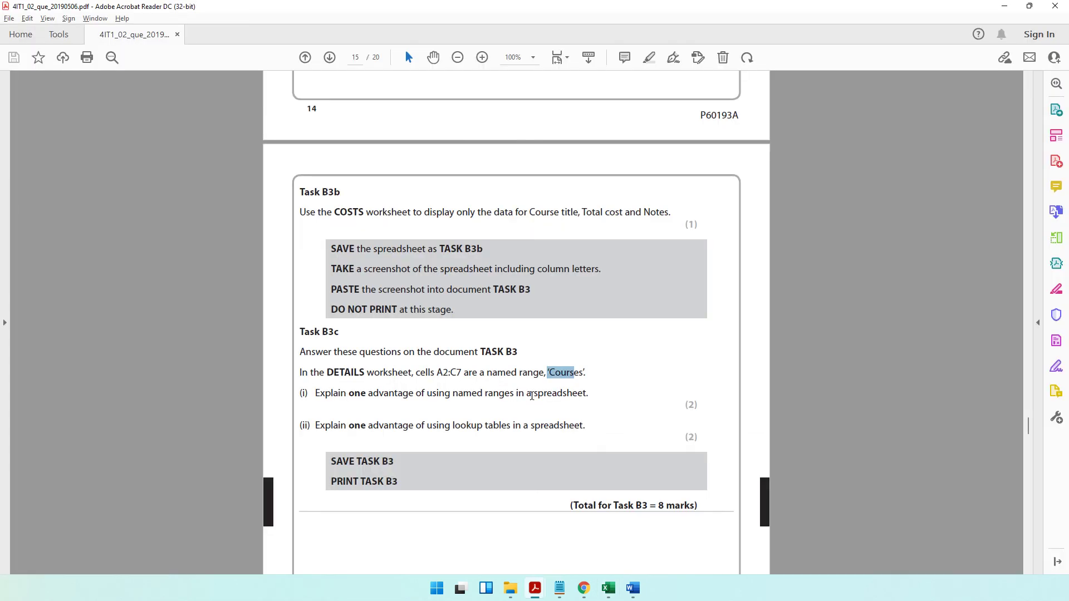
{"action": "left_click", "coordinate": [634, 588]}
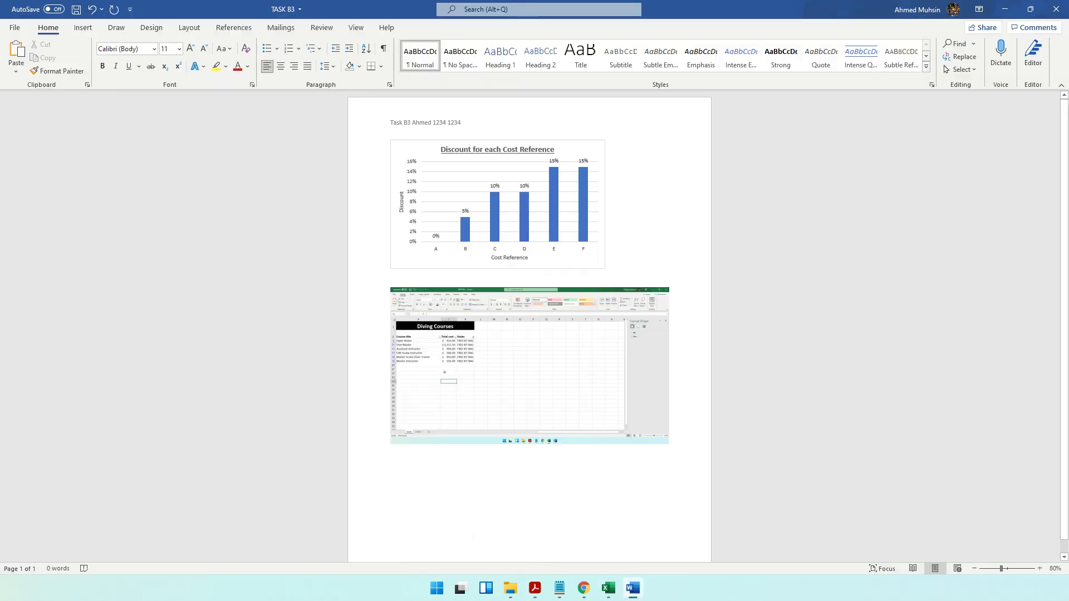
{"action": "key", "text": "Return"}
{"action": "type", "text": "i) "}
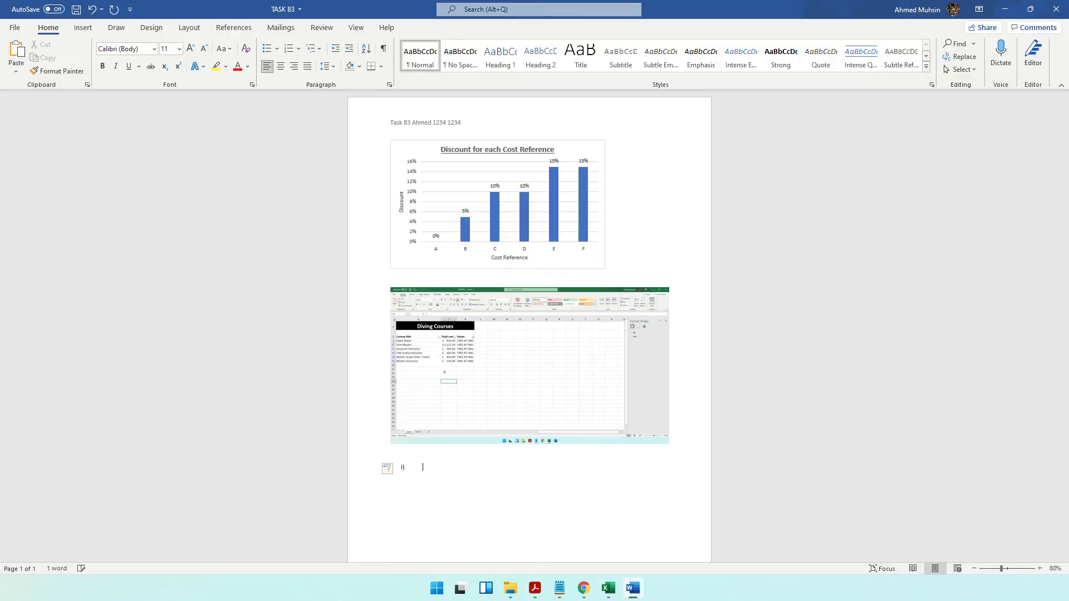
{"action": "type", "text": "Remebering adn"}
{"action": "key", "text": "BackSpace"}
{"action": "key", "text": "BackSpace"}
{"action": "key", "text": "BackSpace"}
{"action": "key", "text": "BackSpace"}
{"action": "key", "text": "BackSpace"}
{"action": "key", "text": "BackSpace"}
{"action": "key", "text": "BackSpace"}
{"action": "key", "text": "BackSpace"}
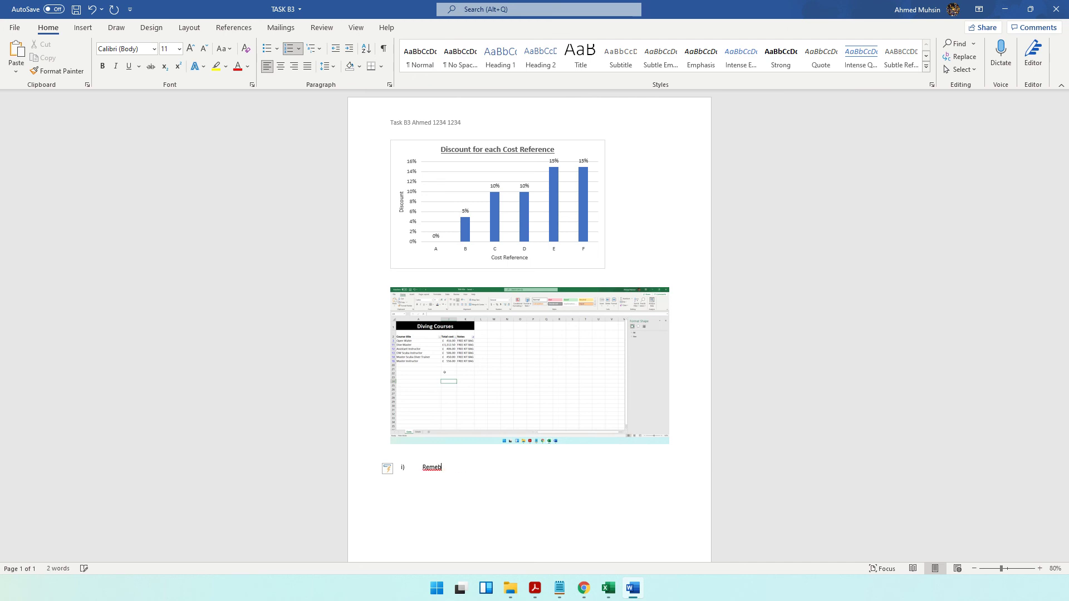
{"action": "type", "text": "bering a named reange is much easier than remembering "}
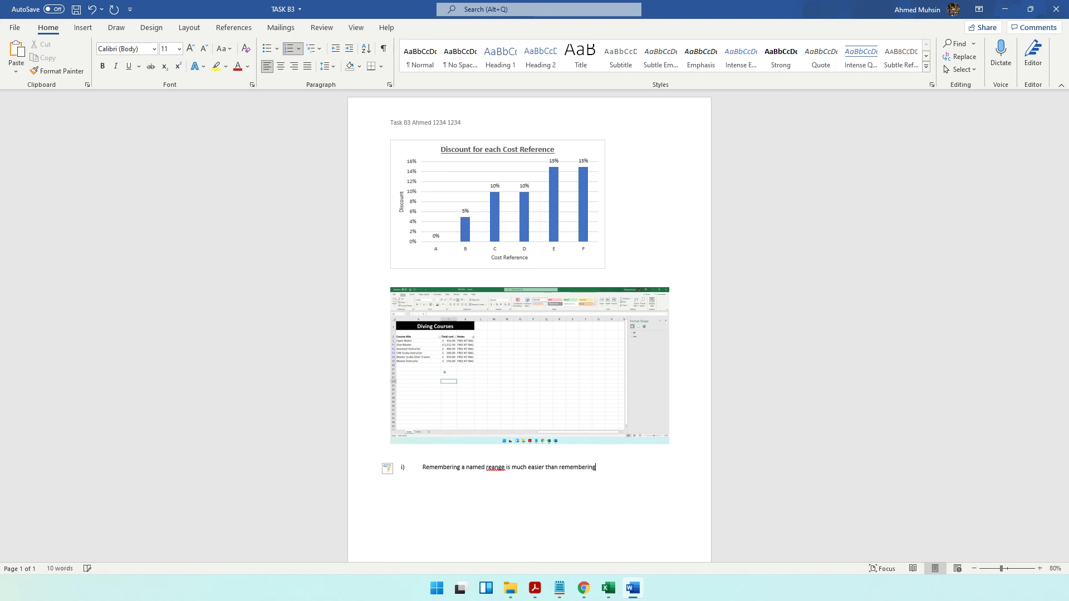
{"action": "type", "text": "cell addresses"}
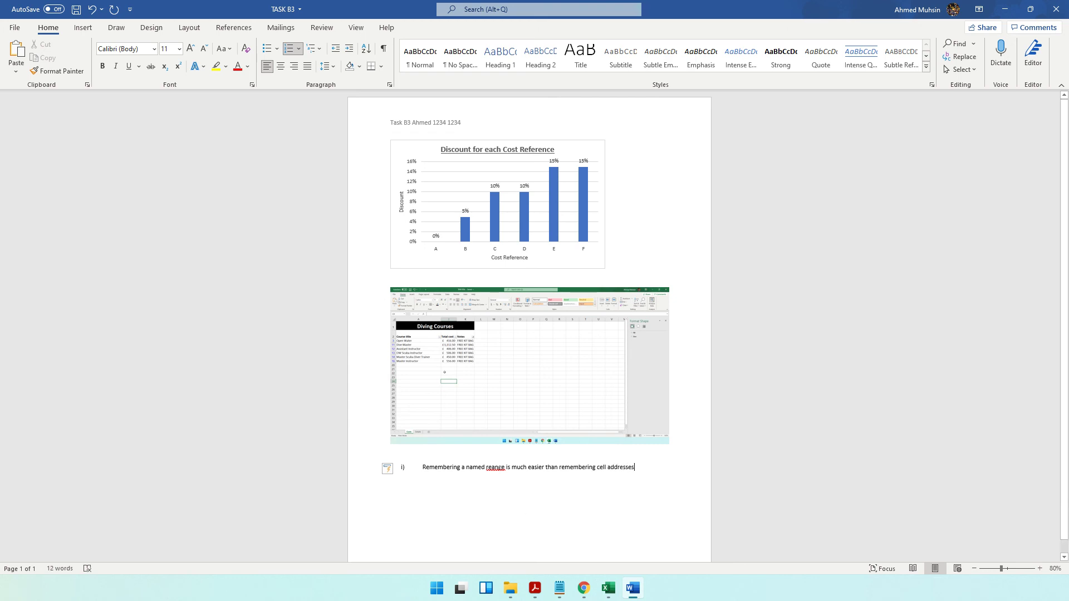
{"action": "right_click", "coordinate": [498, 467]}
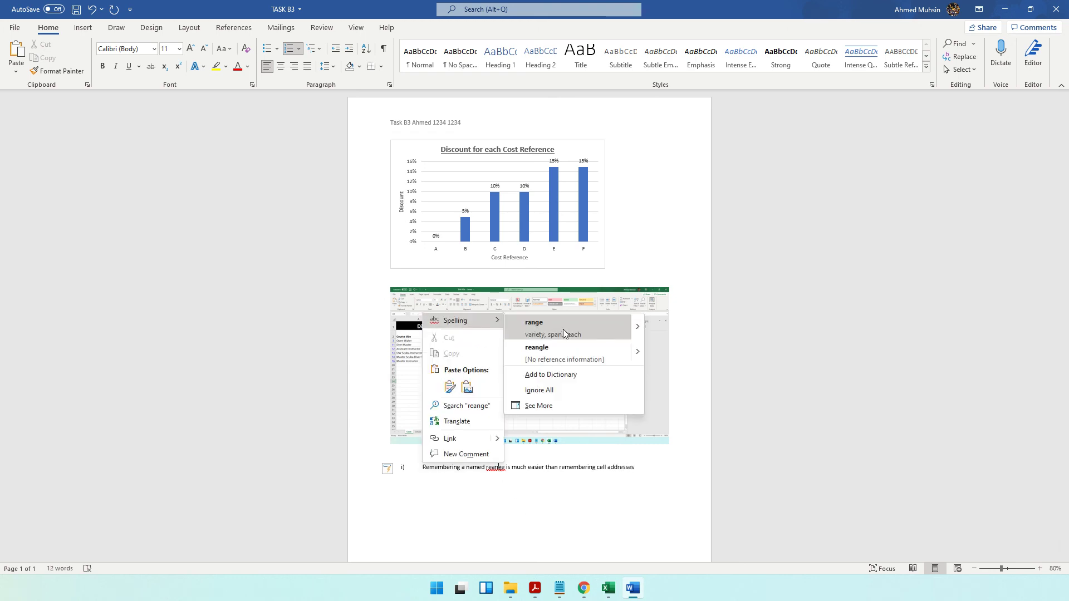
{"action": "left_click", "coordinate": [537, 323]}
Start list item ii) below the first answer, and check the lookup tables question in the exam paper in Acrobat Reader
{"action": "left_click", "coordinate": [1041, 569]}
{"action": "left_click", "coordinate": [1040, 569]}
{"action": "left_click", "coordinate": [1040, 569]}
{"action": "left_click", "coordinate": [1041, 569]}
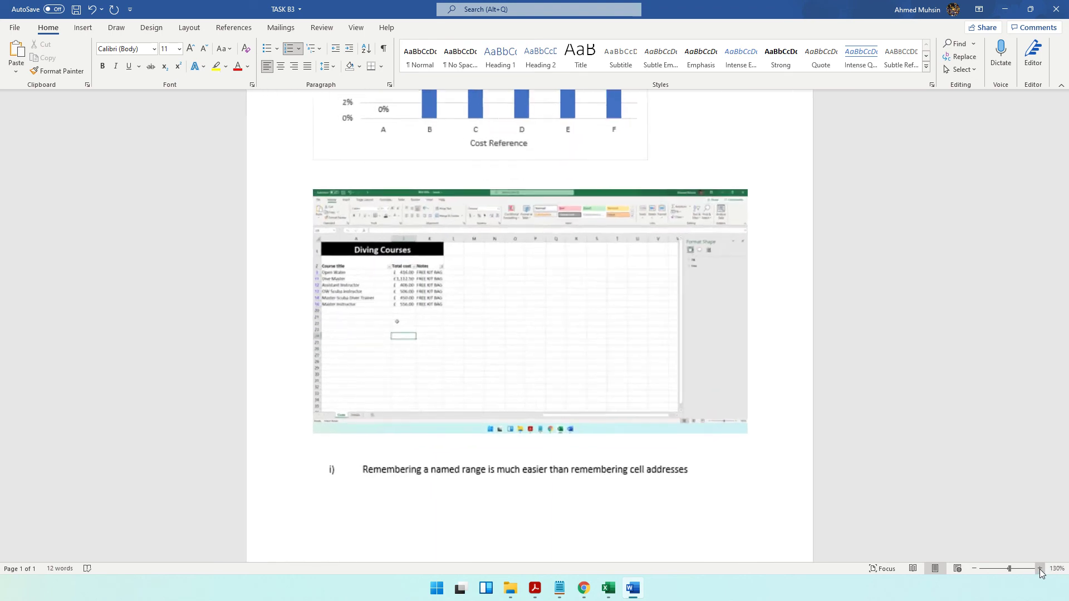
{"action": "left_click", "coordinate": [1041, 570]}
{"action": "left_click", "coordinate": [1040, 570]}
{"action": "left_click", "coordinate": [1040, 569]}
{"action": "left_click", "coordinate": [1041, 569]}
{"action": "left_click", "coordinate": [1040, 569]}
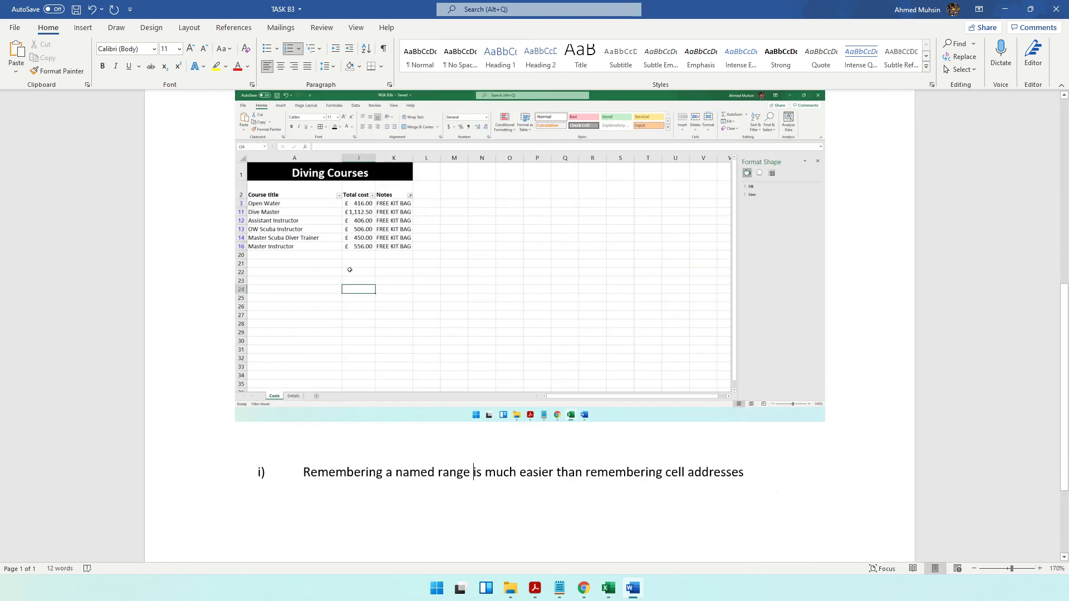
{"action": "key", "text": "Return"}
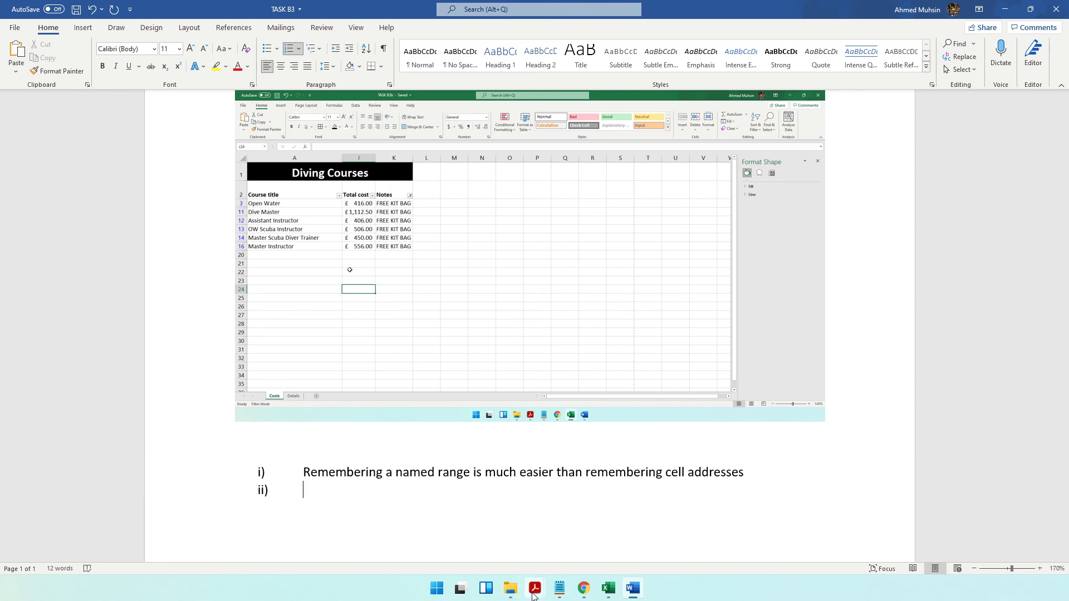
{"action": "left_click", "coordinate": [535, 589]}
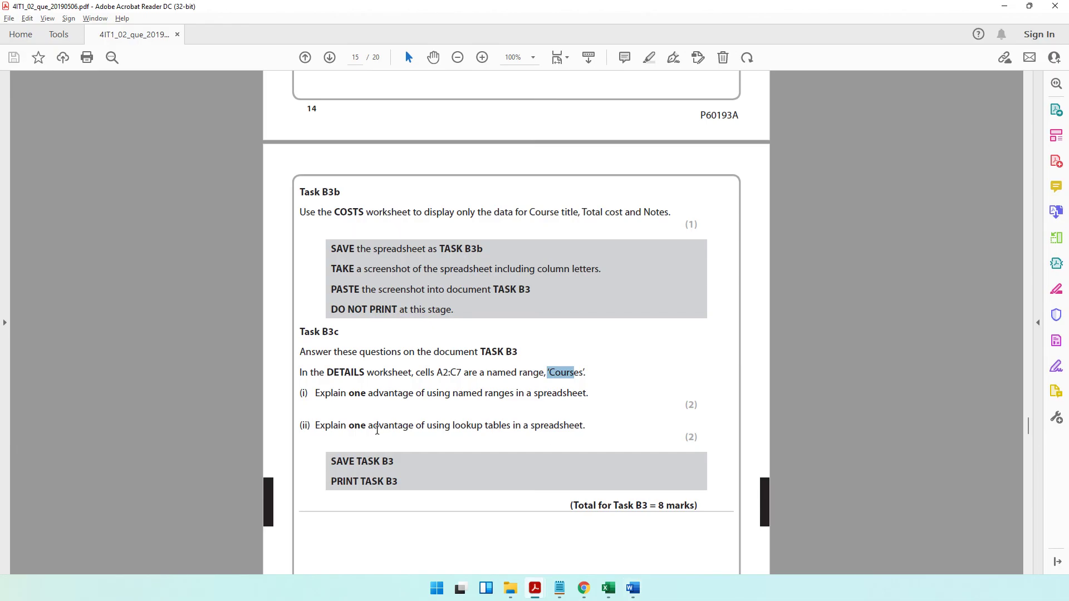
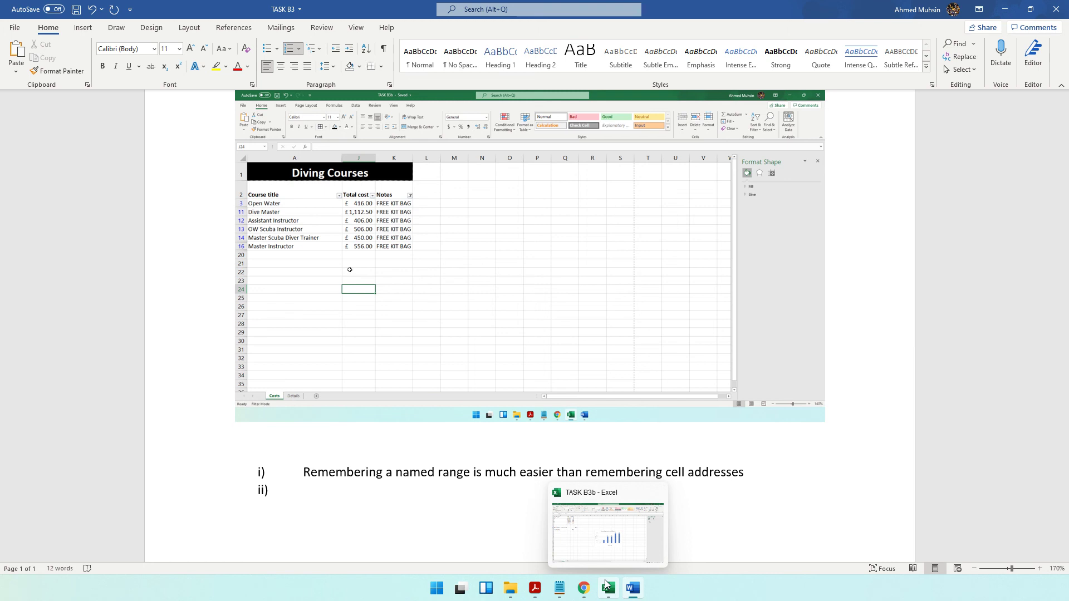
In Word, answer ii) with "The Lookup function allows the user to store values in various worksheets, and refer to them whenever needed"
{"action": "type", "text": "The Looku"}
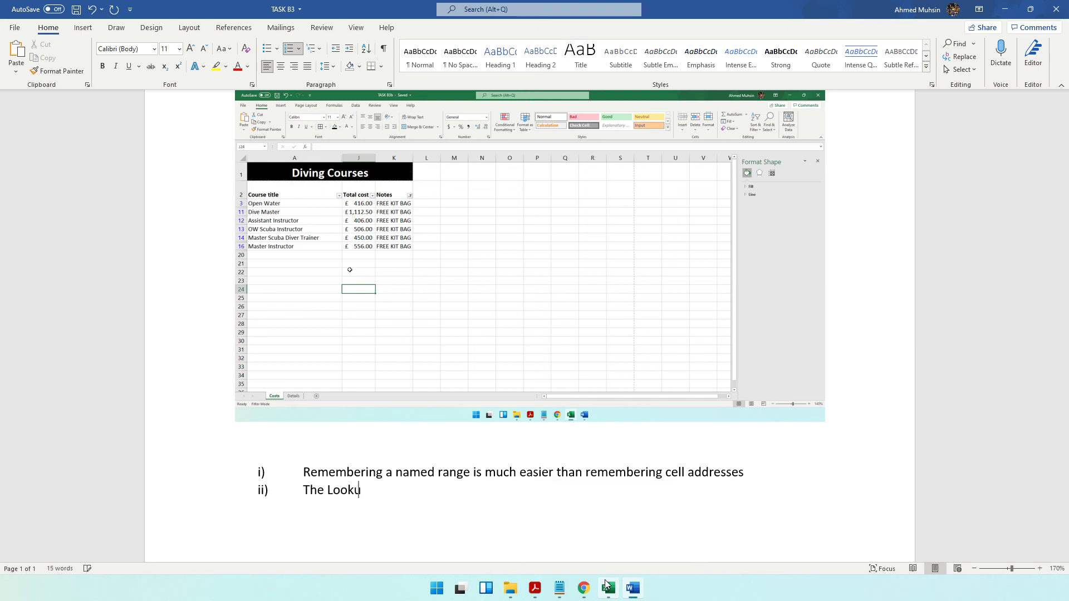
{"action": "type", "text": "p function allows the user to s"}
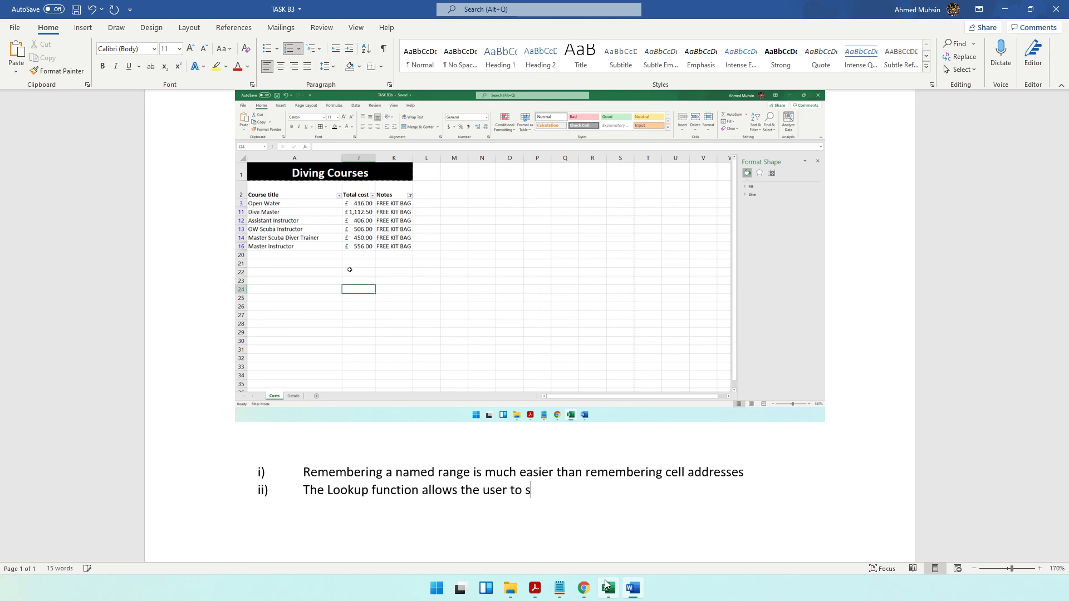
{"action": "type", "text": "tr"}
{"action": "type", "text": "ore values in "}
{"action": "type", "text": "various worksgh"}
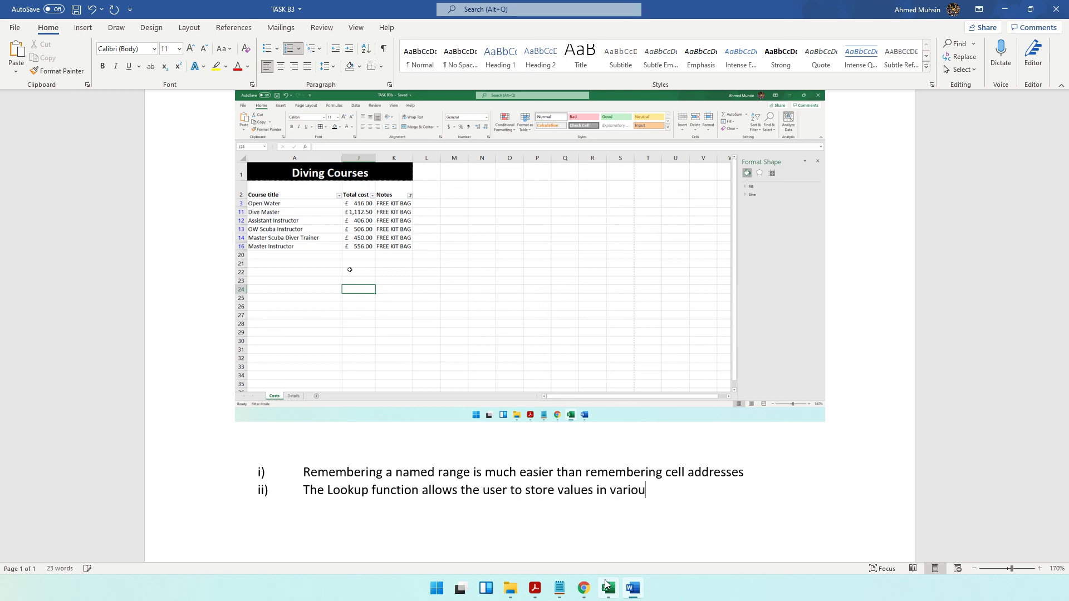
{"action": "key", "text": "BackSpace"}
{"action": "key", "text": "BackSpace"}
{"action": "type", "text": "heets, and refer"}
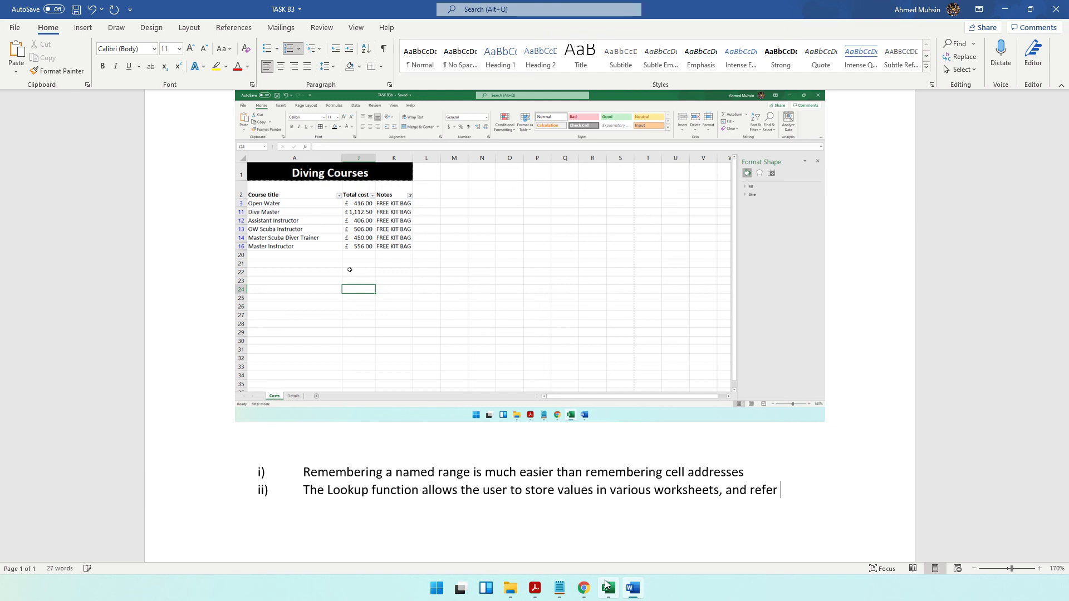
{"action": "type", "text": " to them whenever needed"}
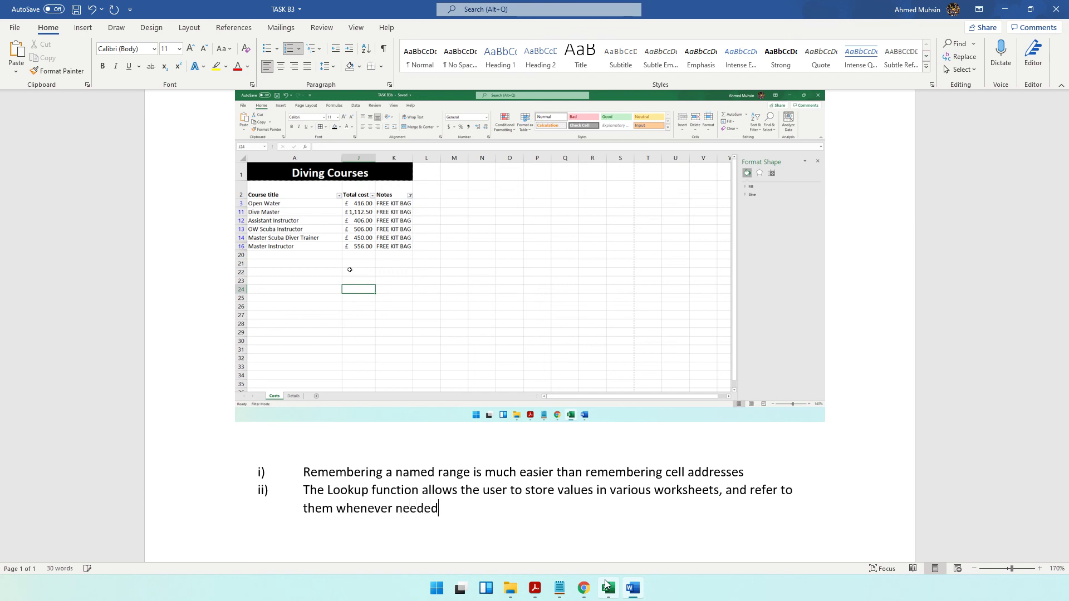
Add to answer ii) ". Without Lookup the user may have to save all his values in one worksheet, thus causing the worksheet to be disorganized."
{"action": "type", "text": ". Without Lookup "}
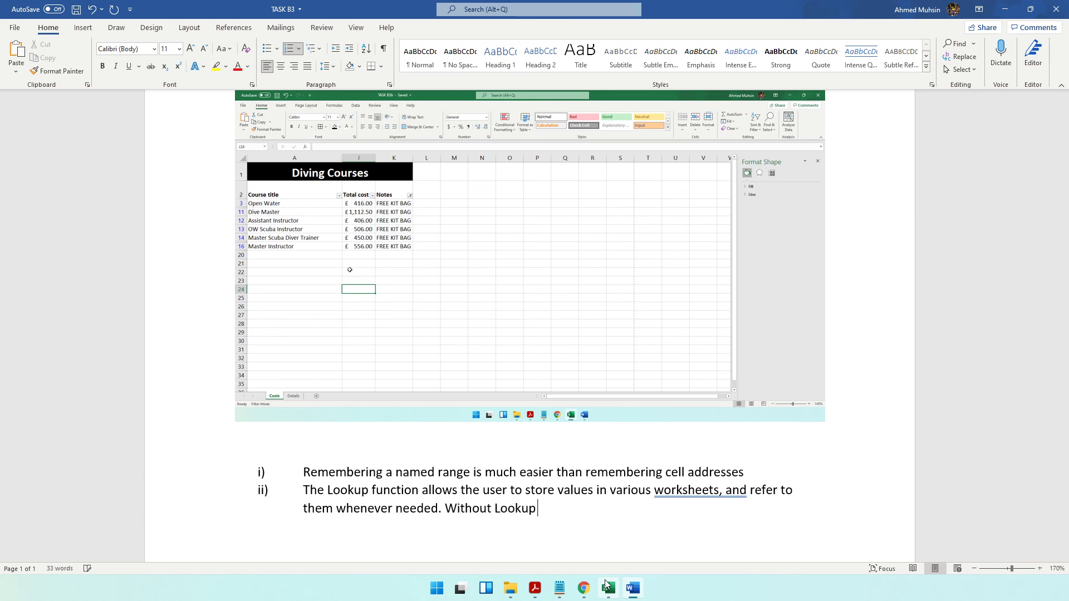
{"action": "type", "text": "the user may have to save"}
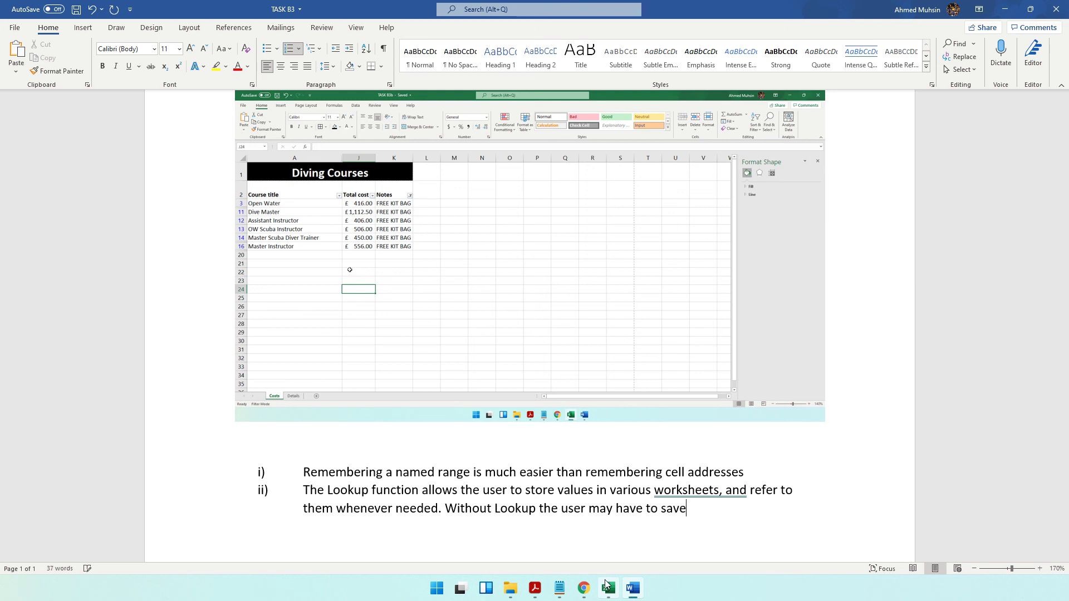
{"action": "type", "text": " all his values i"}
{"action": "type", "text": "n one workshe"}
{"action": "type", "text": "et, "}
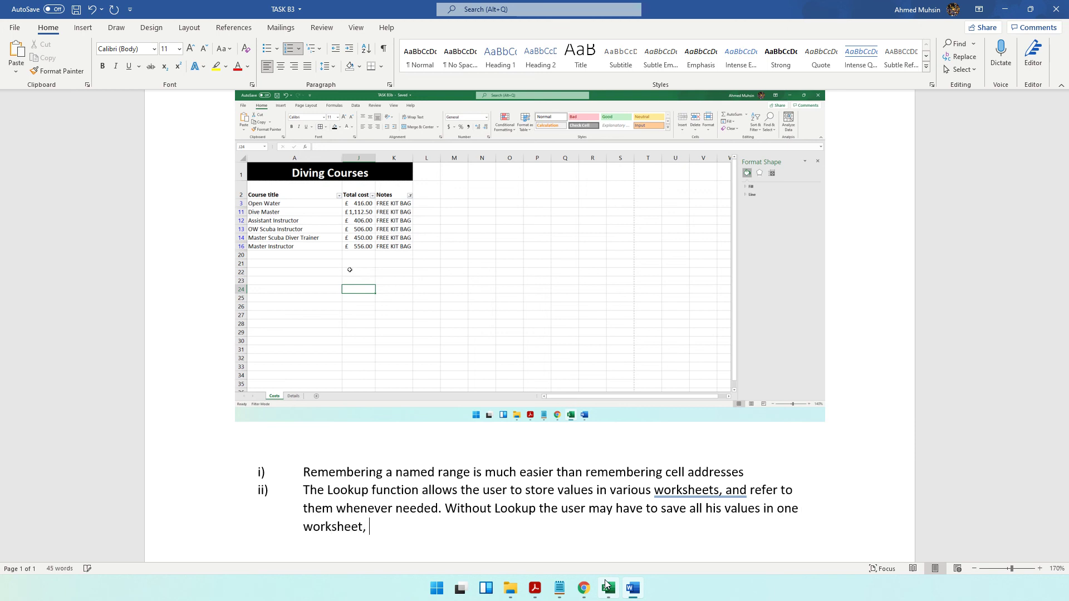
{"action": "type", "text": "thus causing the worksh"}
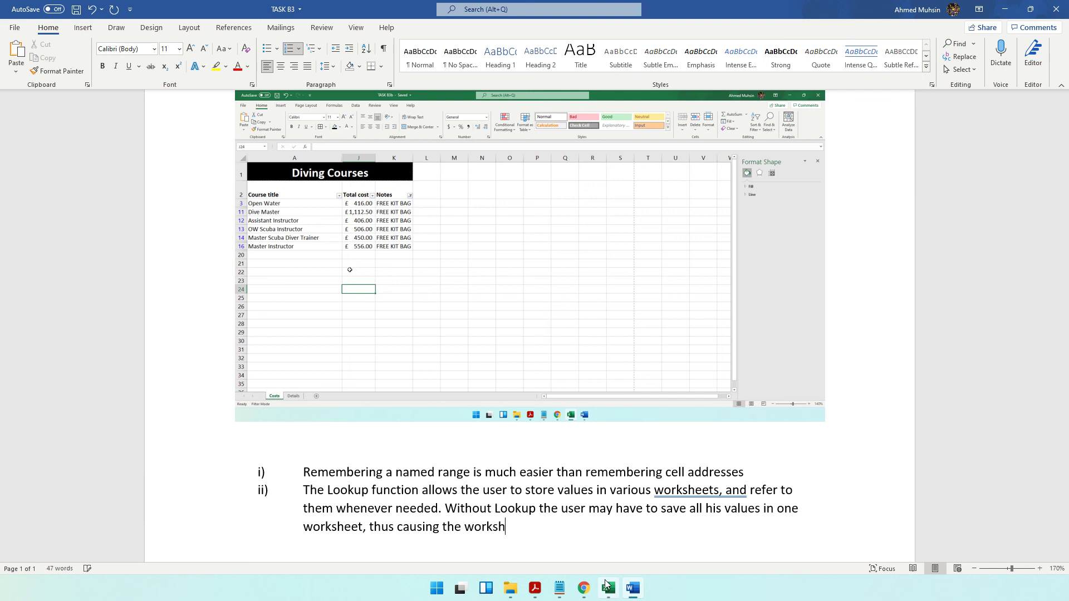
{"action": "type", "text": "eet to be disorganized."}
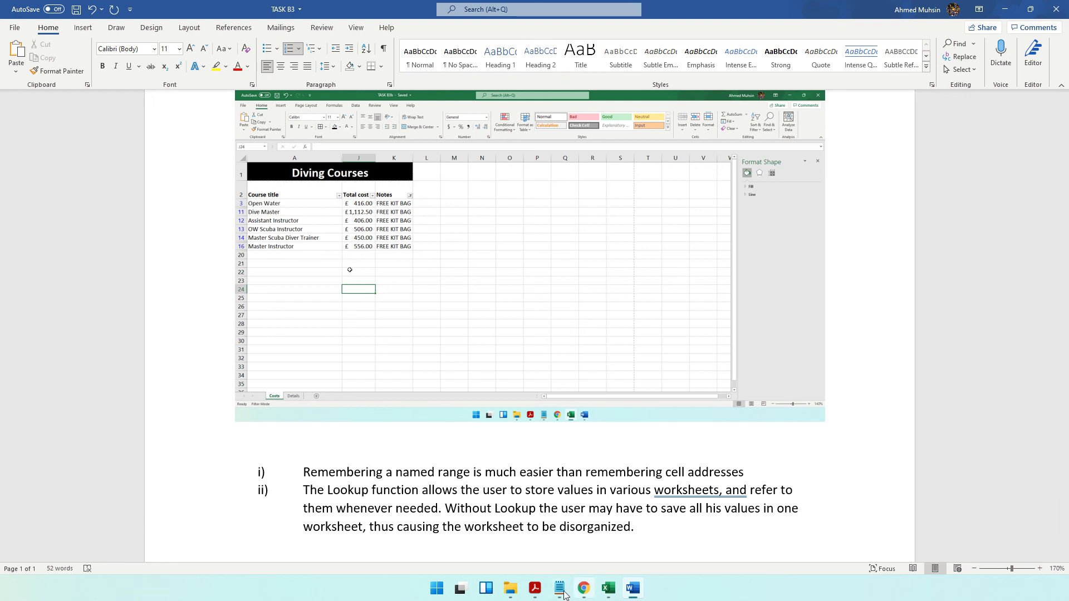
Read the closing save and print instructions for TASK B3 in the exam paper in Acrobat Reader
{"action": "left_click", "coordinate": [535, 589]}
{"action": "scroll", "coordinate": [454, 421], "scroll_direction": "down", "scroll_amount": 3}
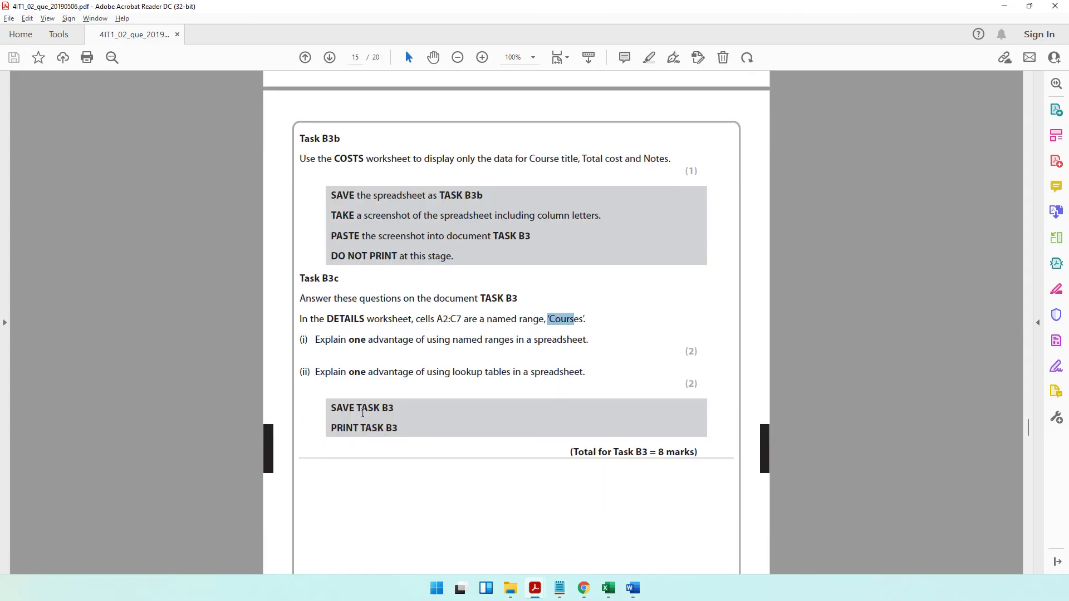
{"action": "left_click_drag", "start_coordinate": [356, 408], "coordinate": [394, 408]}
{"action": "triple_click", "coordinate": [417, 432]}
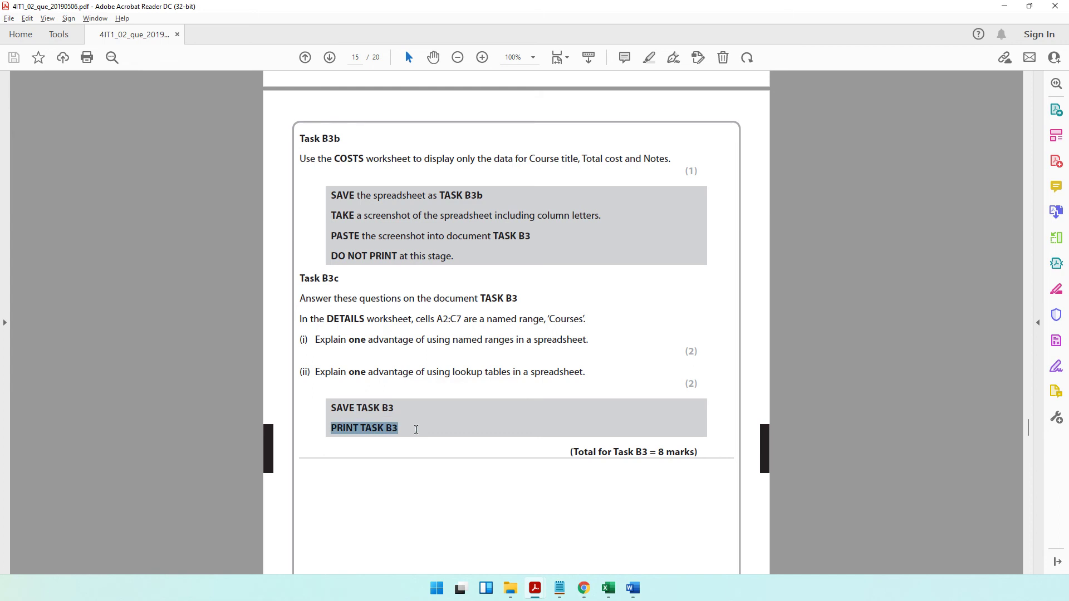
{"action": "left_click", "coordinate": [418, 432]}
{"action": "left_click", "coordinate": [418, 432]}
Look through the Task B4 instructions on the new divers presentation, its hyperlinks and the written questions, and return to the start of Task B4
{"action": "scroll", "coordinate": [418, 434], "scroll_direction": "down", "scroll_amount": 1}
{"action": "scroll", "coordinate": [417, 434], "scroll_direction": "down", "scroll_amount": 15}
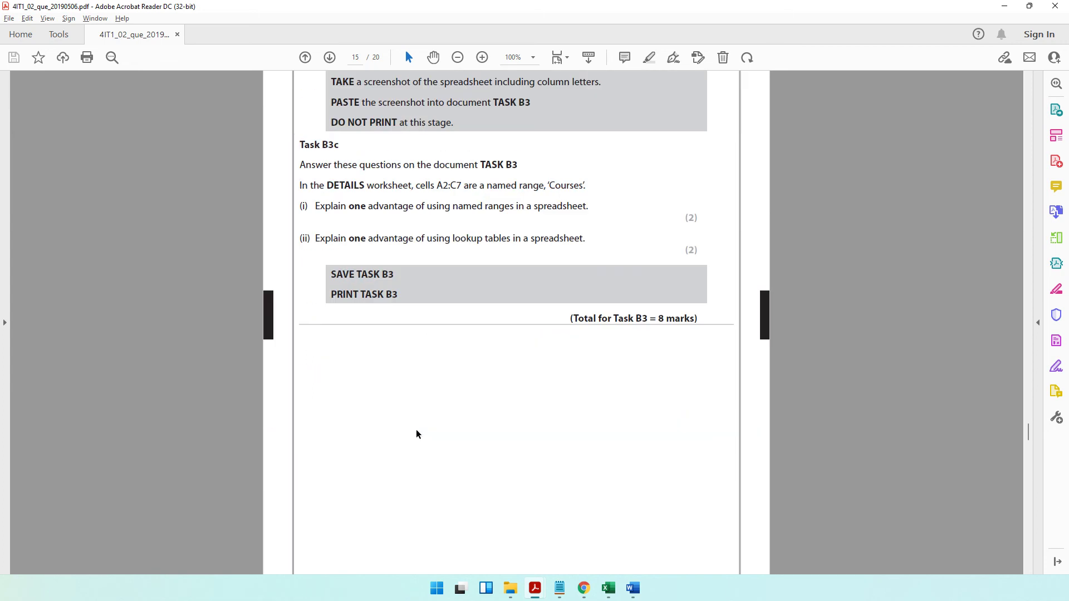
{"action": "scroll", "coordinate": [415, 430], "scroll_direction": "down", "scroll_amount": 2}
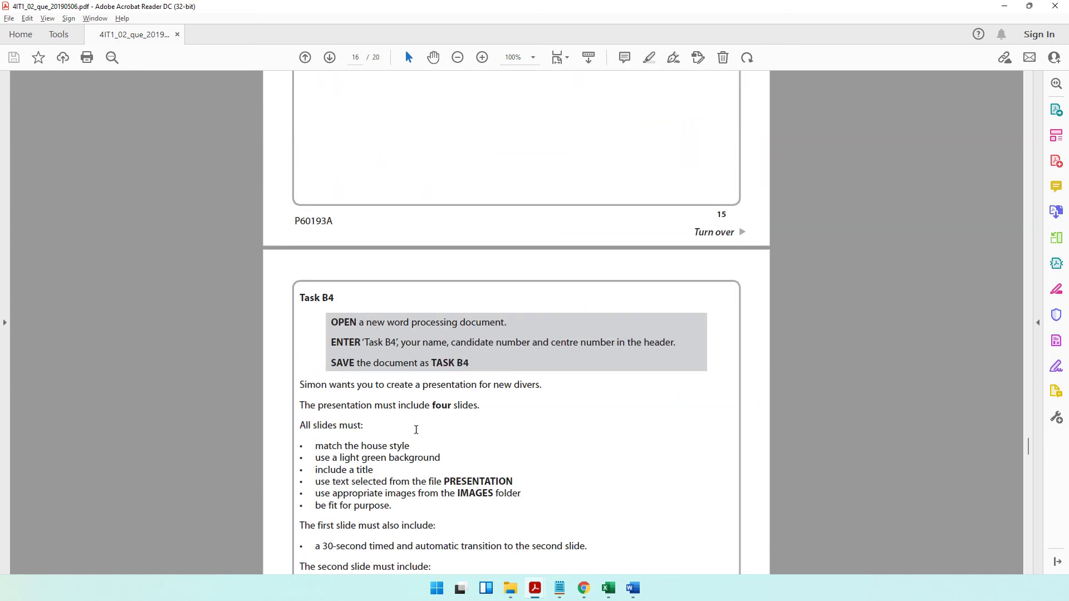
{"action": "scroll", "coordinate": [418, 432], "scroll_direction": "up", "scroll_amount": 8}
{"action": "scroll", "coordinate": [424, 380], "scroll_direction": "down", "scroll_amount": 6}
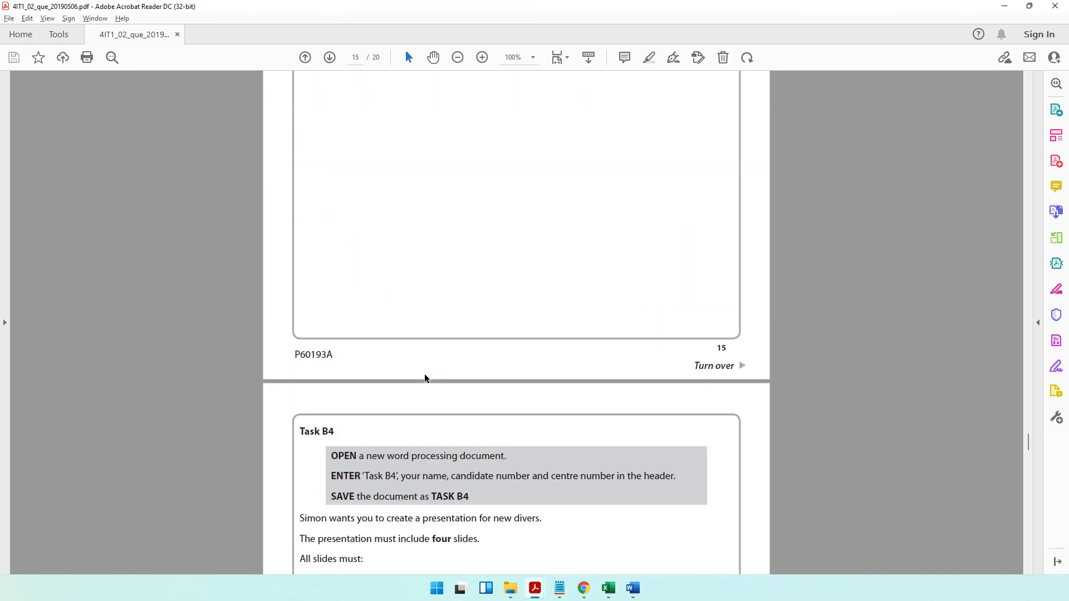
{"action": "scroll", "coordinate": [425, 379], "scroll_direction": "down", "scroll_amount": 14}
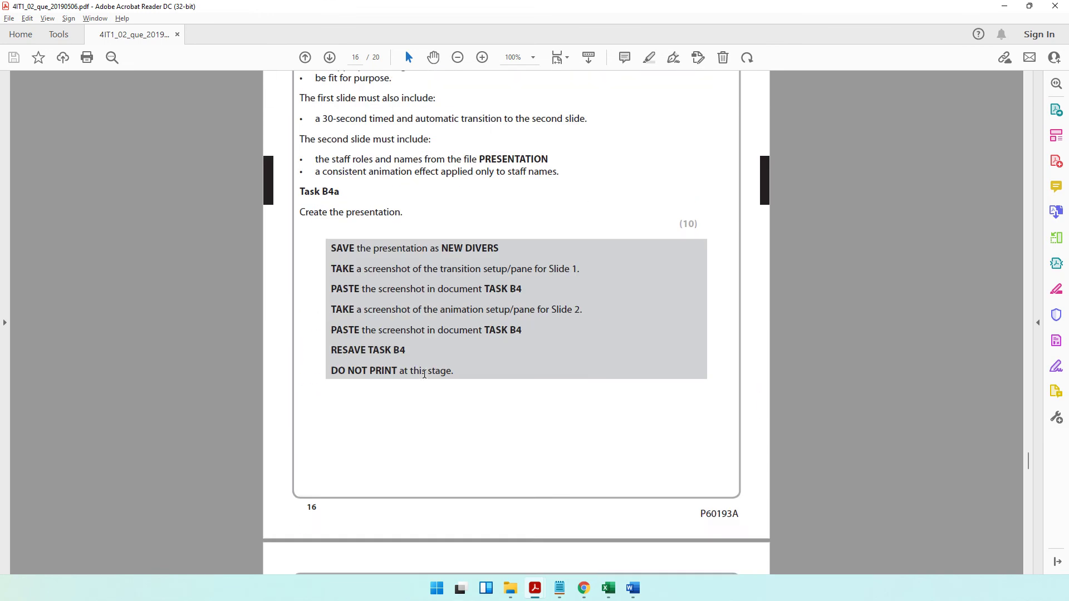
{"action": "scroll", "coordinate": [424, 374], "scroll_direction": "down", "scroll_amount": 13}
{"action": "scroll", "coordinate": [425, 374], "scroll_direction": "up", "scroll_amount": 6}
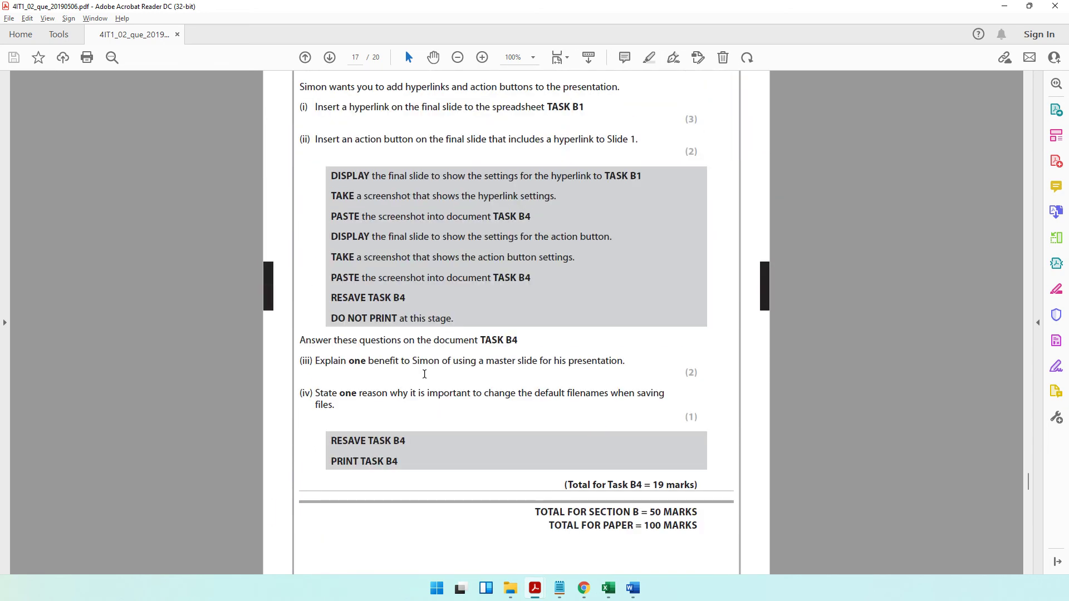
{"action": "scroll", "coordinate": [425, 374], "scroll_direction": "up", "scroll_amount": 14}
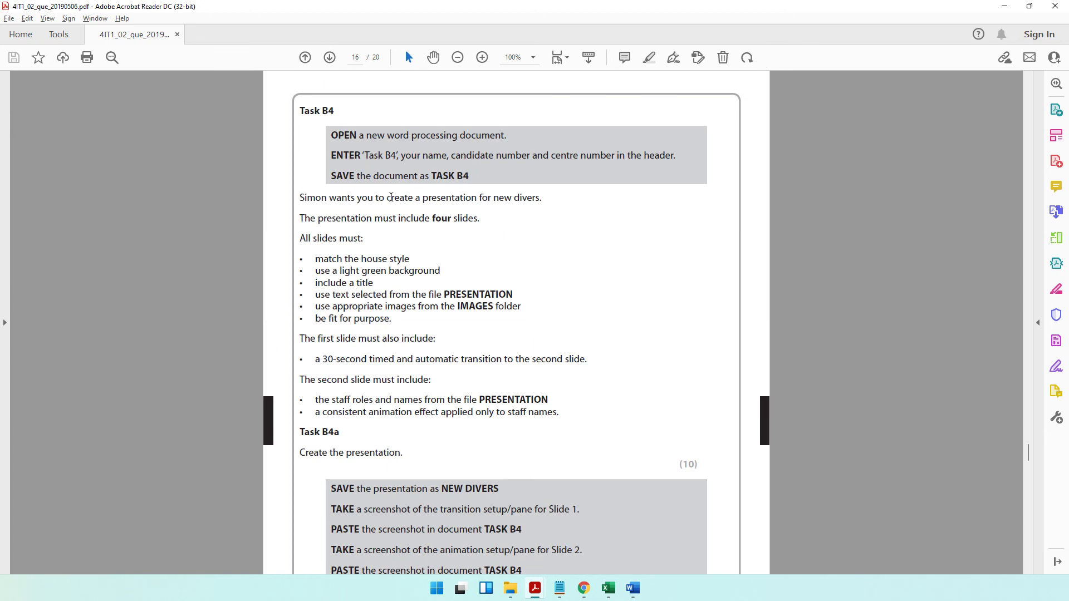